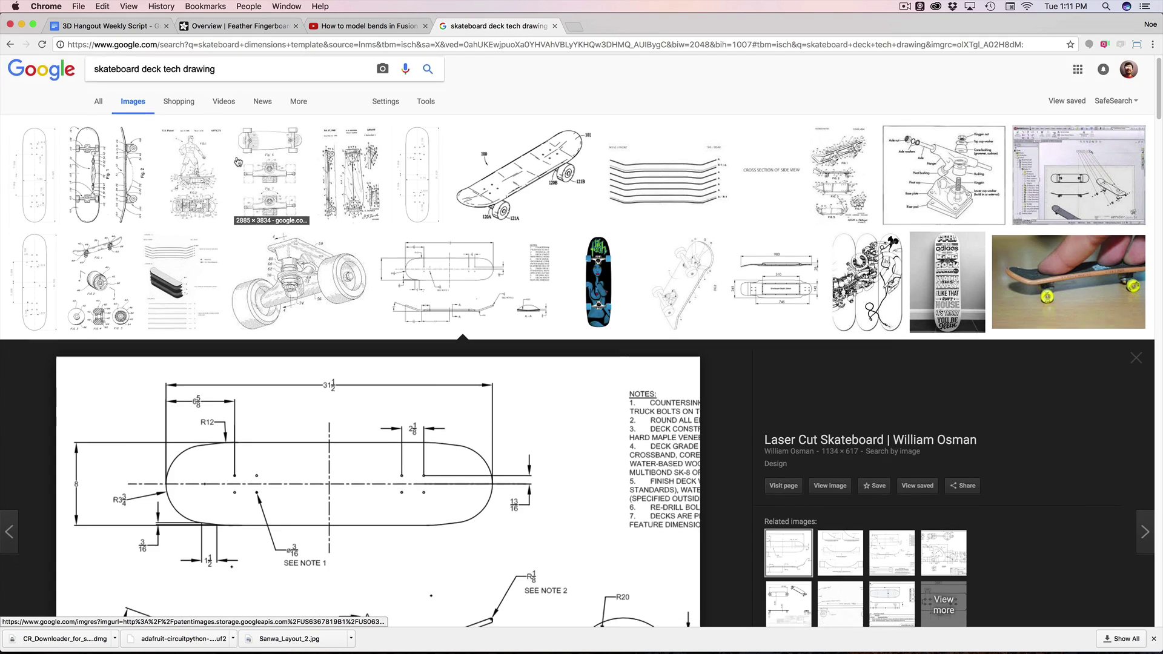
Examine the dimensioned skateboard deck drawing in the image results and switch to Fusion 360
{"action": "scroll", "coordinate": [297, 168], "scroll_direction": "down", "scroll_amount": 5}
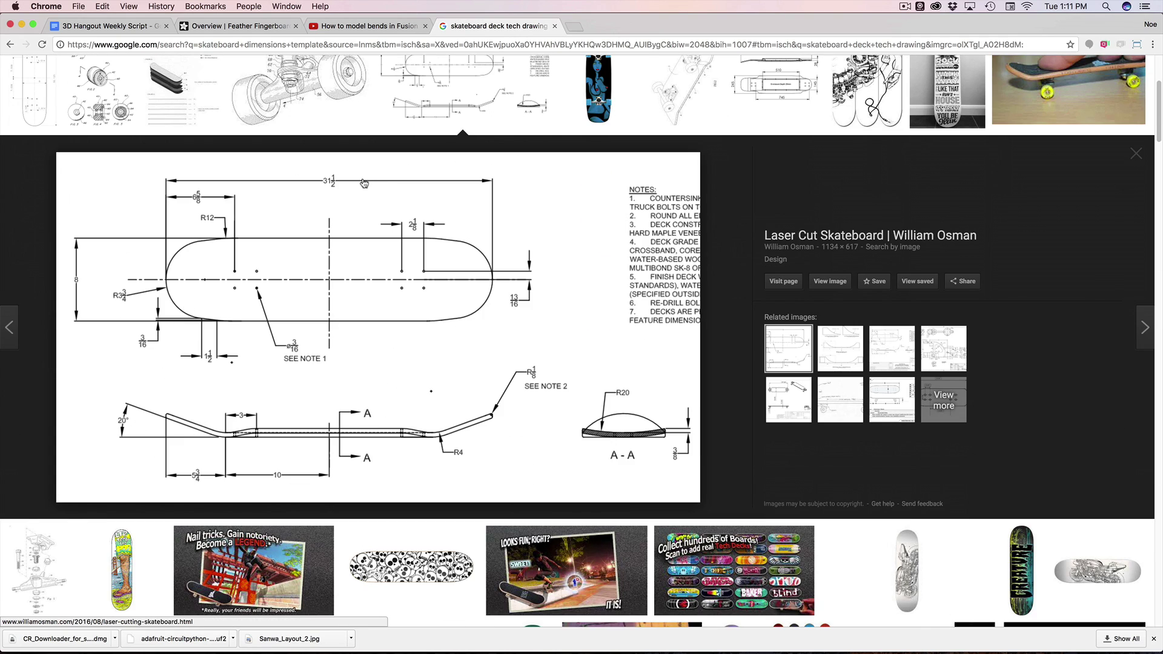
{"action": "scroll", "coordinate": [364, 184], "scroll_direction": "down", "scroll_amount": 1}
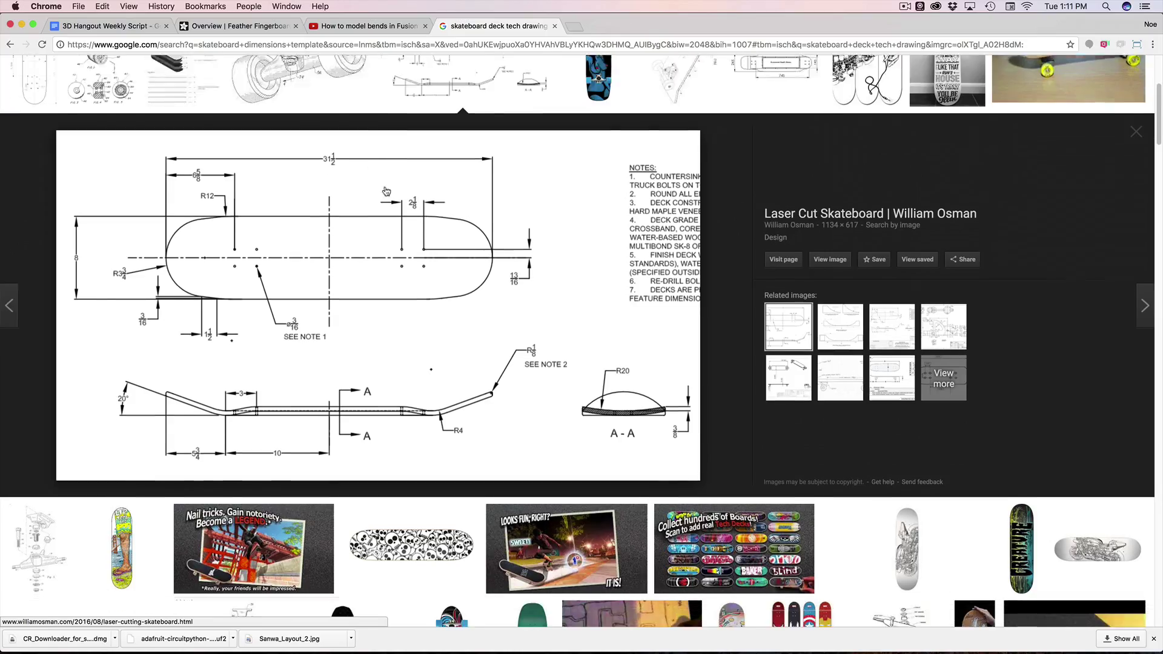
{"action": "left_click", "coordinate": [358, 317]}
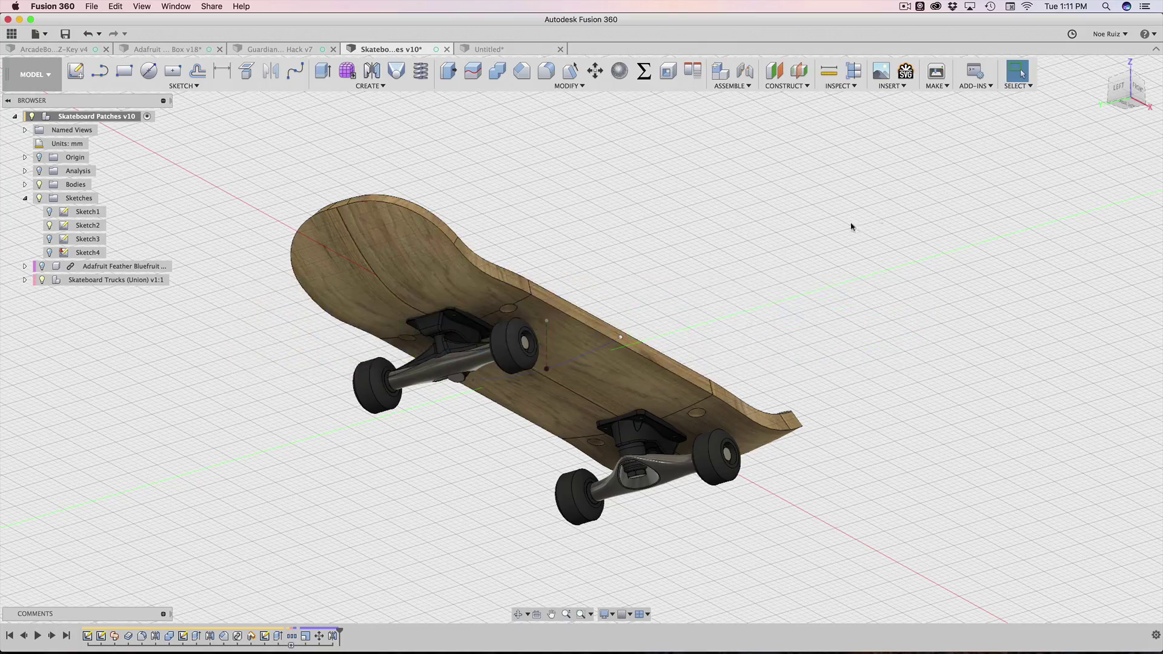
Examine the finished skateboard model from several sides, focusing on the deck's upturned ends and the sketch curve that shapes them
{"action": "middle_click_drag", "start_coordinate": [833, 355], "coordinate": [742, 215], "text": "shift"}
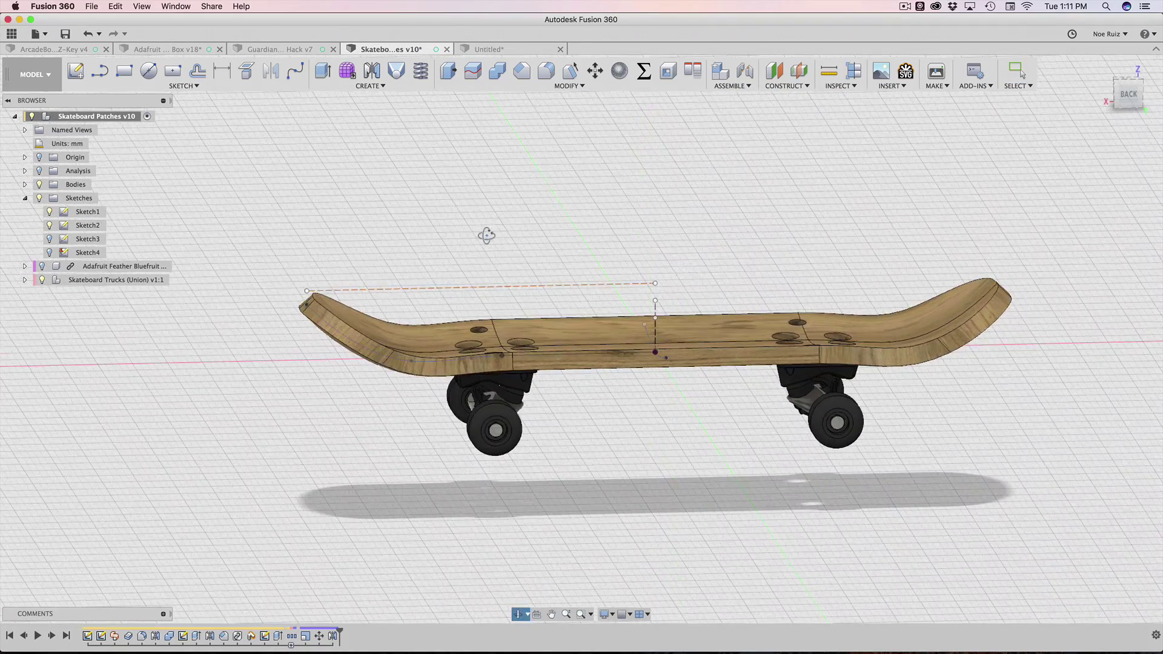
{"action": "scroll", "coordinate": [303, 324], "scroll_direction": "up", "scroll_amount": 5}
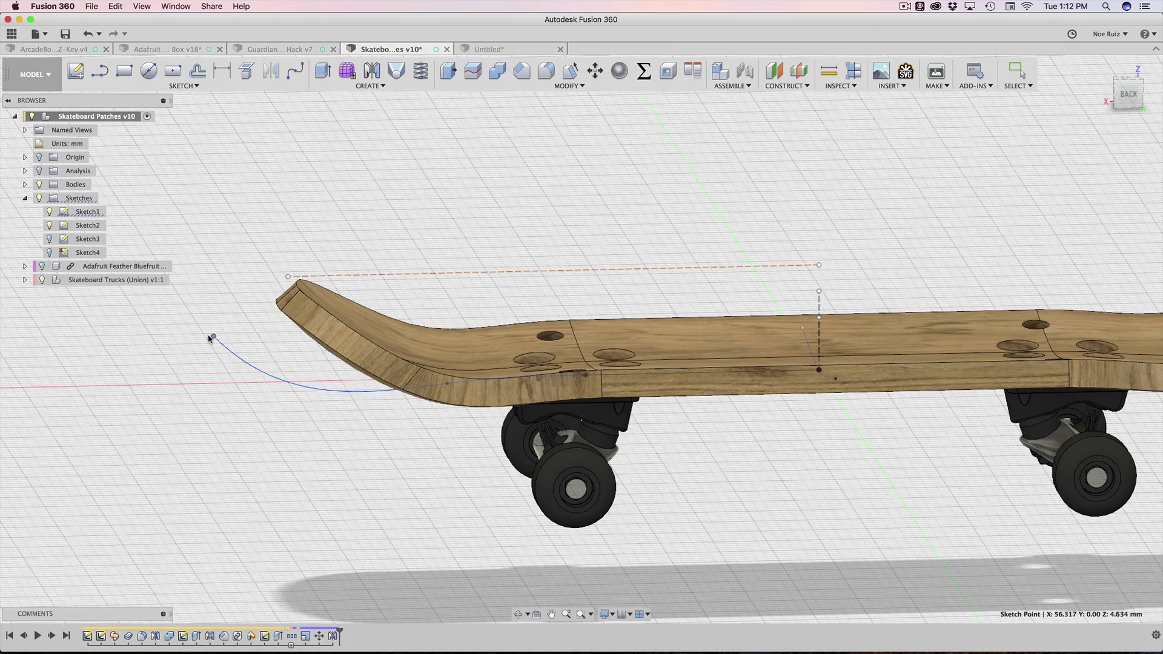
{"action": "scroll", "coordinate": [372, 362], "scroll_direction": "down", "scroll_amount": 3}
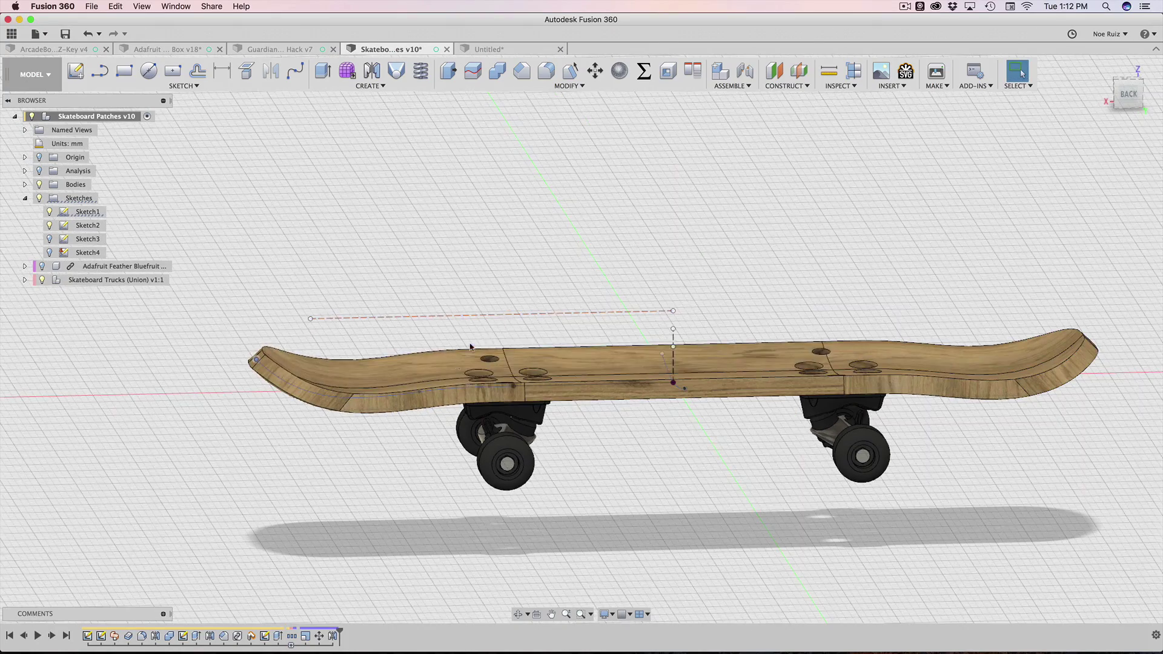
{"action": "middle_click_drag", "start_coordinate": [694, 277], "coordinate": [919, 328], "text": "shift"}
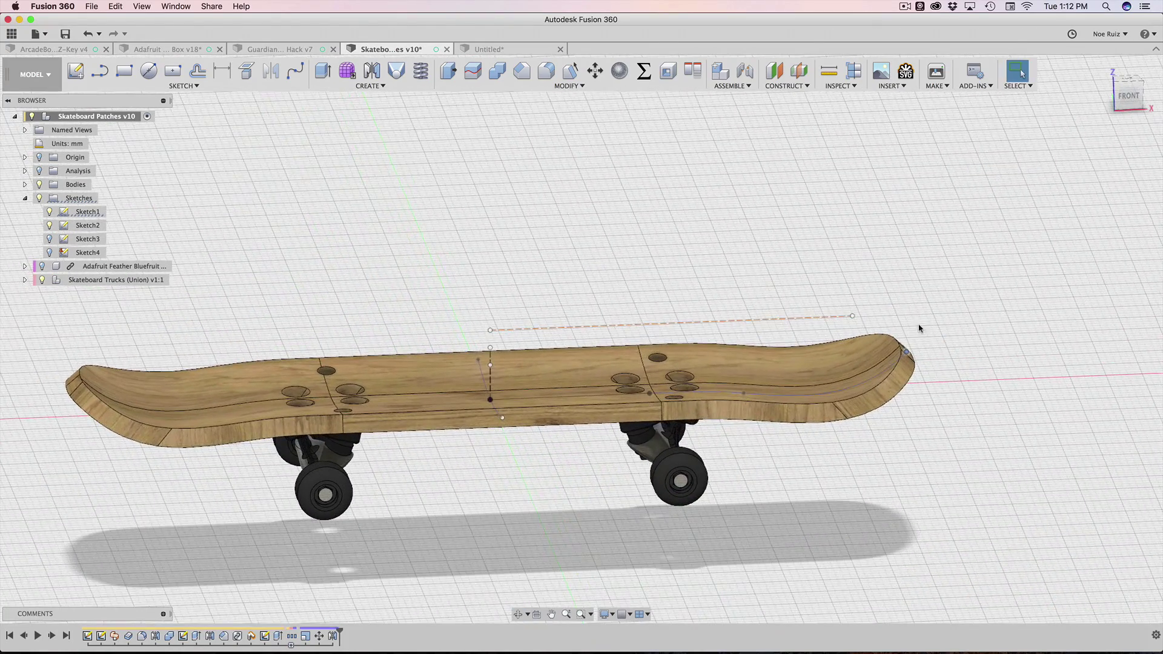
{"action": "scroll", "coordinate": [757, 388], "scroll_direction": "up", "scroll_amount": 2}
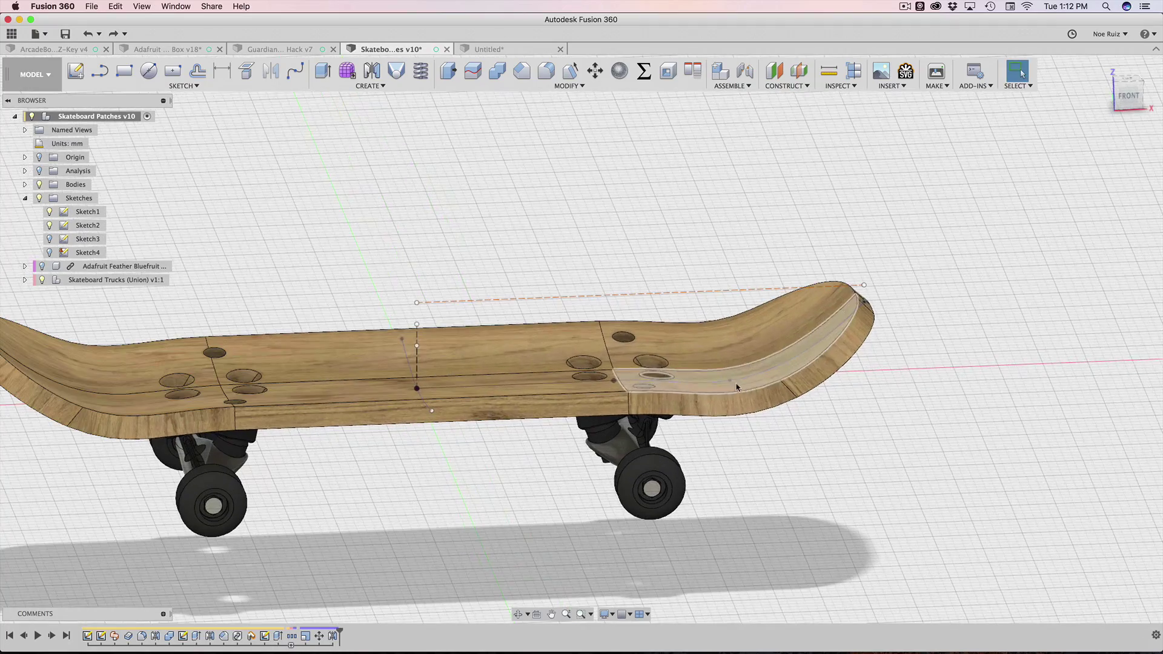
{"action": "middle_click_drag", "start_coordinate": [710, 360], "coordinate": [859, 473], "text": "shift"}
{"action": "scroll", "coordinate": [590, 351], "scroll_direction": "up", "scroll_amount": 2}
{"action": "scroll", "coordinate": [607, 351], "scroll_direction": "down", "scroll_amount": 1}
{"action": "mouse_move", "coordinate": [608, 350]}
{"action": "middle_mouse_down", "text": "shift"}
{"action": "mouse_move", "coordinate": [590, 278]}
{"action": "mouse_move", "coordinate": [626, 291]}
{"action": "mouse_move", "coordinate": [782, 438]}
{"action": "middle_mouse_up", "text": "shift"}
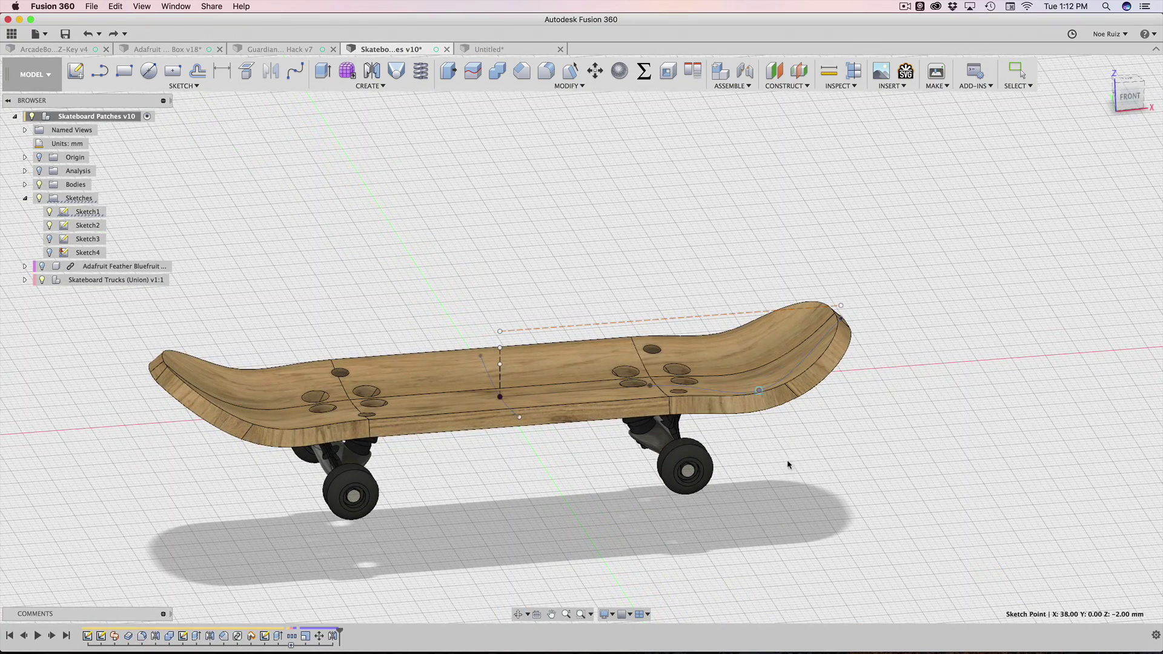
{"action": "mouse_move", "coordinate": [882, 501]}
{"action": "middle_mouse_down", "text": "shift"}
{"action": "mouse_move", "coordinate": [860, 475]}
{"action": "mouse_move", "coordinate": [696, 485]}
{"action": "mouse_move", "coordinate": [711, 470]}
{"action": "mouse_move", "coordinate": [870, 473]}
{"action": "mouse_move", "coordinate": [866, 488]}
{"action": "mouse_move", "coordinate": [882, 495]}
{"action": "middle_mouse_up", "text": "shift"}
{"action": "key", "text": "super+z"}
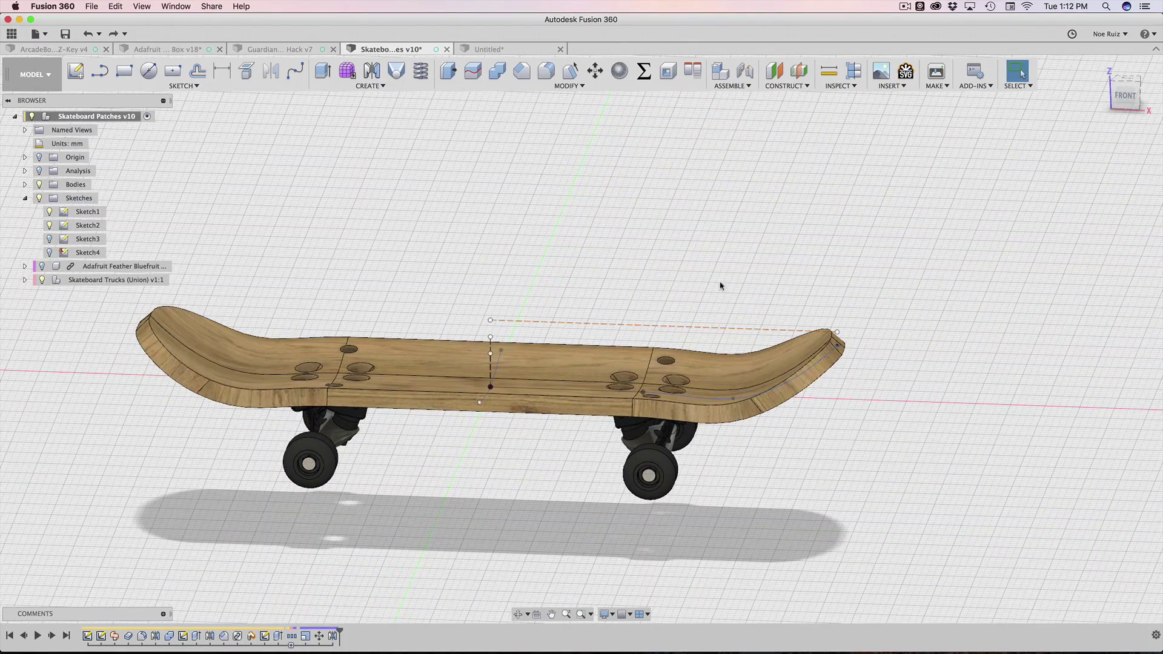
In the empty untitled design, start a line sketch on the front (XZ) plane
{"action": "left_click", "coordinate": [514, 48]}
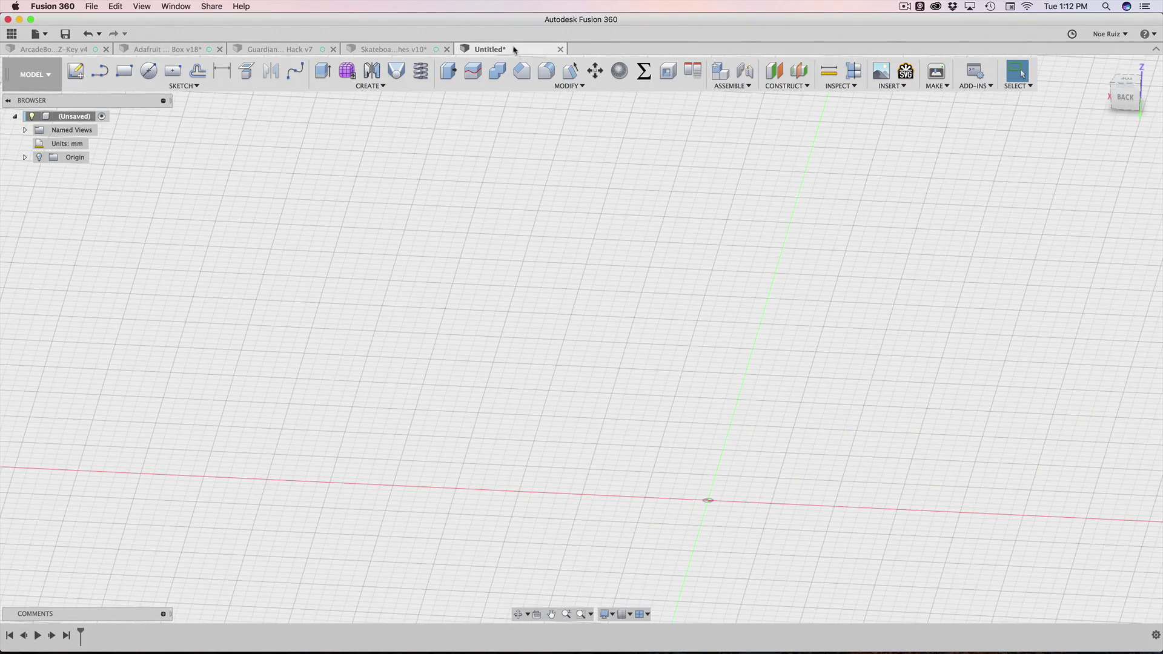
{"action": "left_click", "coordinate": [1128, 106]}
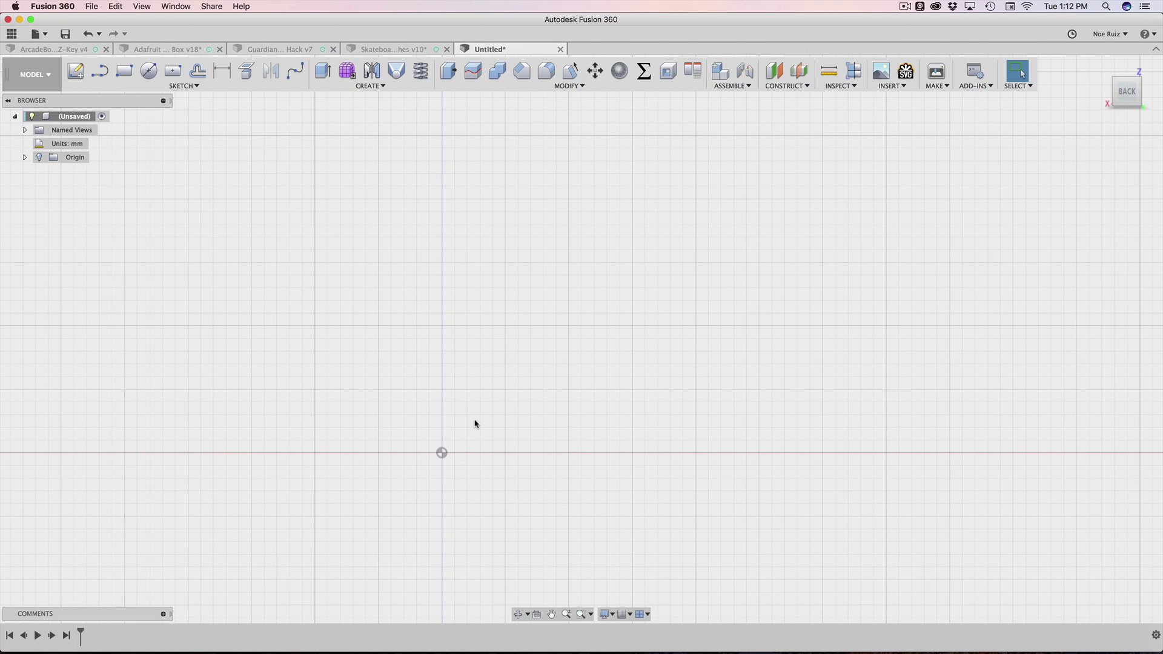
{"action": "key", "text": "l"}
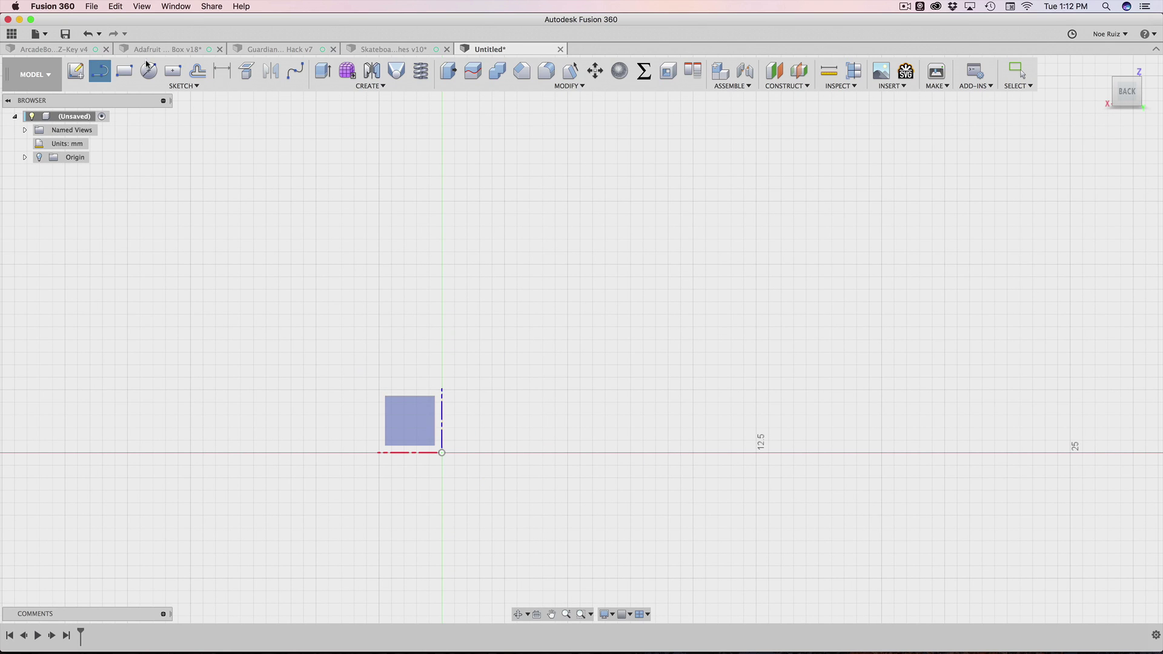
{"action": "left_click", "coordinate": [37, 74]}
{"action": "middle_click_drag", "start_coordinate": [598, 363], "coordinate": [731, 381], "text": "shift"}
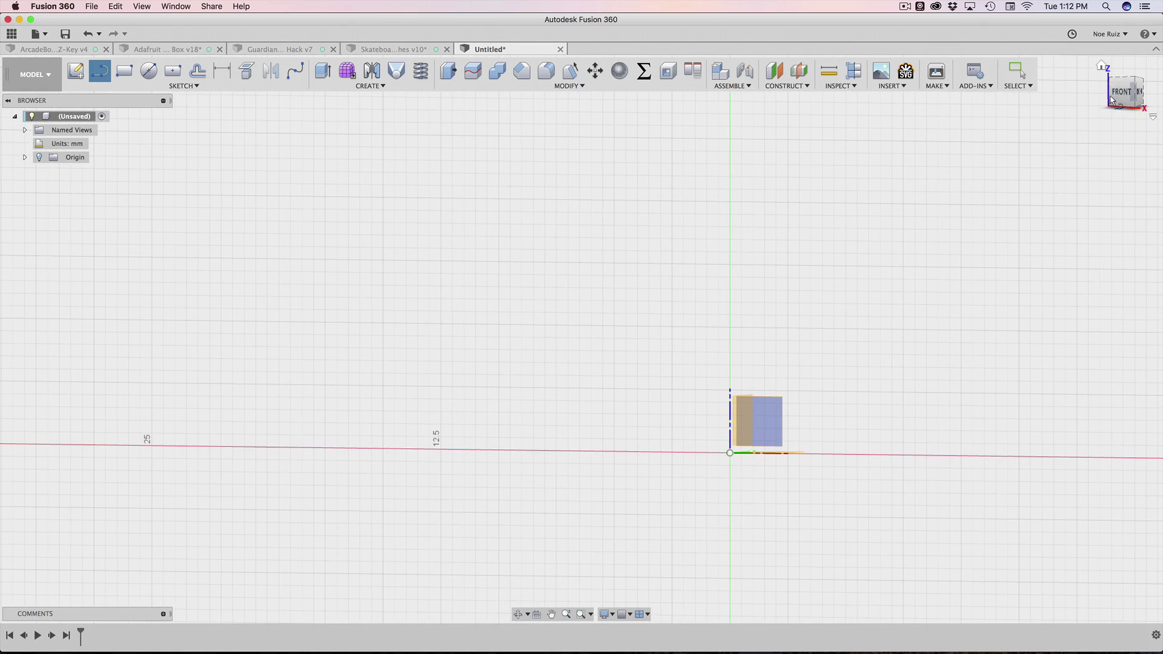
{"action": "left_click", "coordinate": [1122, 99]}
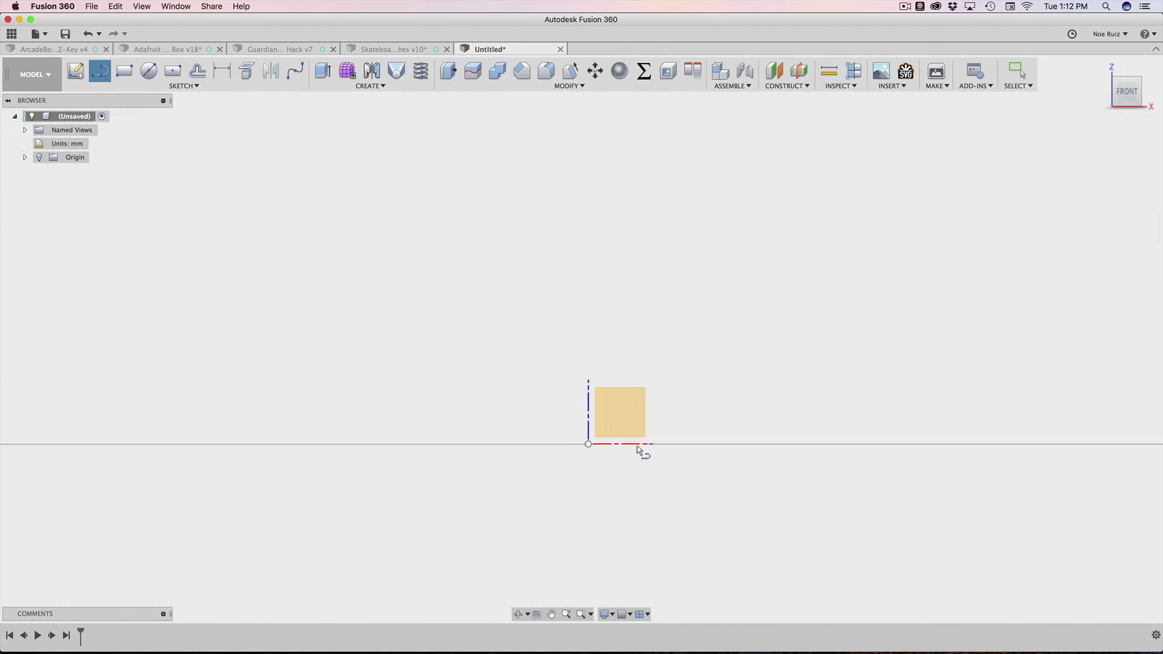
{"action": "left_click", "coordinate": [630, 418]}
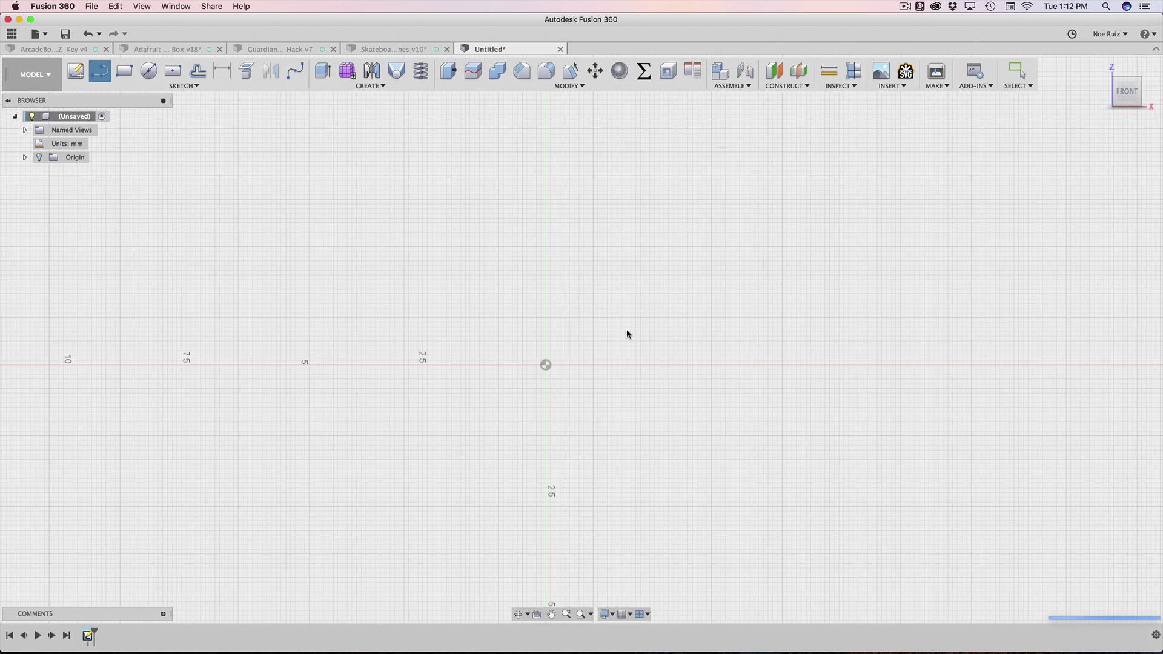
Draw a 4 mm horizontal line starting at the origin along the X axis
{"action": "key", "text": "l"}
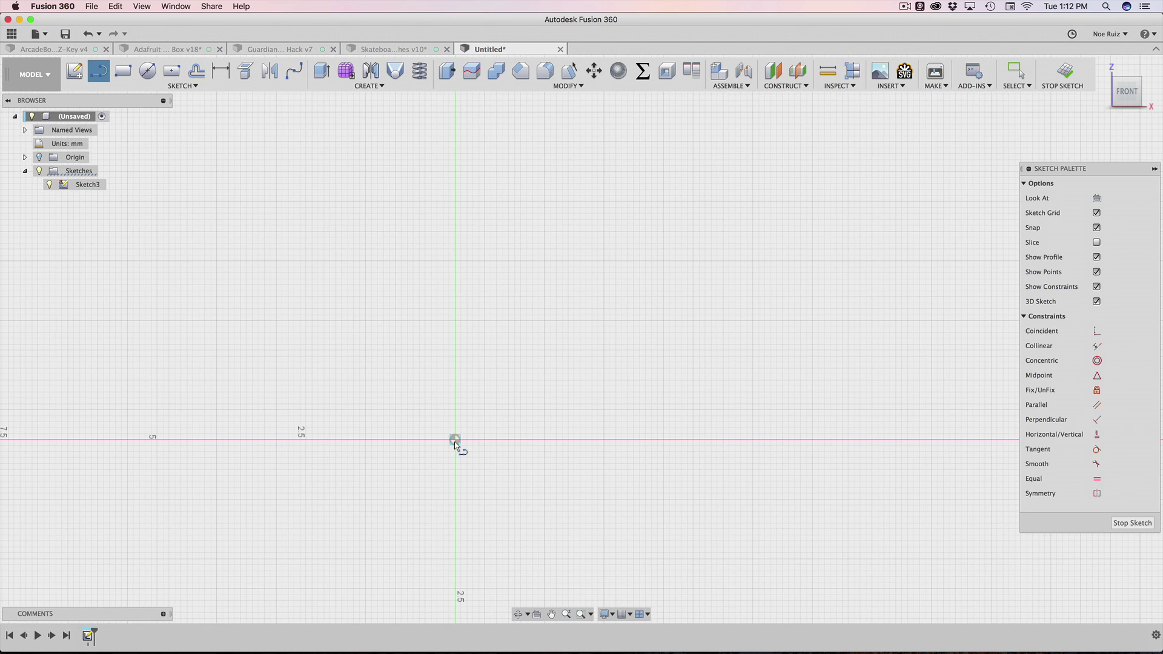
{"action": "left_click", "coordinate": [455, 439]}
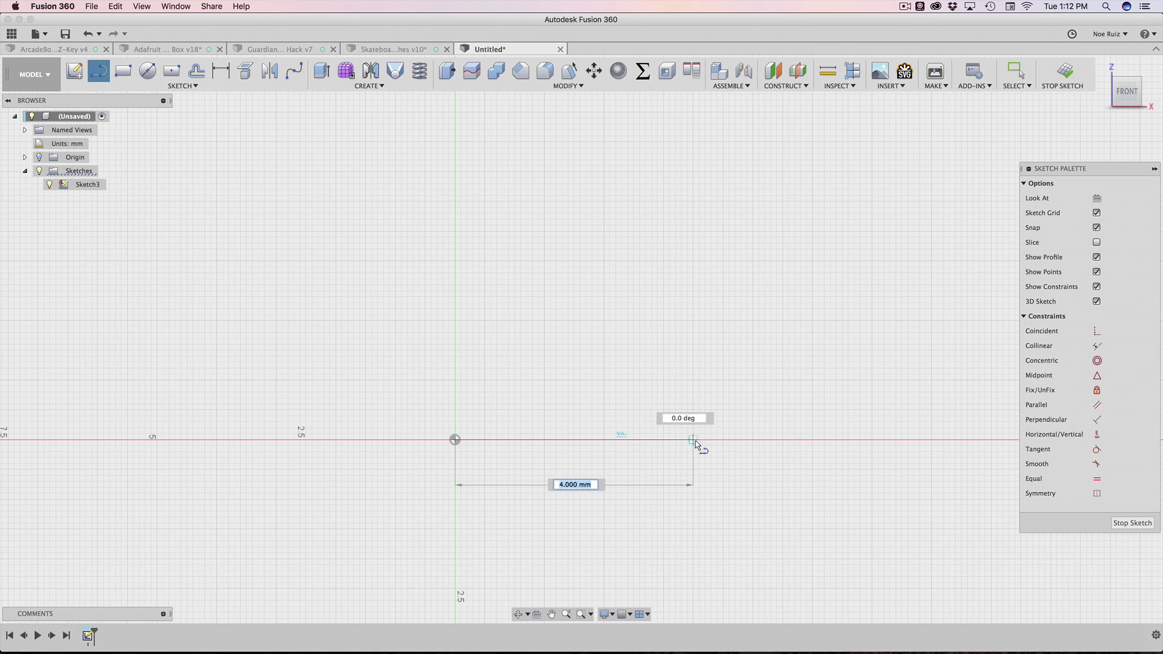
{"action": "left_click", "coordinate": [693, 440]}
{"action": "key", "text": "Escape"}
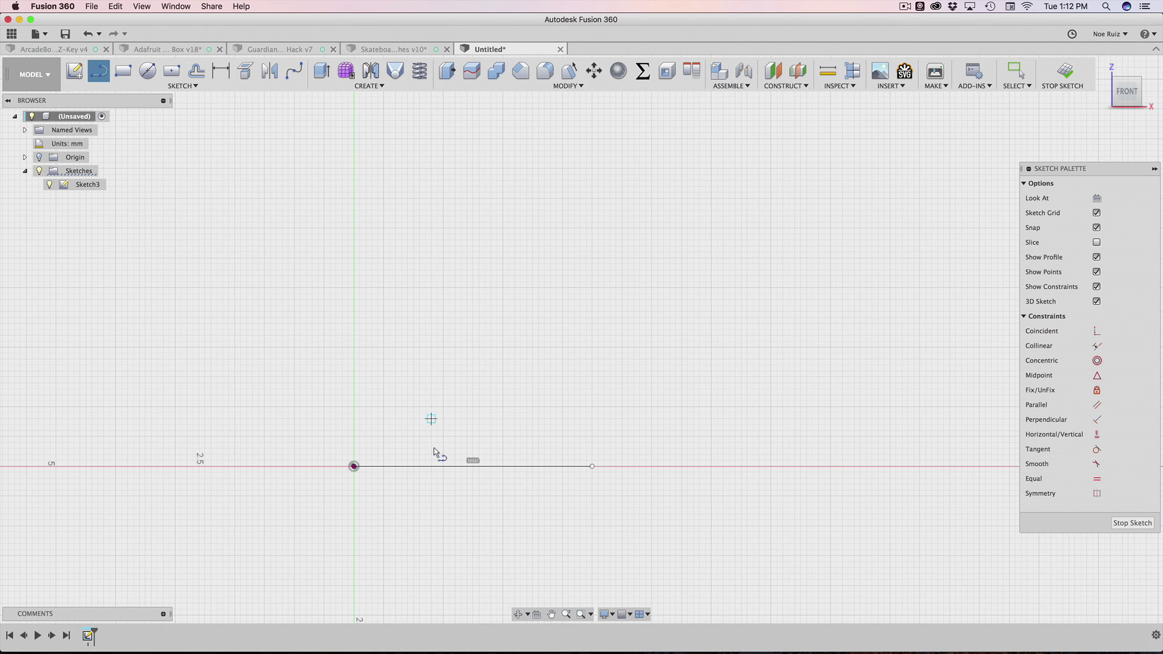
Add a 4 mm length dimension to the horizontal line and delete that dimension
{"action": "key", "text": "d"}
{"action": "left_click", "coordinate": [427, 466]}
{"action": "left_click", "coordinate": [436, 379]}
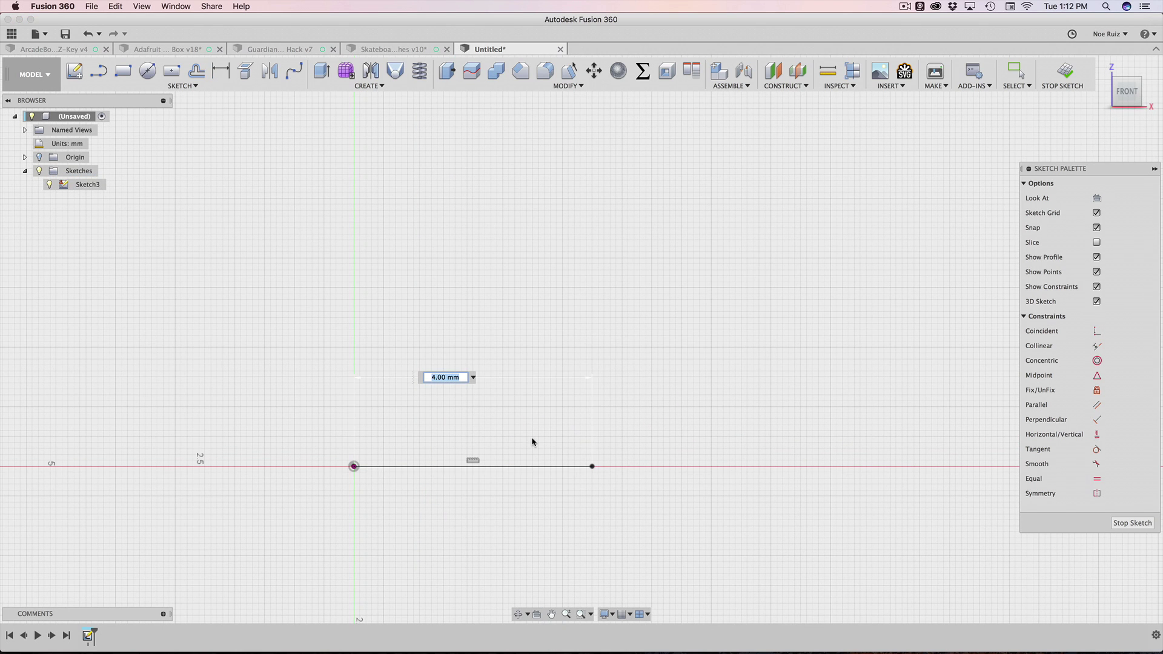
{"action": "key", "text": "Return"}
{"action": "middle_click_drag", "start_coordinate": [666, 433], "coordinate": [593, 436]}
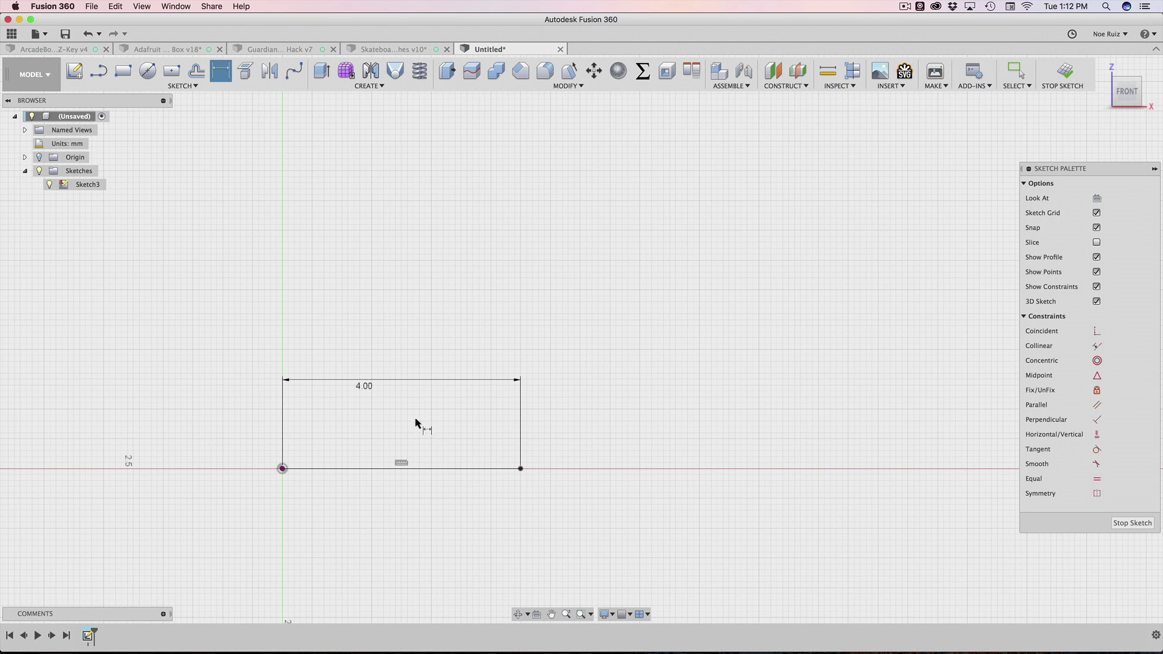
{"action": "key", "text": "Escape"}
{"action": "left_click", "coordinate": [427, 380]}
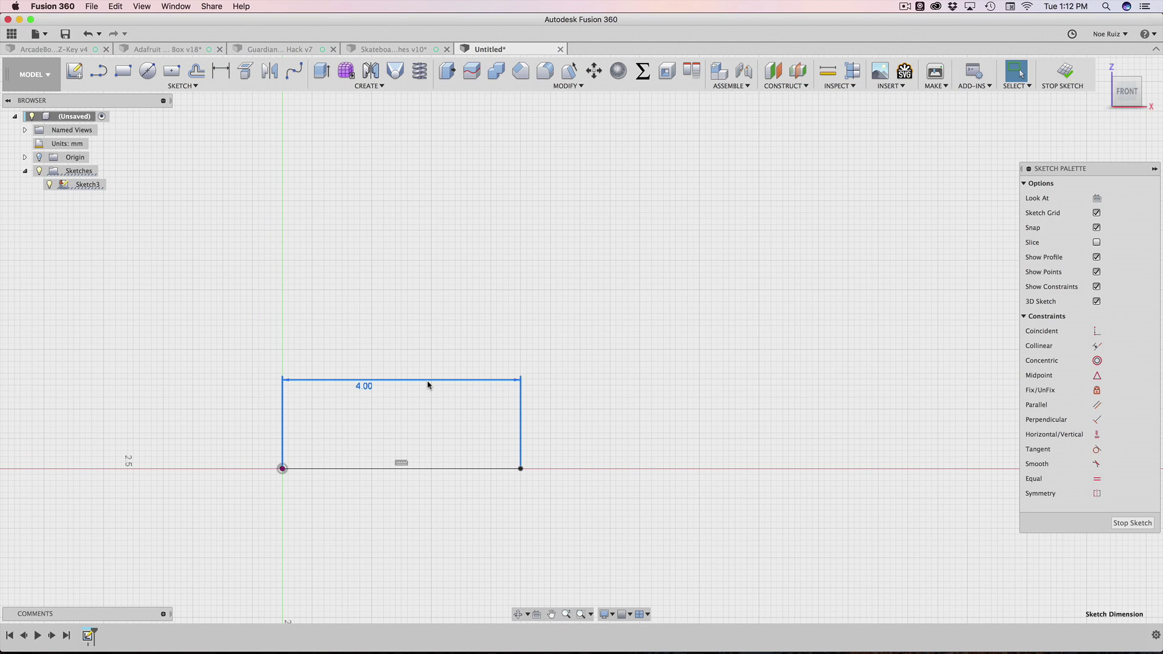
{"action": "key", "text": "Delete"}
{"action": "mouse_move", "coordinate": [543, 425]}
{"action": "middle_mouse_down"}
{"action": "mouse_move", "coordinate": [516, 436]}
{"action": "mouse_move", "coordinate": [524, 442]}
{"action": "middle_mouse_up"}
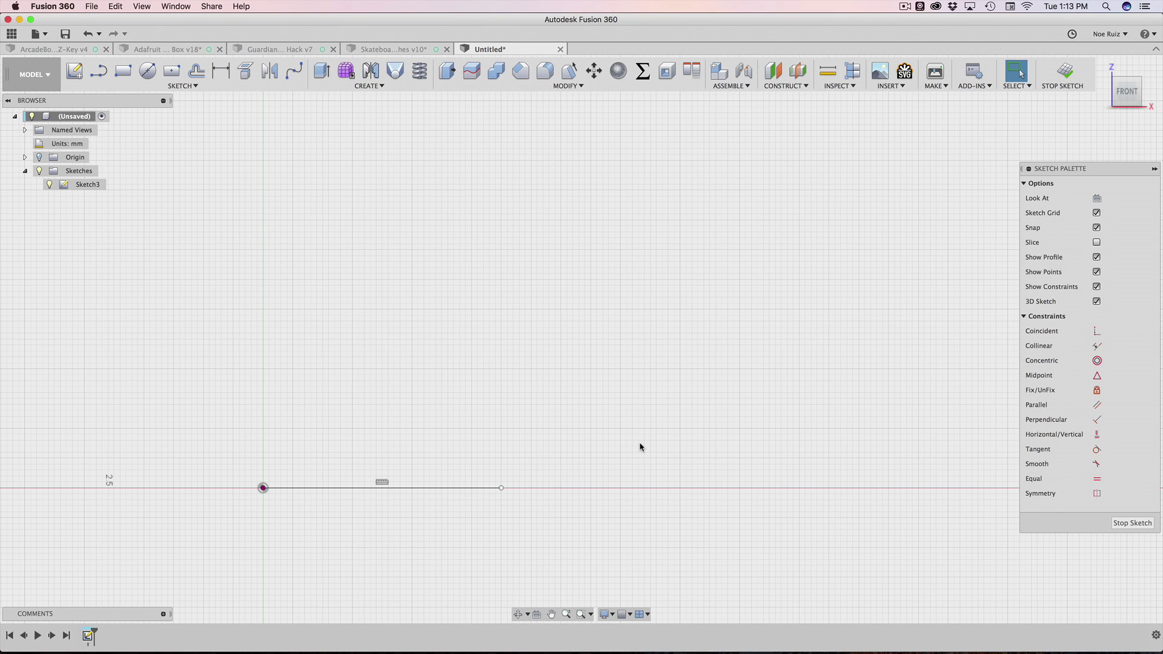
Draw a three-point spline from the line's free end, through a point on the X axis, to an upturned end at about X 7, Z 1 mm
{"action": "left_click", "coordinate": [150, 86]}
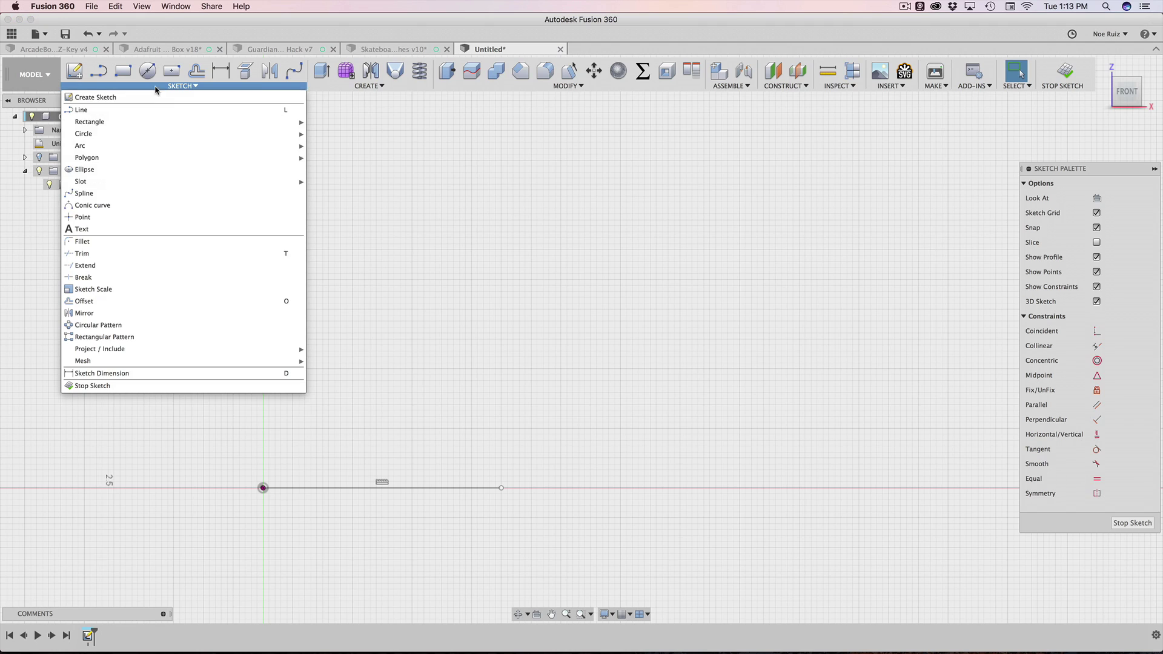
{"action": "left_click", "coordinate": [85, 193]}
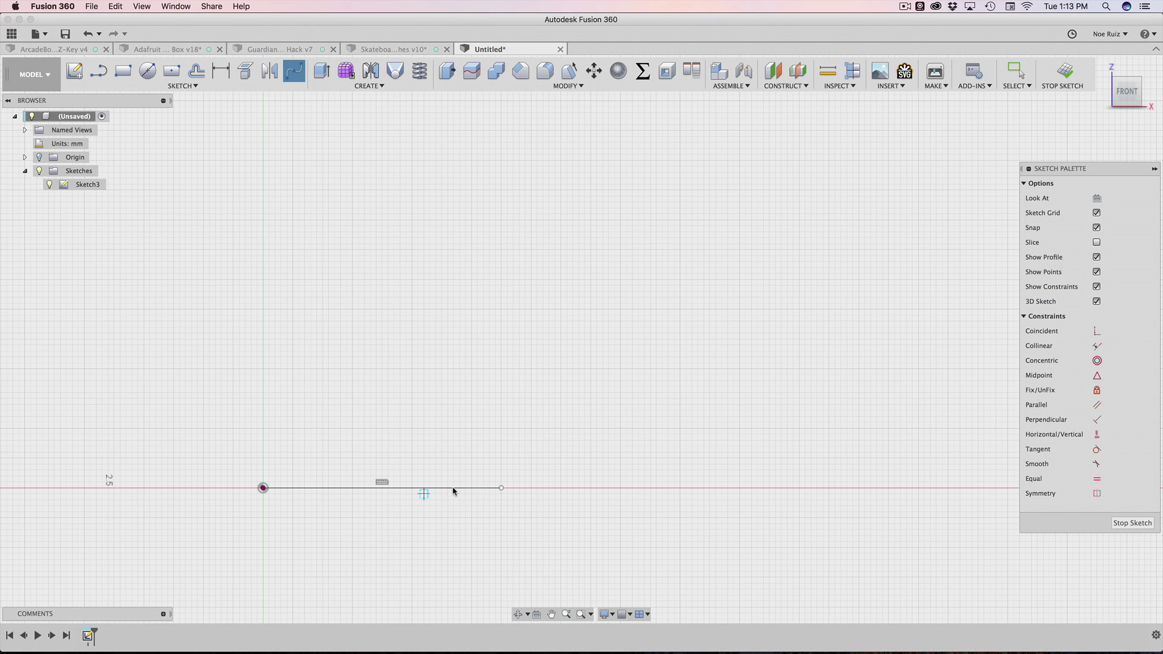
{"action": "left_click", "coordinate": [501, 487]}
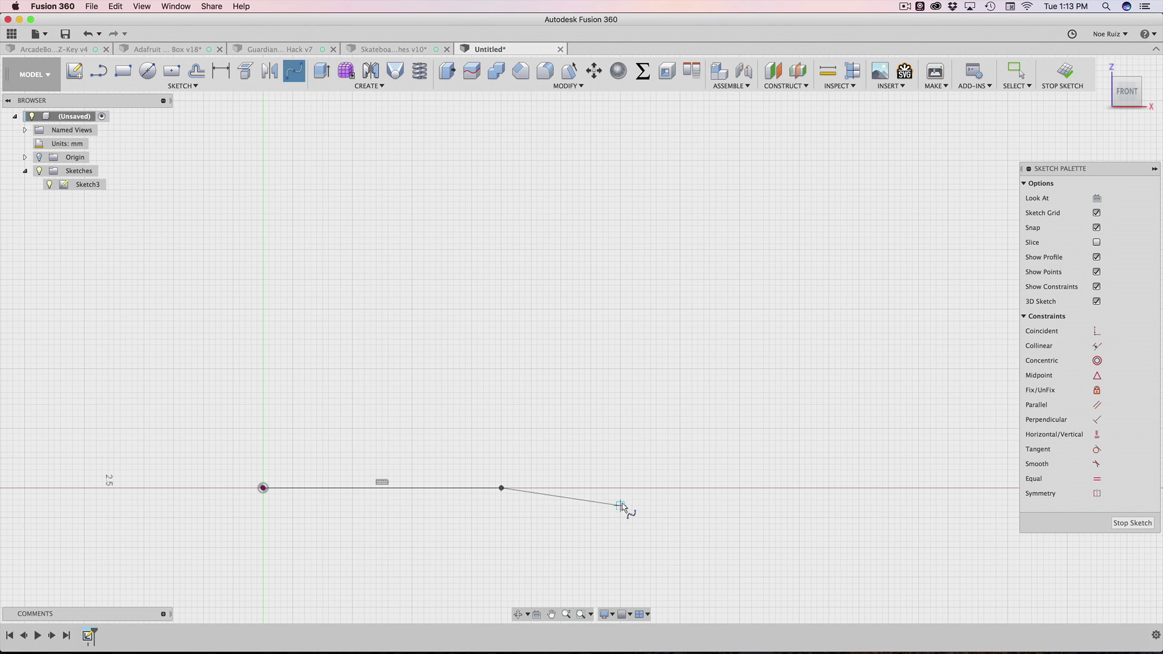
{"action": "left_click", "coordinate": [679, 427]}
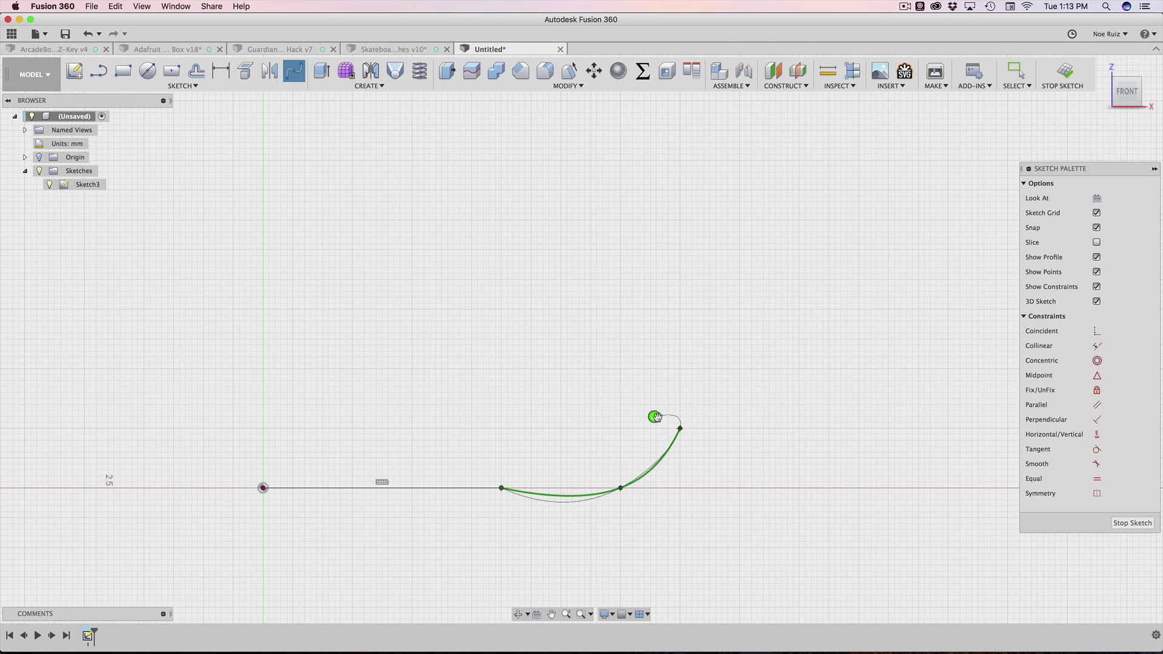
{"action": "left_click", "coordinate": [654, 418]}
{"action": "scroll", "coordinate": [561, 448], "scroll_direction": "up", "scroll_amount": 3}
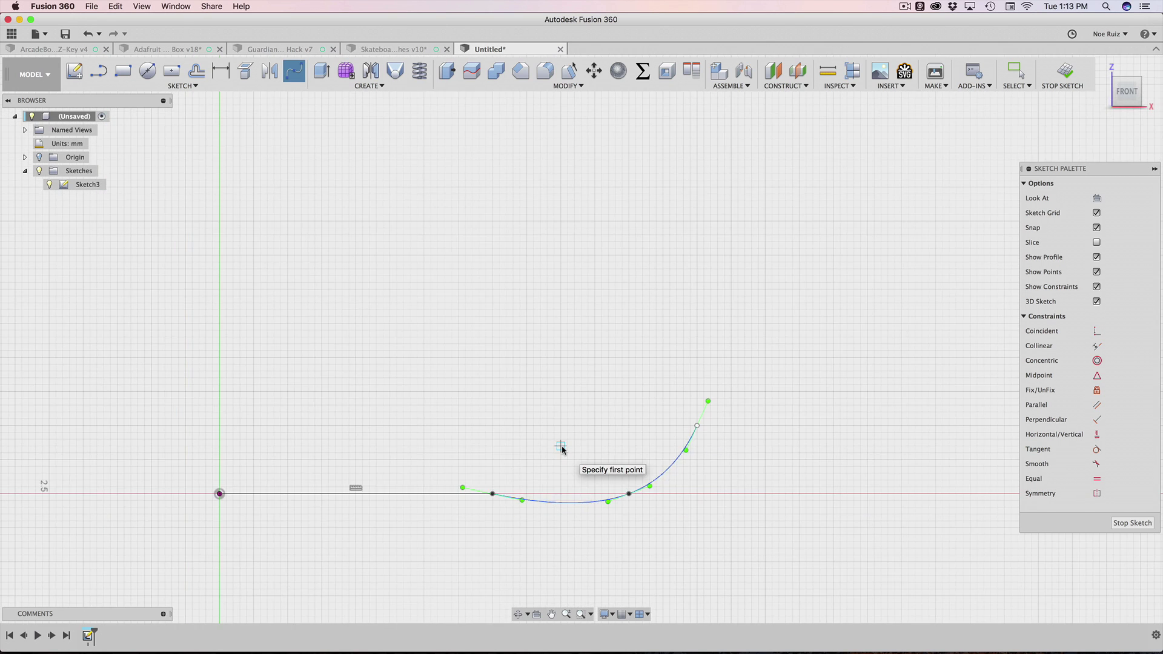
{"action": "scroll", "coordinate": [238, 126], "scroll_direction": "down", "scroll_amount": 1}
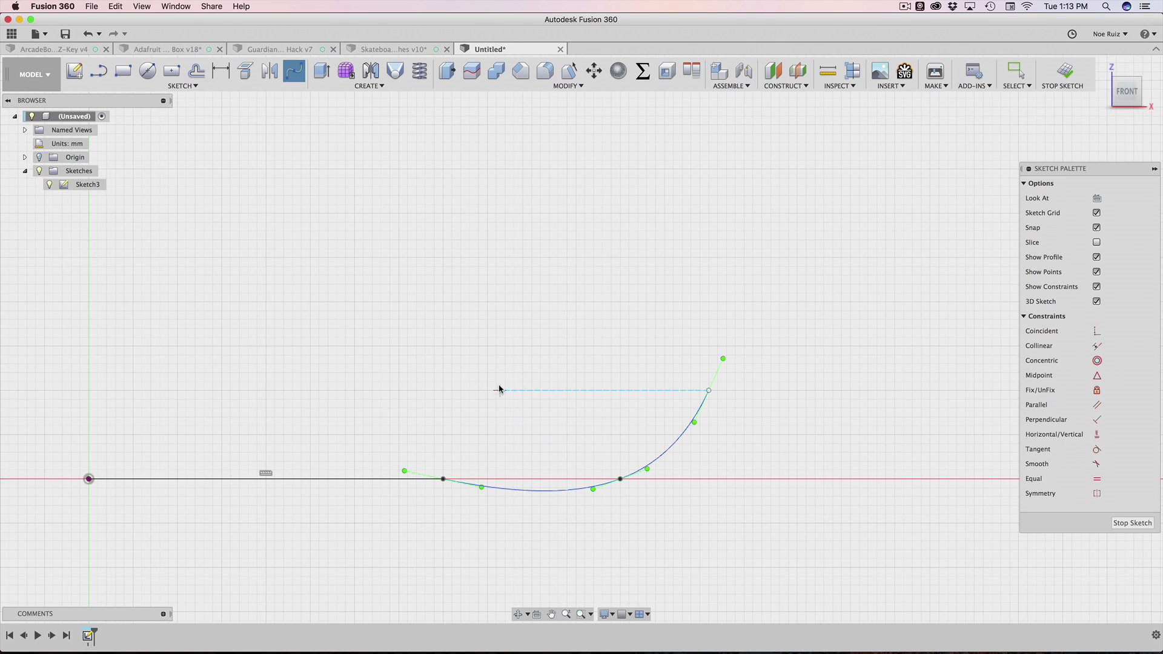
{"action": "key", "text": "Escape"}
Adjust the tangent handle at the spline's upturned end to reshape its curve freehand
{"action": "scroll", "coordinate": [705, 382], "scroll_direction": "up", "scroll_amount": 3}
{"action": "mouse_move", "coordinate": [734, 355]}
{"action": "left_mouse_down"}
{"action": "mouse_move", "coordinate": [711, 348]}
{"action": "mouse_move", "coordinate": [737, 369]}
{"action": "mouse_move", "coordinate": [726, 359]}
{"action": "left_mouse_up"}
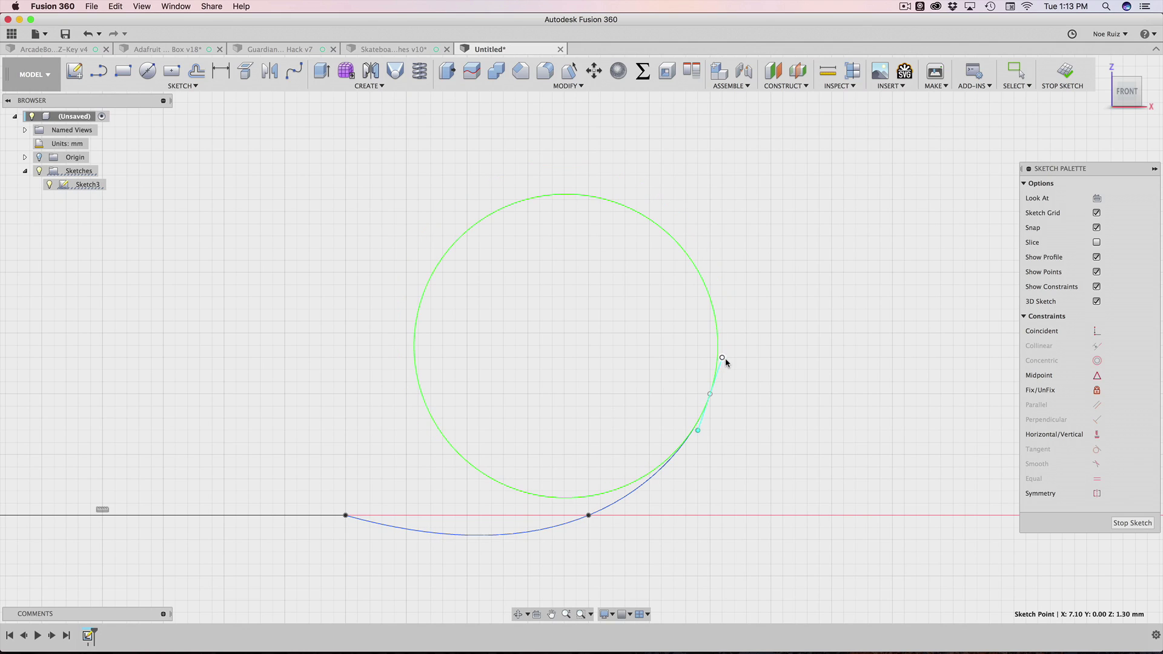
{"action": "key", "text": "Escape"}
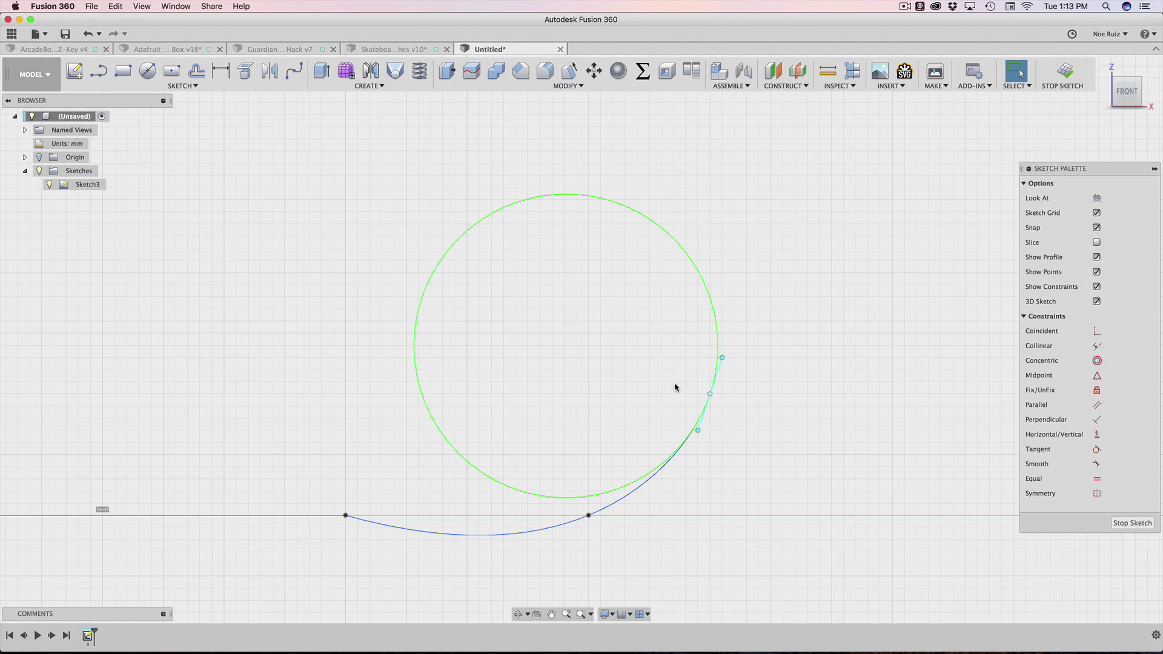
{"action": "left_click", "coordinate": [709, 395]}
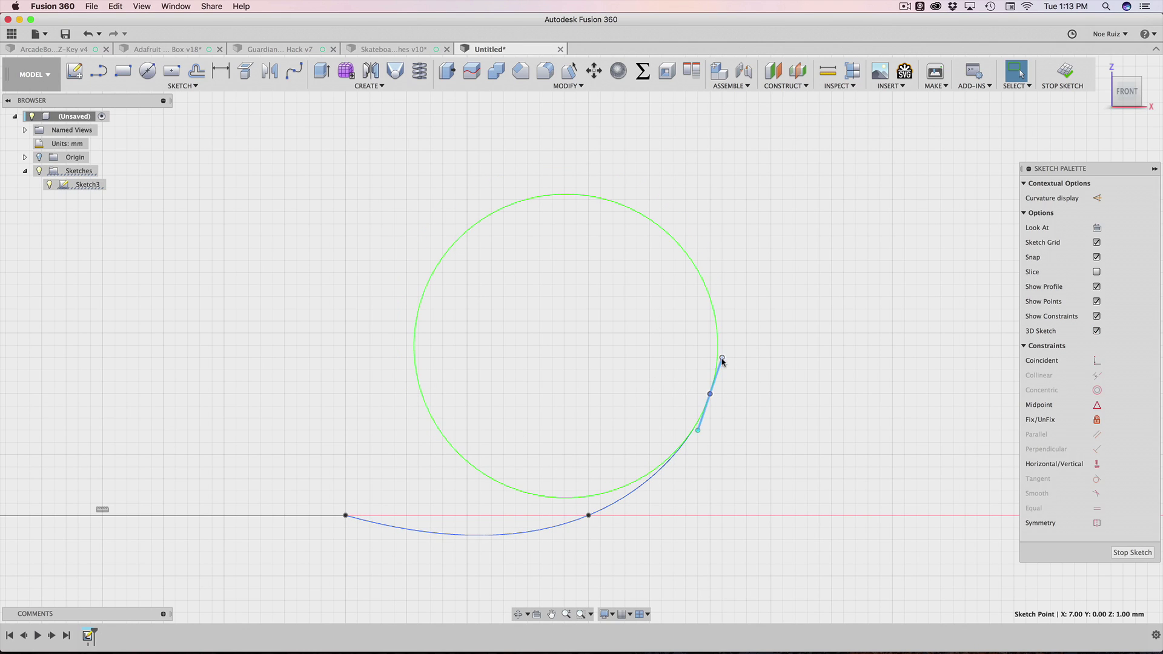
{"action": "mouse_move", "coordinate": [722, 362]}
{"action": "left_mouse_down"}
{"action": "mouse_move", "coordinate": [715, 390]}
{"action": "mouse_move", "coordinate": [727, 345]}
{"action": "mouse_move", "coordinate": [728, 372]}
{"action": "mouse_move", "coordinate": [718, 373]}
{"action": "left_mouse_up"}
{"action": "left_click", "coordinate": [763, 377]}
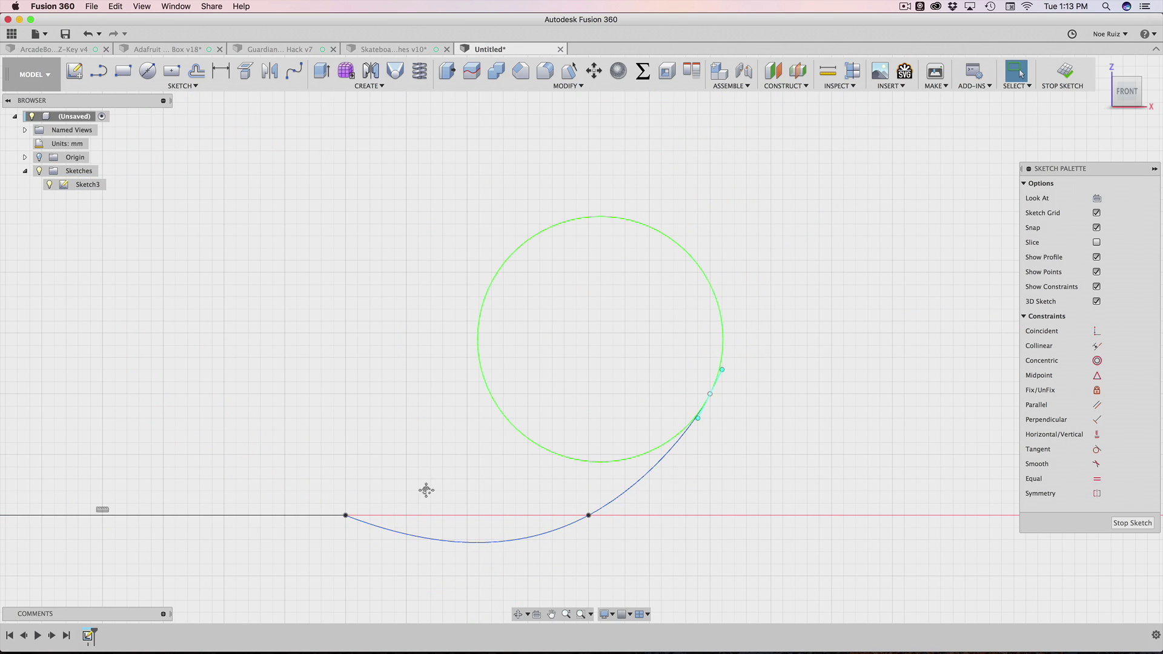
{"action": "middle_click_drag", "start_coordinate": [427, 490], "coordinate": [486, 468]}
{"action": "scroll", "coordinate": [373, 513], "scroll_direction": "up", "scroll_amount": 4}
{"action": "left_click", "coordinate": [413, 478]}
{"action": "left_click", "coordinate": [451, 483], "text": "shift"}
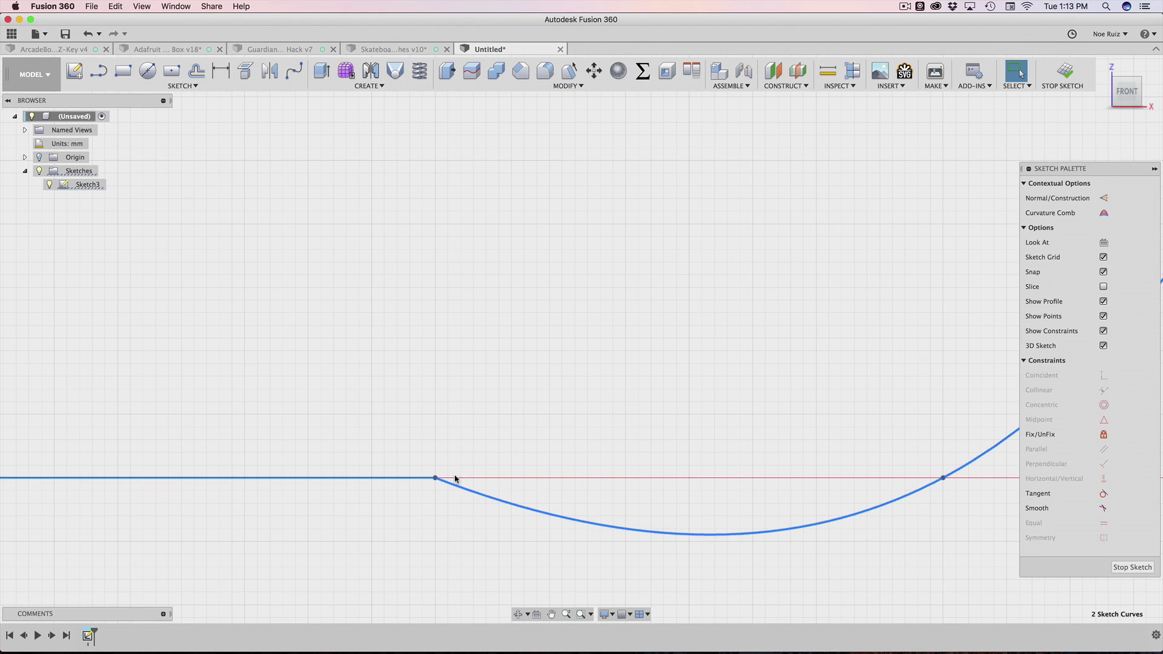
{"action": "key", "text": "Escape"}
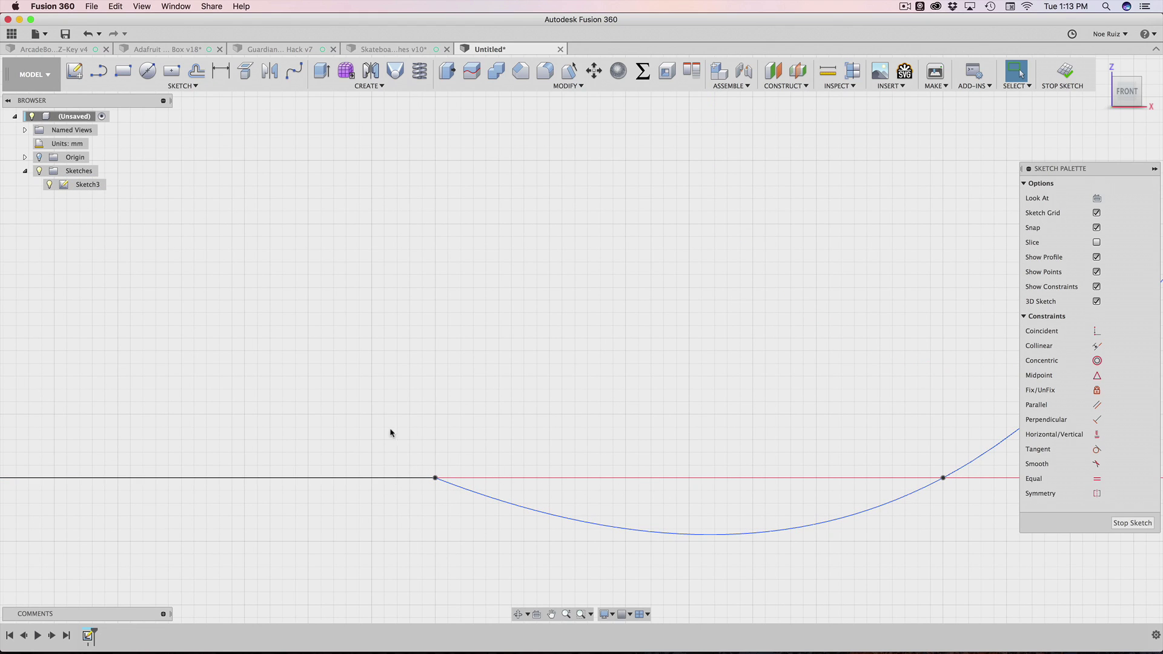
Apply a tangent constraint between the spline and the horizontal line where they meet
{"action": "left_click", "coordinate": [1095, 450]}
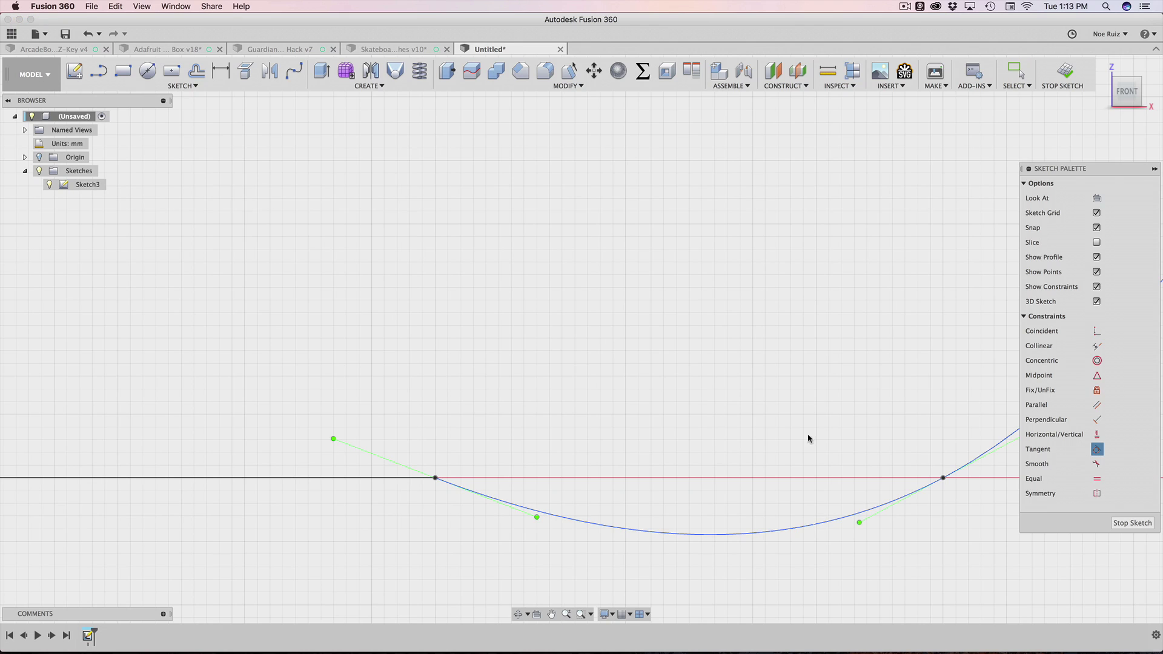
{"action": "left_click", "coordinate": [592, 527]}
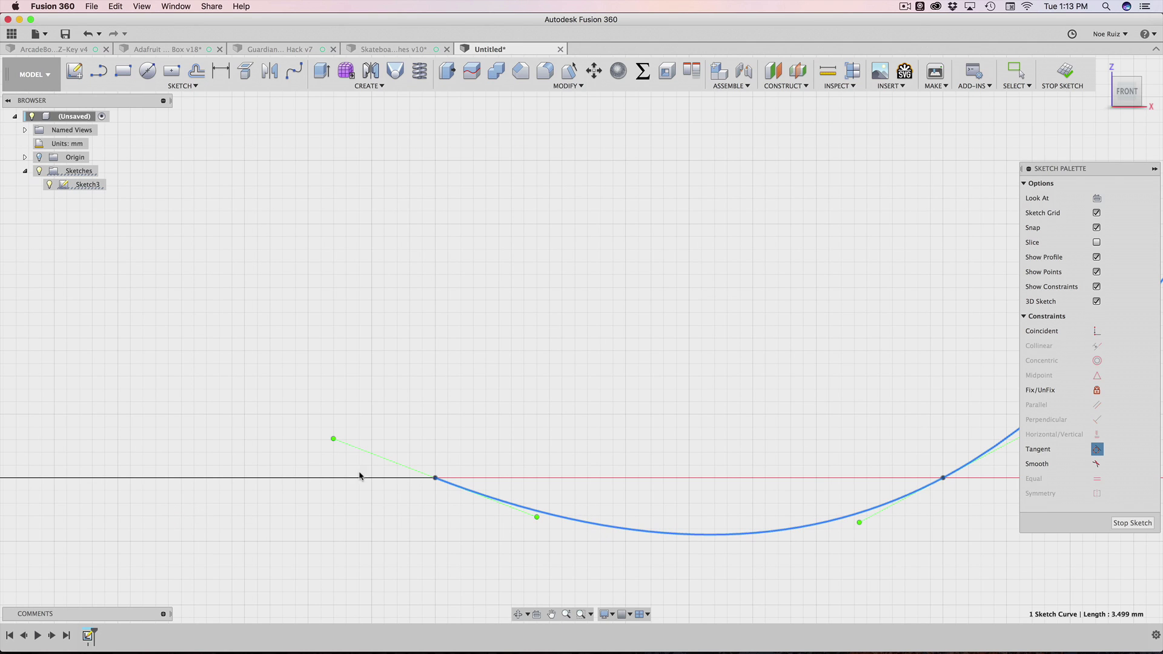
{"action": "left_click", "coordinate": [331, 478]}
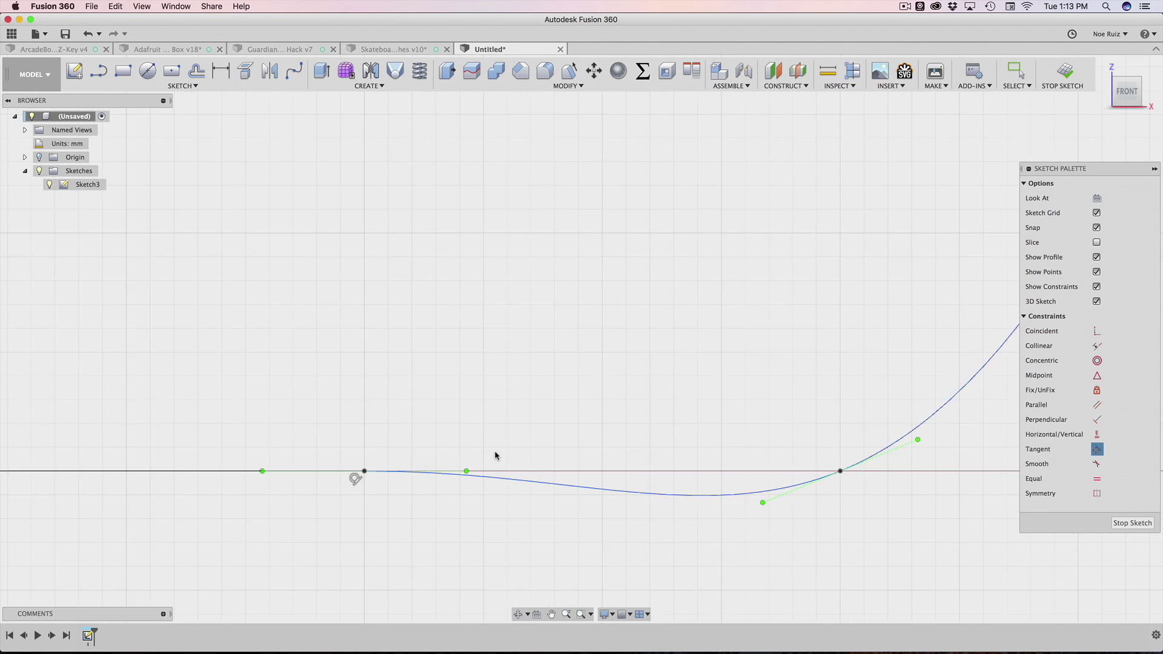
{"action": "key", "text": "Escape"}
{"action": "scroll", "coordinate": [363, 464], "scroll_direction": "down", "scroll_amount": 5}
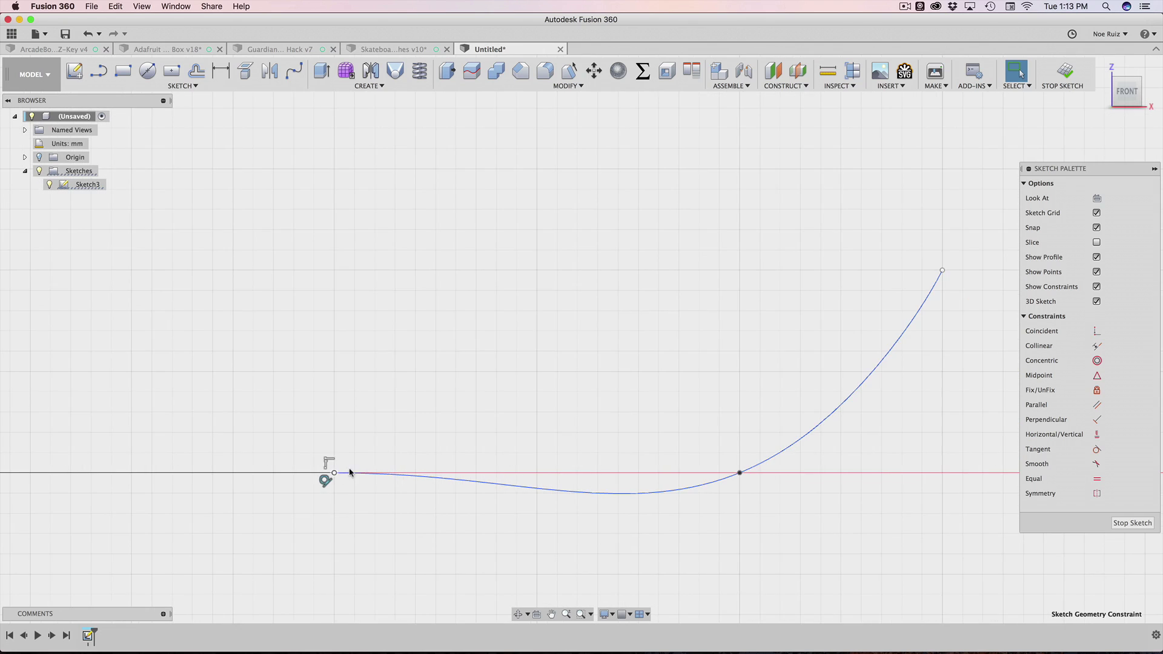
{"action": "middle_click_drag", "start_coordinate": [393, 386], "coordinate": [515, 378]}
{"action": "scroll", "coordinate": [522, 412], "scroll_direction": "up", "scroll_amount": 3}
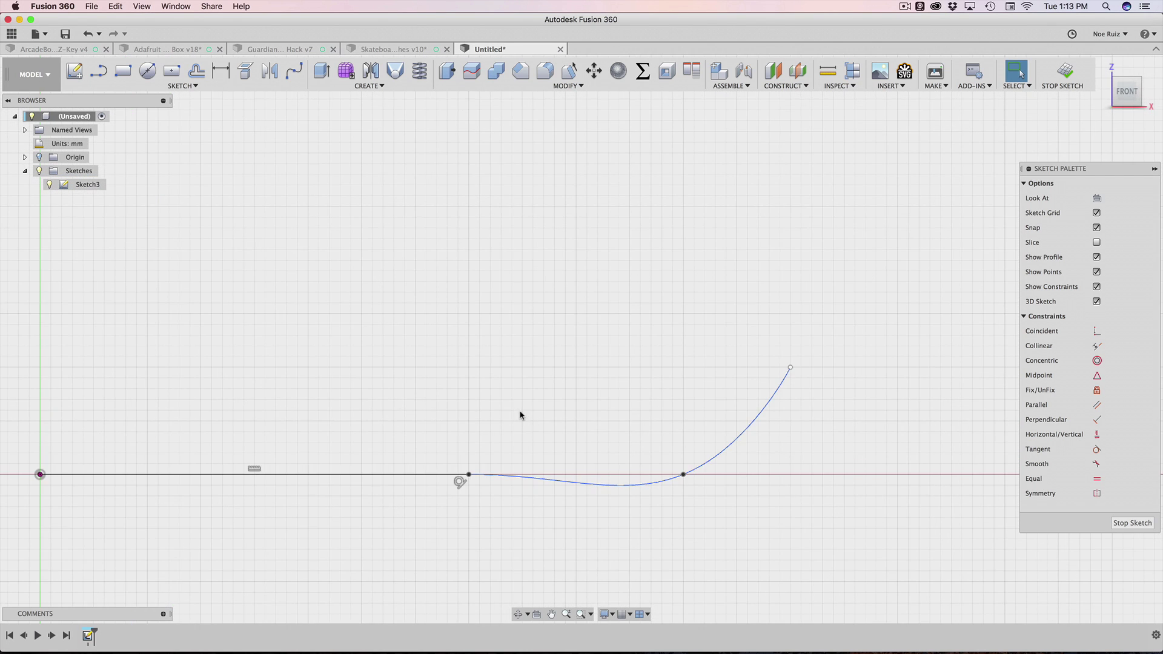
{"action": "scroll", "coordinate": [596, 412], "scroll_direction": "down", "scroll_amount": 3}
{"action": "scroll", "coordinate": [636, 389], "scroll_direction": "down", "scroll_amount": 1}
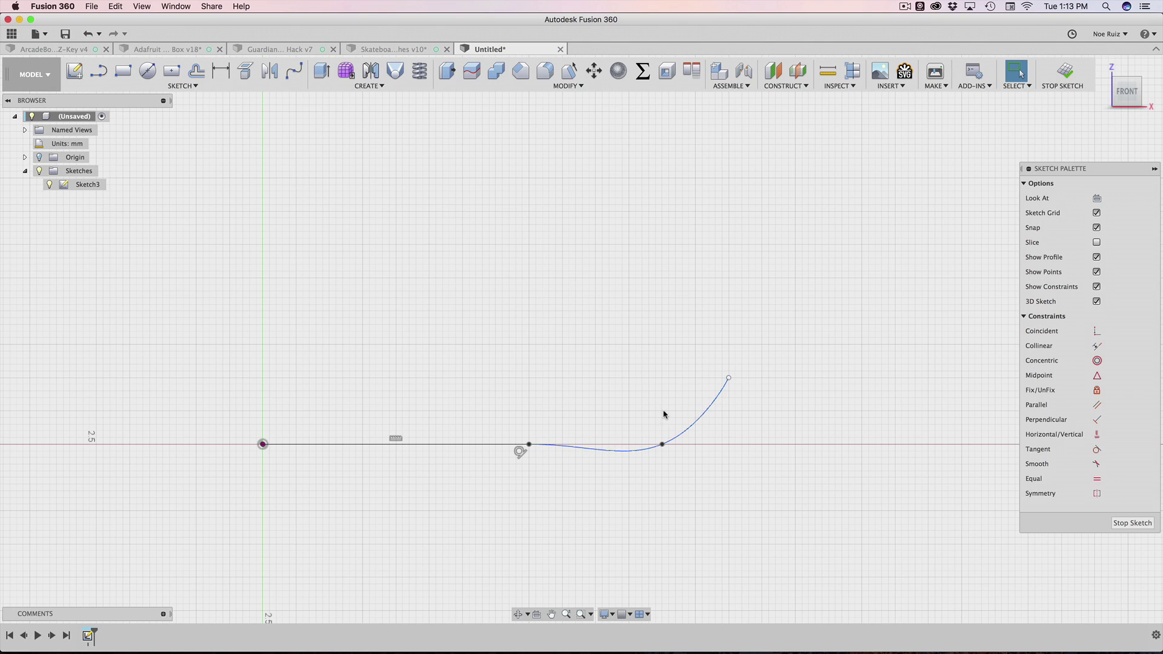
Reshape the spline's upturned end freehand with its tangent handle so the tip rises at a slightly steeper angle
{"action": "left_click", "coordinate": [729, 379]}
{"action": "scroll", "coordinate": [728, 379], "scroll_direction": "up", "scroll_amount": 1}
{"action": "left_click_drag", "start_coordinate": [739, 357], "coordinate": [747, 359]}
{"action": "key", "text": "Escape"}
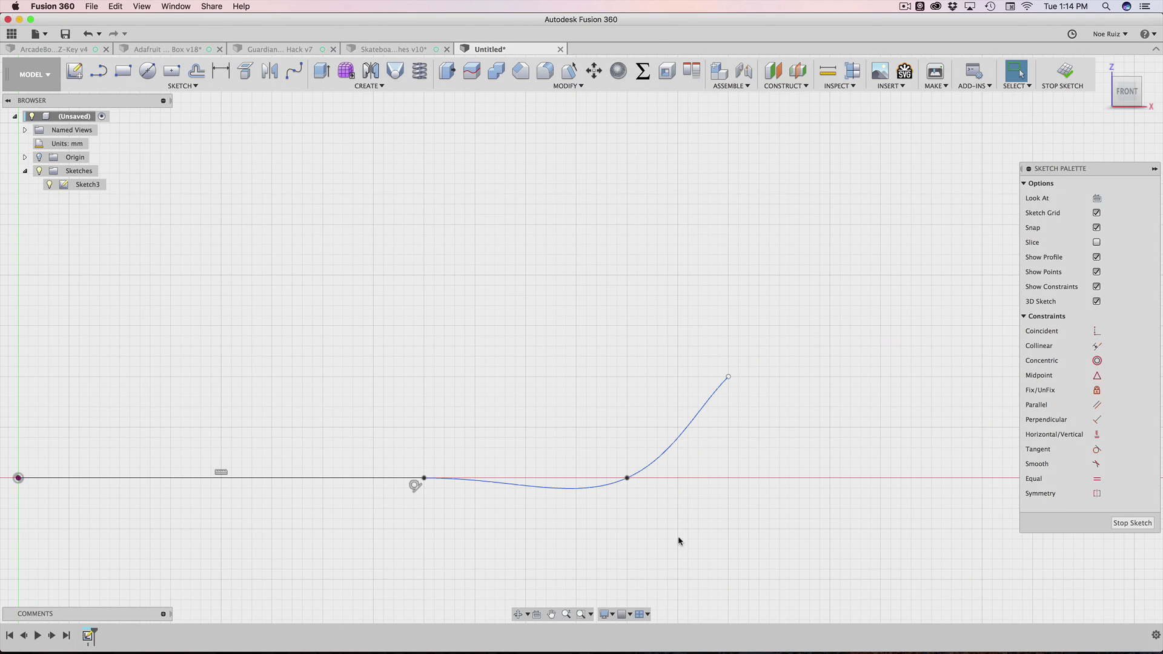
{"action": "scroll", "coordinate": [681, 463], "scroll_direction": "up", "scroll_amount": 1}
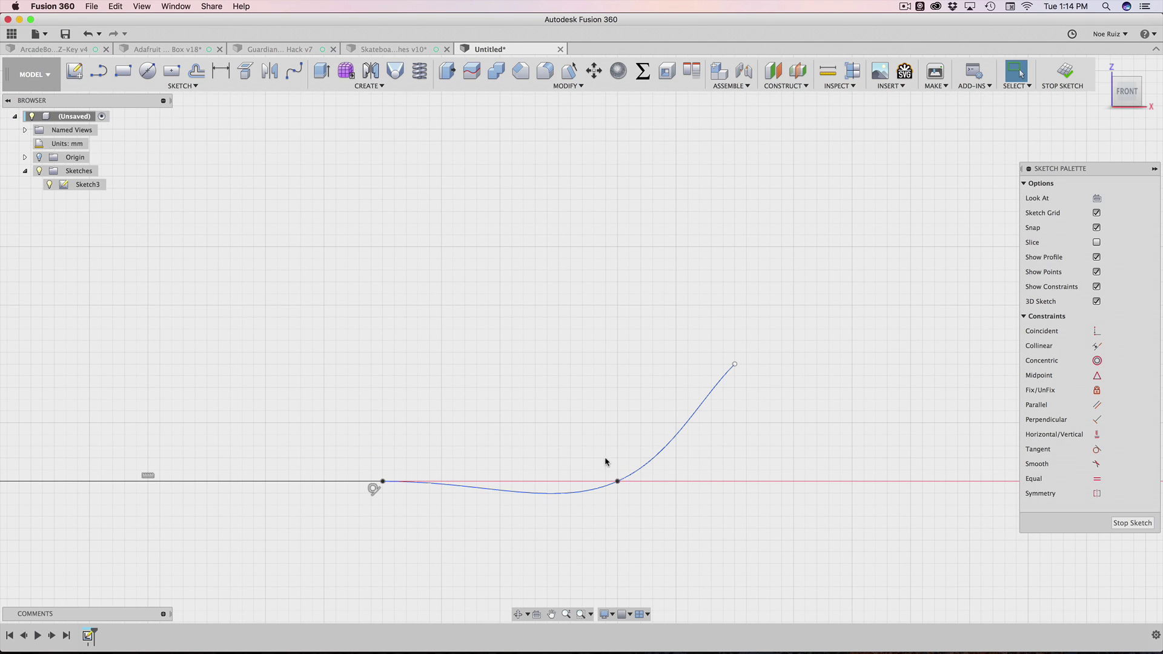
{"action": "left_click", "coordinate": [734, 364]}
{"action": "left_click_drag", "start_coordinate": [759, 343], "coordinate": [753, 342]}
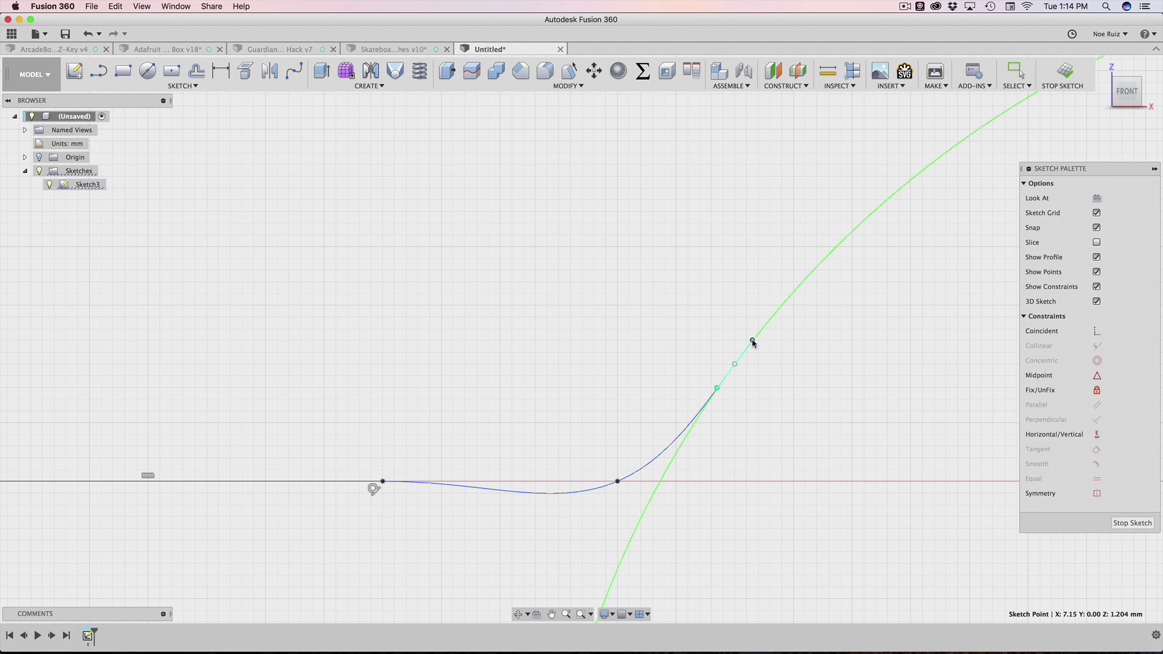
{"action": "left_click", "coordinate": [582, 371]}
{"action": "scroll", "coordinate": [581, 368], "scroll_direction": "down", "scroll_amount": 3}
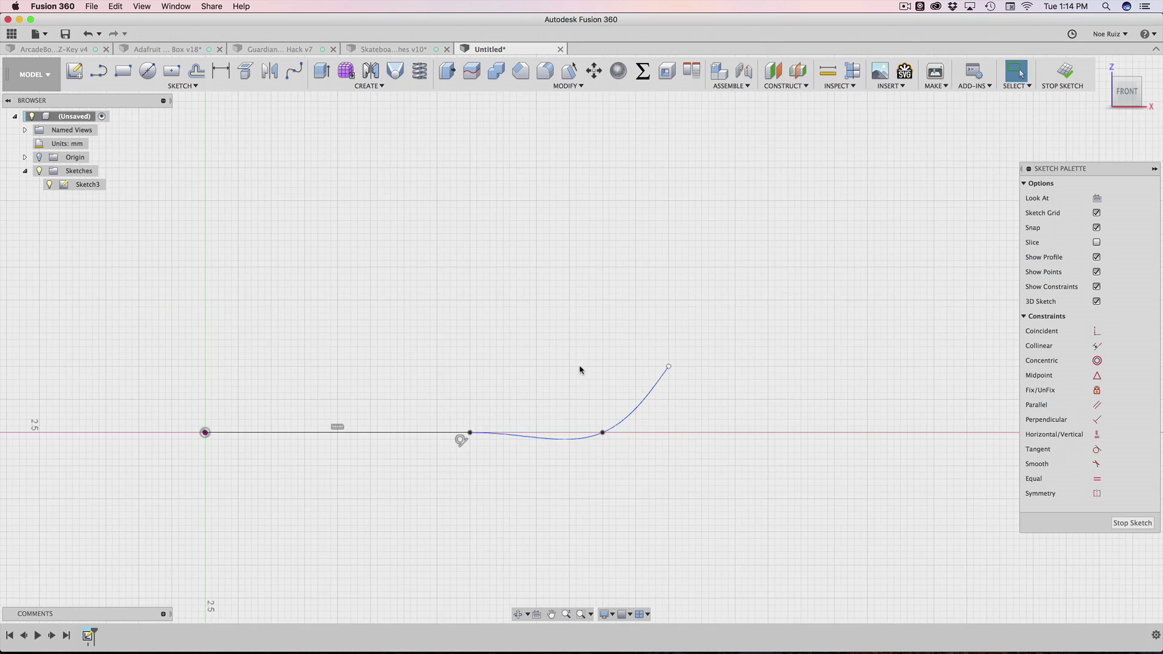
Finish the side-profile sketch and start a new sketch on the vertical origin plane perpendicular to the horizontal line
{"action": "scroll", "coordinate": [442, 416], "scroll_direction": "up", "scroll_amount": 2}
{"action": "scroll", "coordinate": [565, 404], "scroll_direction": "down", "scroll_amount": 3}
{"action": "scroll", "coordinate": [634, 425], "scroll_direction": "up", "scroll_amount": 5}
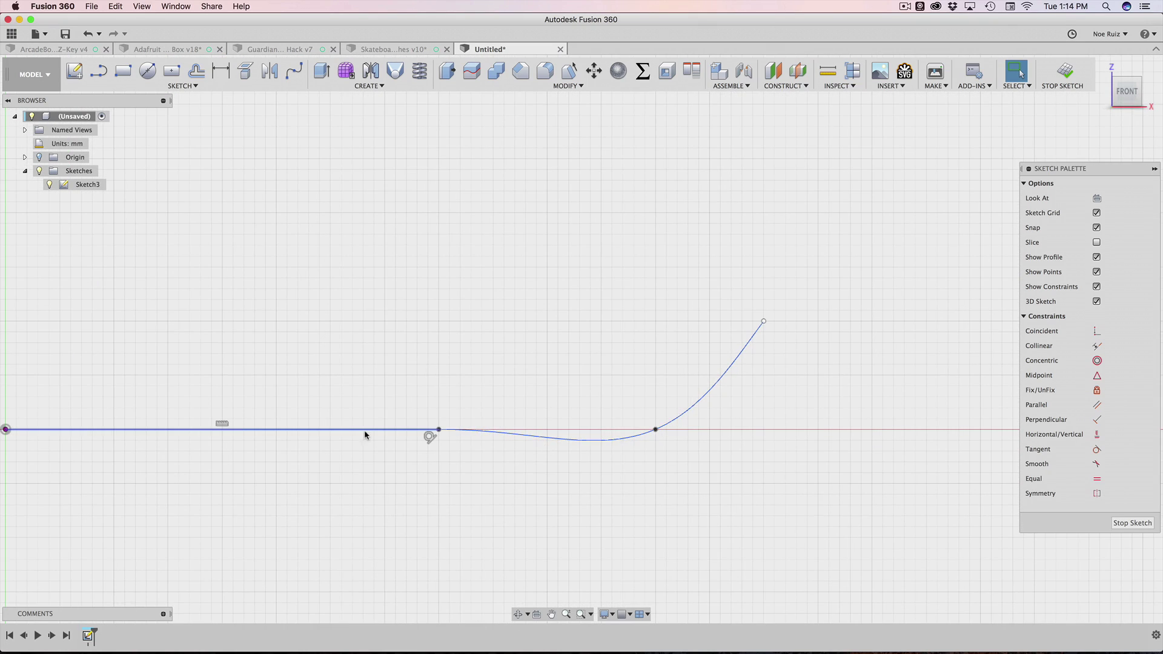
{"action": "middle_click_drag", "start_coordinate": [492, 391], "coordinate": [605, 408]}
{"action": "scroll", "coordinate": [605, 408], "scroll_direction": "down", "scroll_amount": 3}
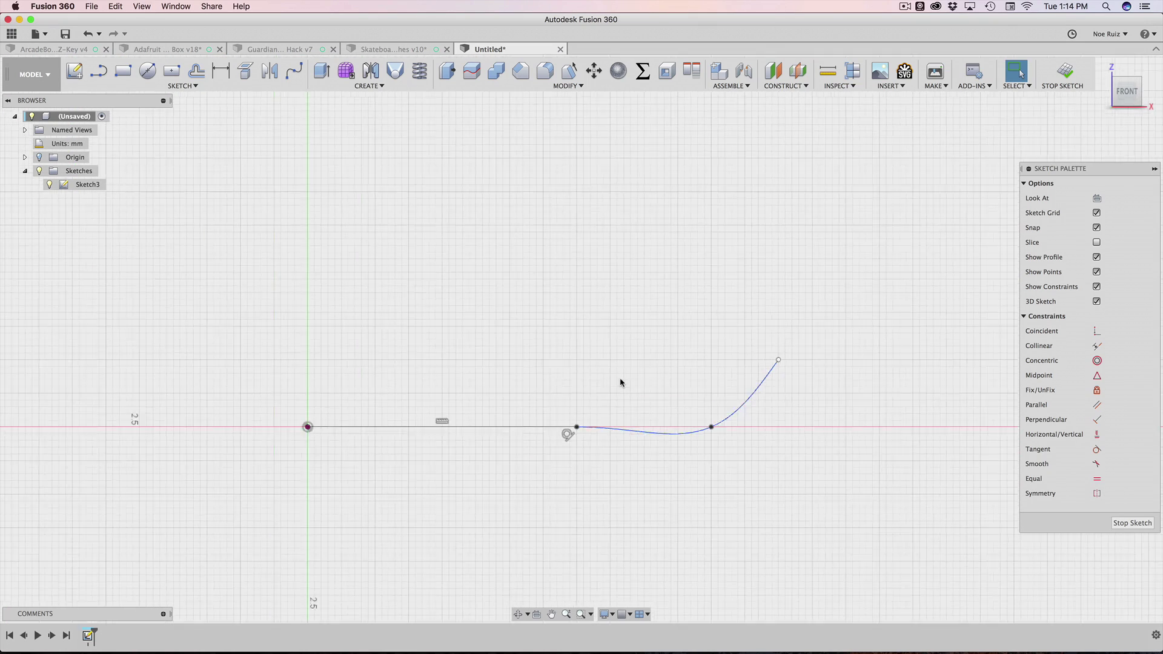
{"action": "left_click", "coordinate": [1073, 80]}
{"action": "mouse_move", "coordinate": [651, 336]}
{"action": "middle_mouse_down", "text": "shift"}
{"action": "mouse_move", "coordinate": [618, 348]}
{"action": "mouse_move", "coordinate": [627, 356]}
{"action": "mouse_move", "coordinate": [519, 350]}
{"action": "mouse_move", "coordinate": [560, 332]}
{"action": "mouse_move", "coordinate": [626, 364]}
{"action": "middle_mouse_up", "text": "shift"}
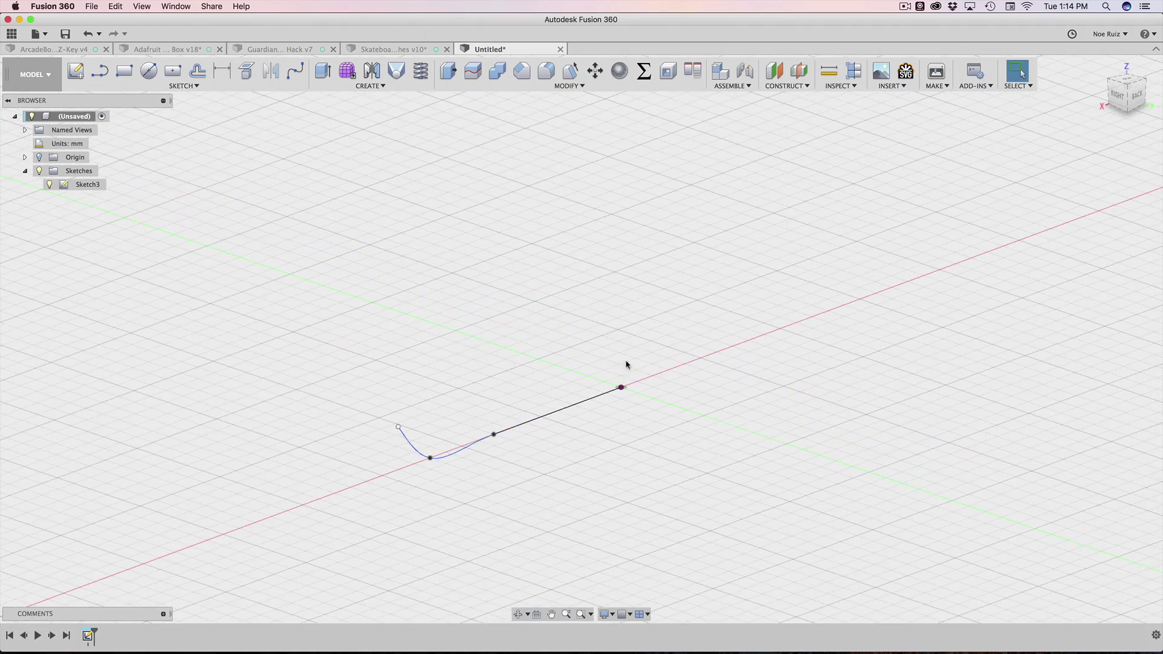
{"action": "scroll", "coordinate": [562, 357], "scroll_direction": "up", "scroll_amount": 2}
{"action": "scroll", "coordinate": [669, 363], "scroll_direction": "down", "scroll_amount": 2}
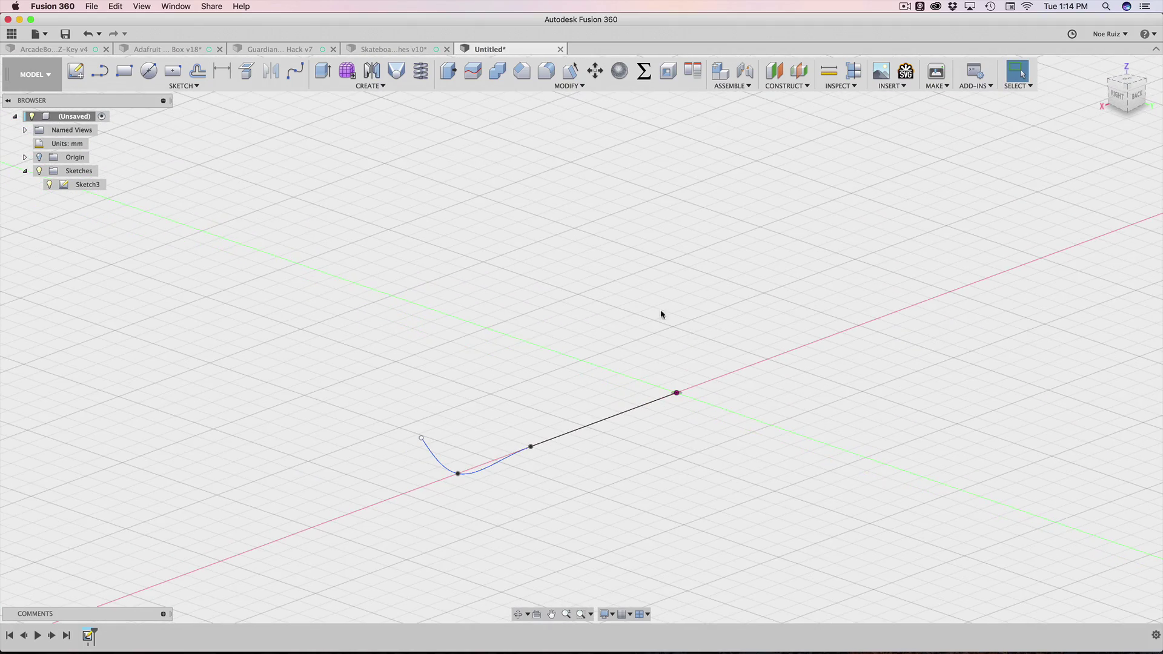
{"action": "left_click", "coordinate": [77, 78]}
{"action": "left_click", "coordinate": [699, 367]}
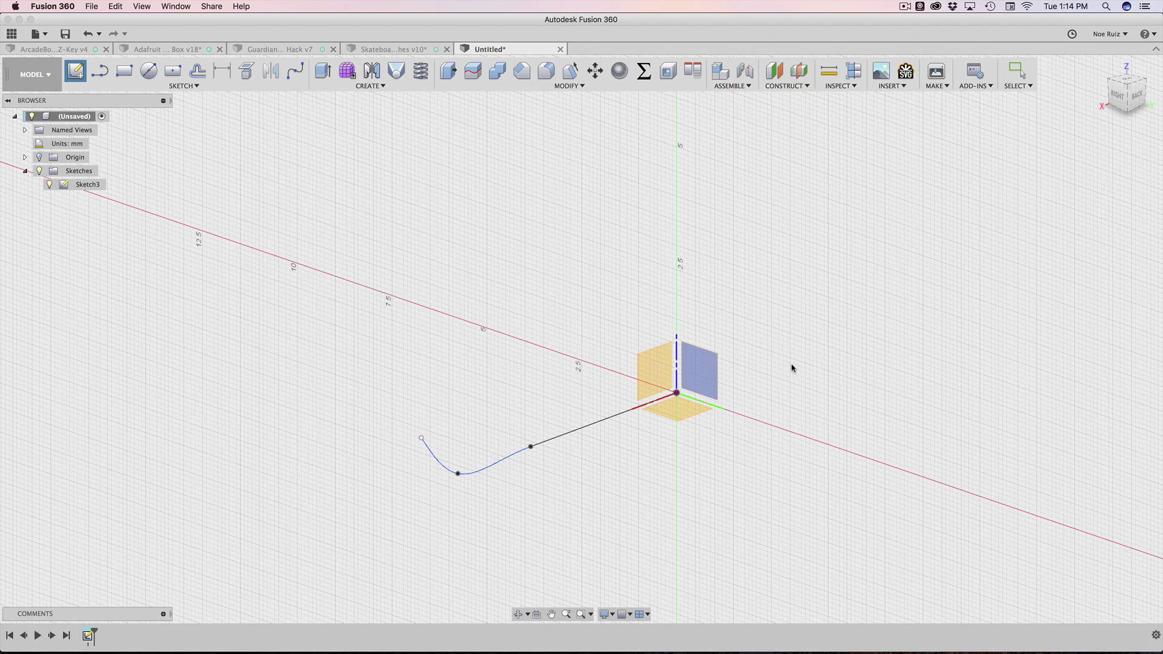
{"action": "left_click", "coordinate": [701, 364]}
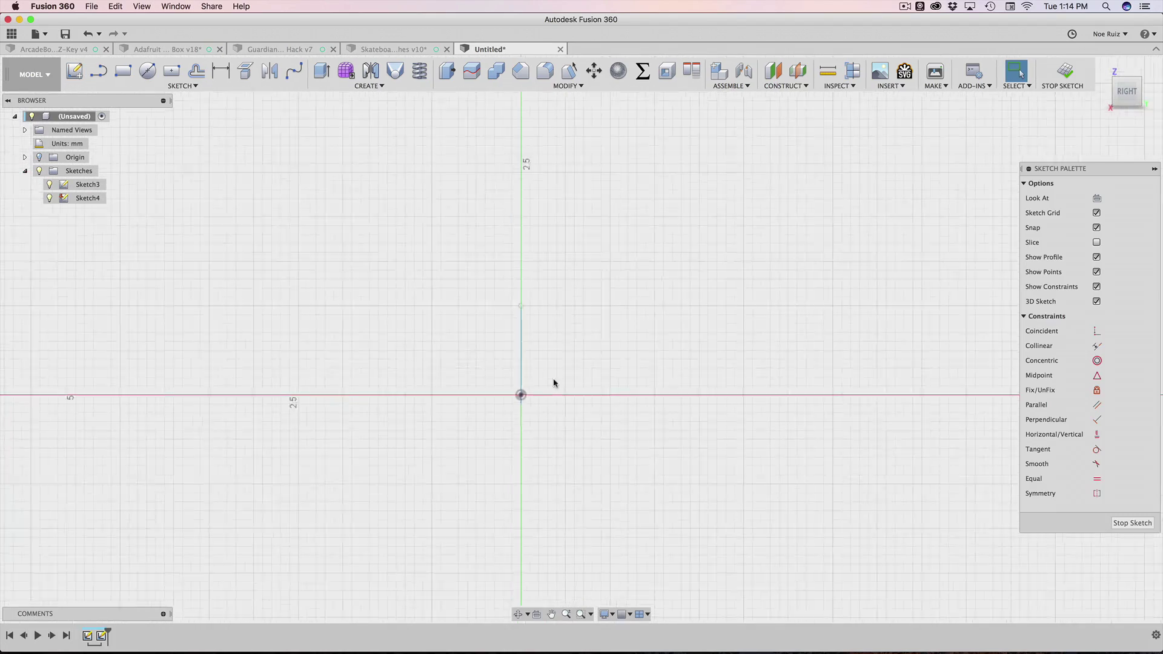
Draw a symmetric conic curve about 3 mm wide, 1 mm above the origin, with its vertex below on the vertical axis and rho 0.4
{"action": "scroll", "coordinate": [513, 376], "scroll_direction": "down", "scroll_amount": 1}
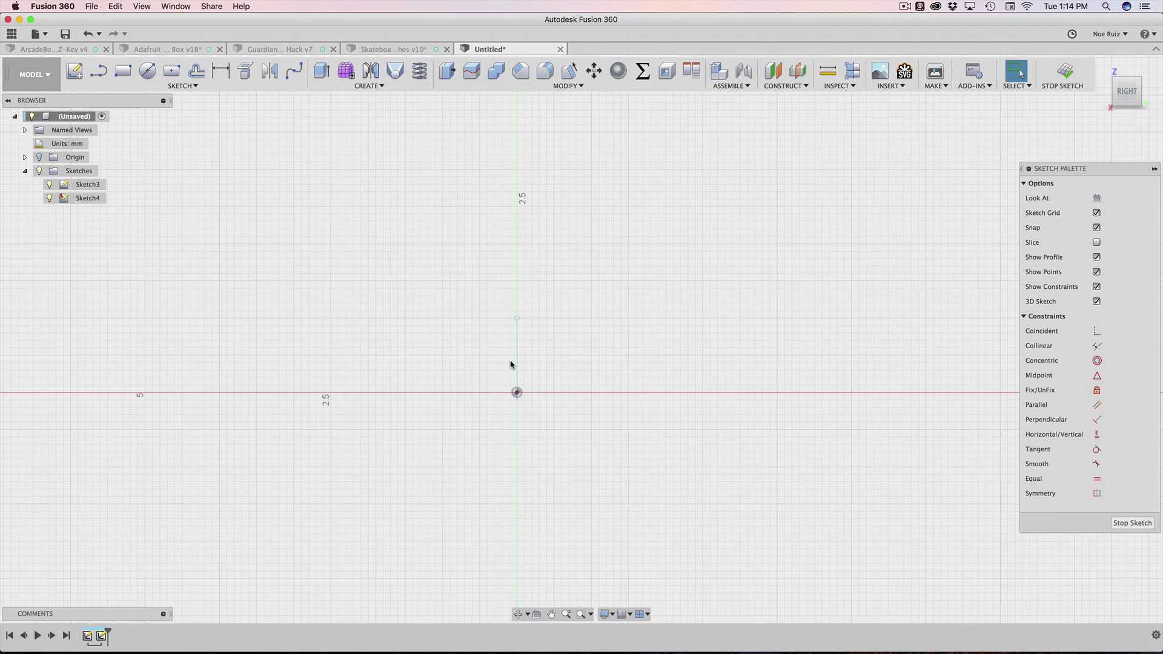
{"action": "scroll", "coordinate": [510, 364], "scroll_direction": "down", "scroll_amount": 1}
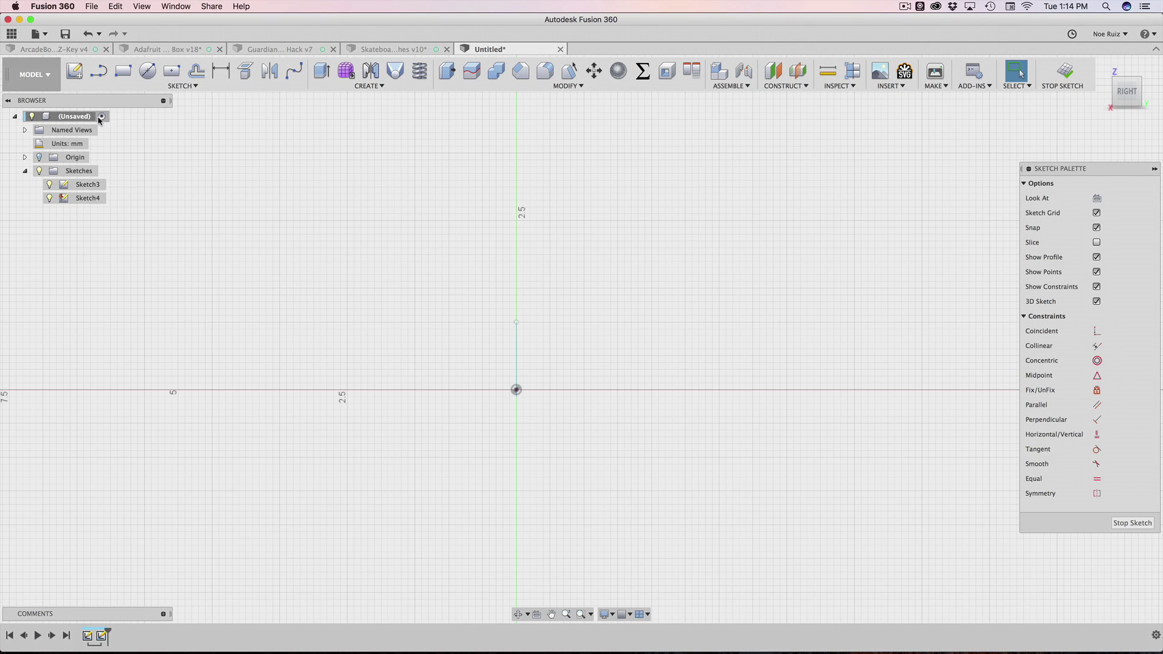
{"action": "left_click", "coordinate": [182, 86]}
{"action": "left_click", "coordinate": [98, 208]}
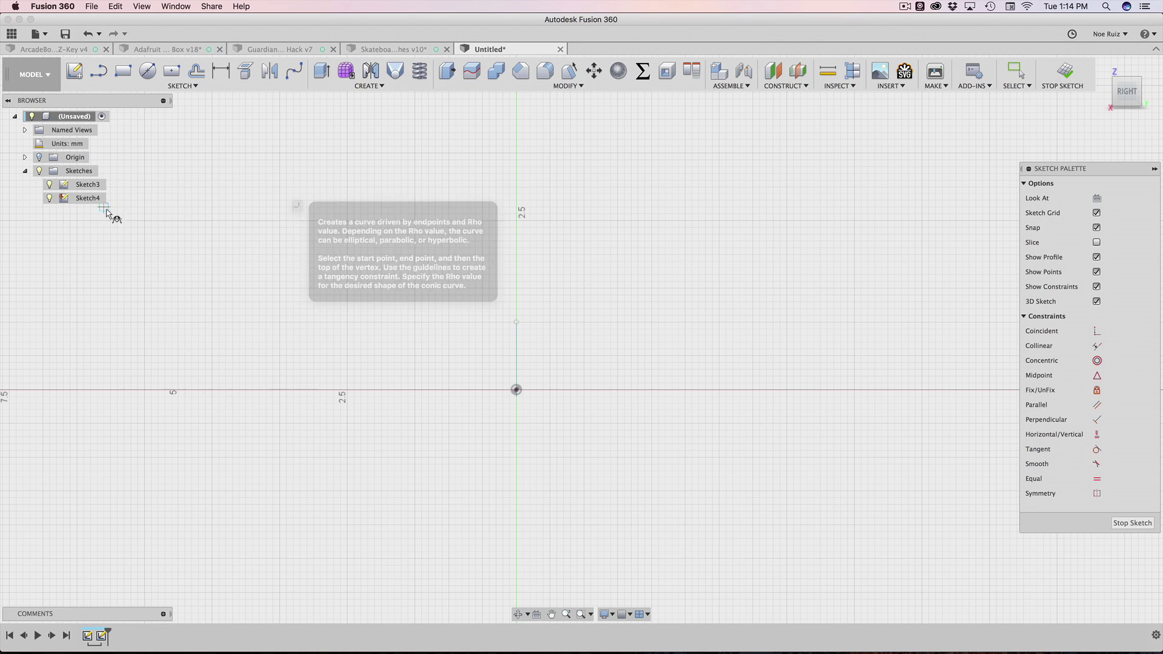
{"action": "scroll", "coordinate": [521, 323], "scroll_direction": "up", "scroll_amount": 5}
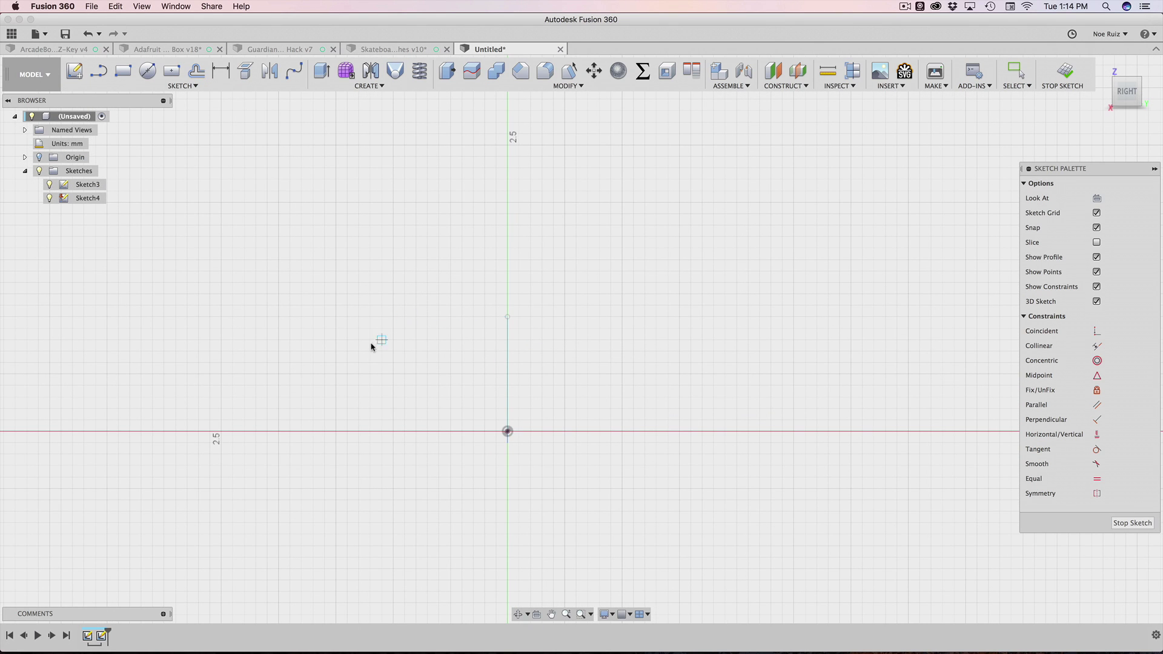
{"action": "left_click", "coordinate": [335, 317]}
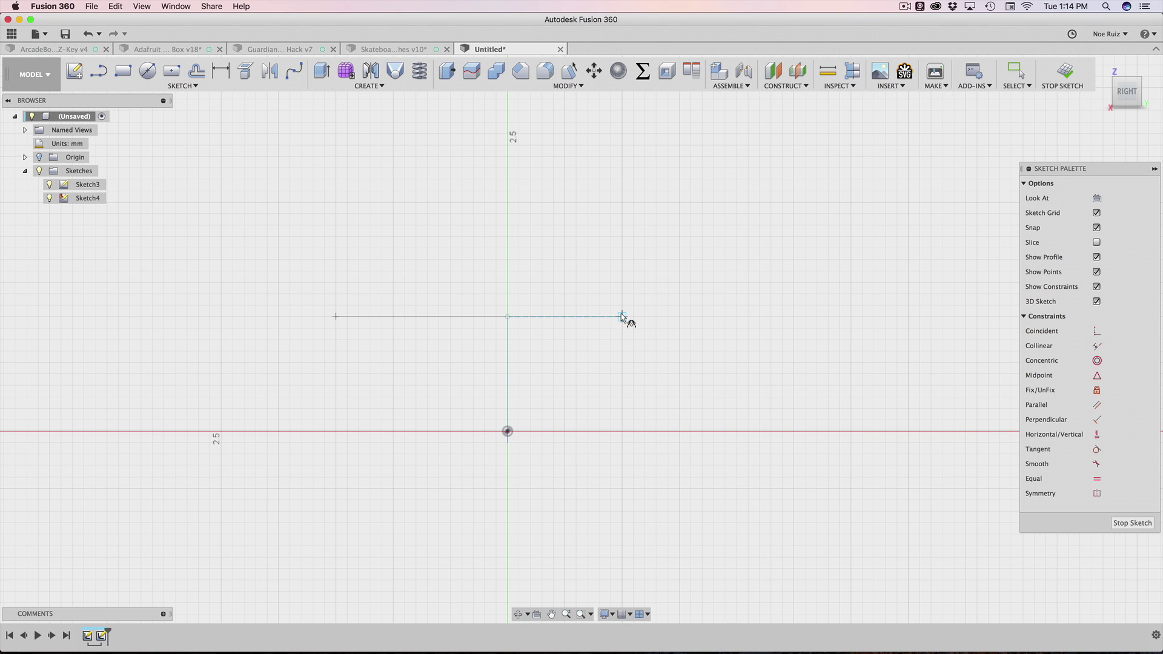
{"action": "left_click", "coordinate": [678, 316]}
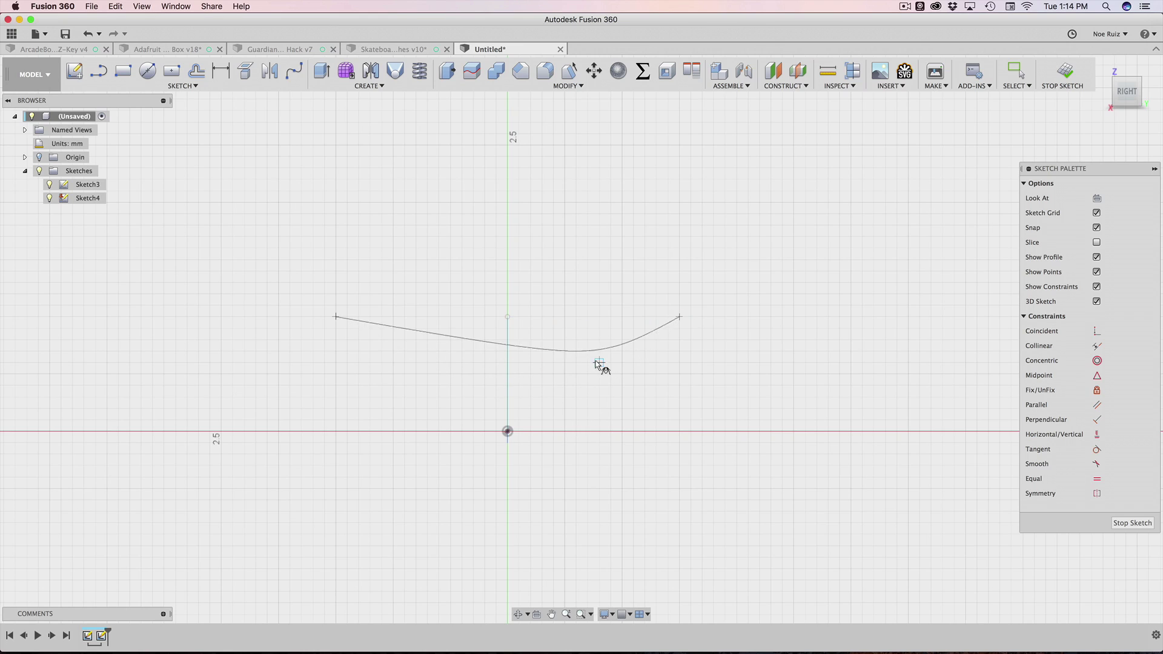
{"action": "left_click", "coordinate": [507, 385]}
{"action": "left_click_drag", "start_coordinate": [508, 360], "coordinate": [512, 329]}
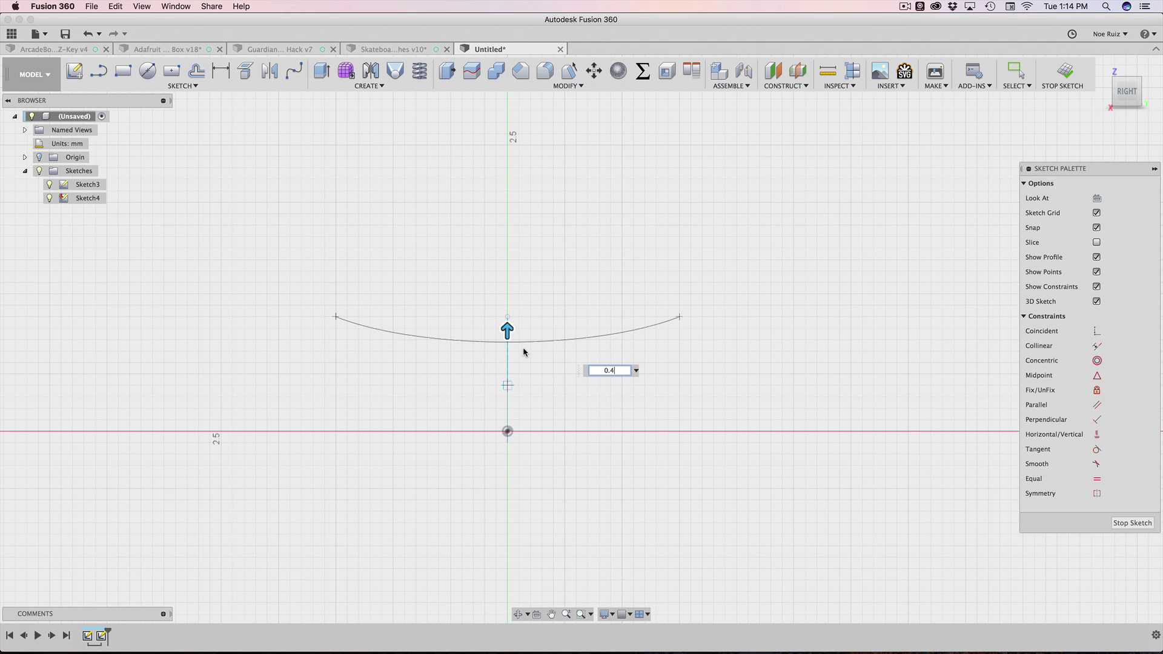
{"action": "key", "text": "Return"}
Move the conic curve -0.76 mm in Y distance so its lowest point sits at the origin
{"action": "scroll", "coordinate": [518, 366], "scroll_direction": "up", "scroll_amount": 3}
{"action": "scroll", "coordinate": [514, 372], "scroll_direction": "down", "scroll_amount": 2}
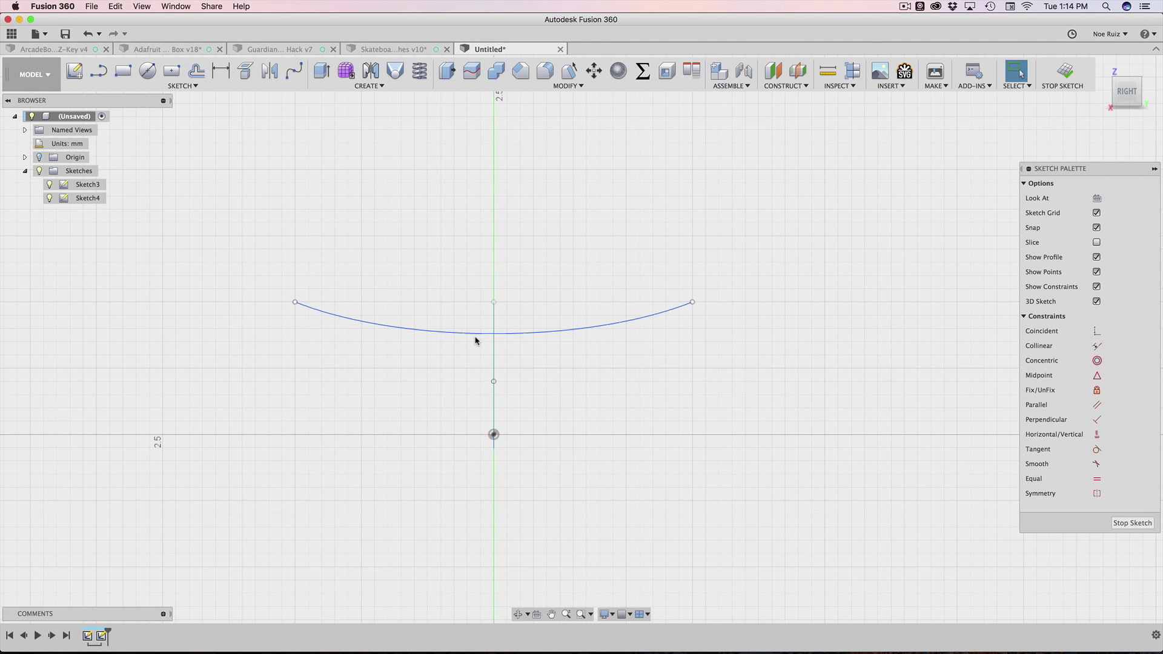
{"action": "scroll", "coordinate": [475, 337], "scroll_direction": "up", "scroll_amount": 3}
{"action": "scroll", "coordinate": [434, 316], "scroll_direction": "down", "scroll_amount": 2}
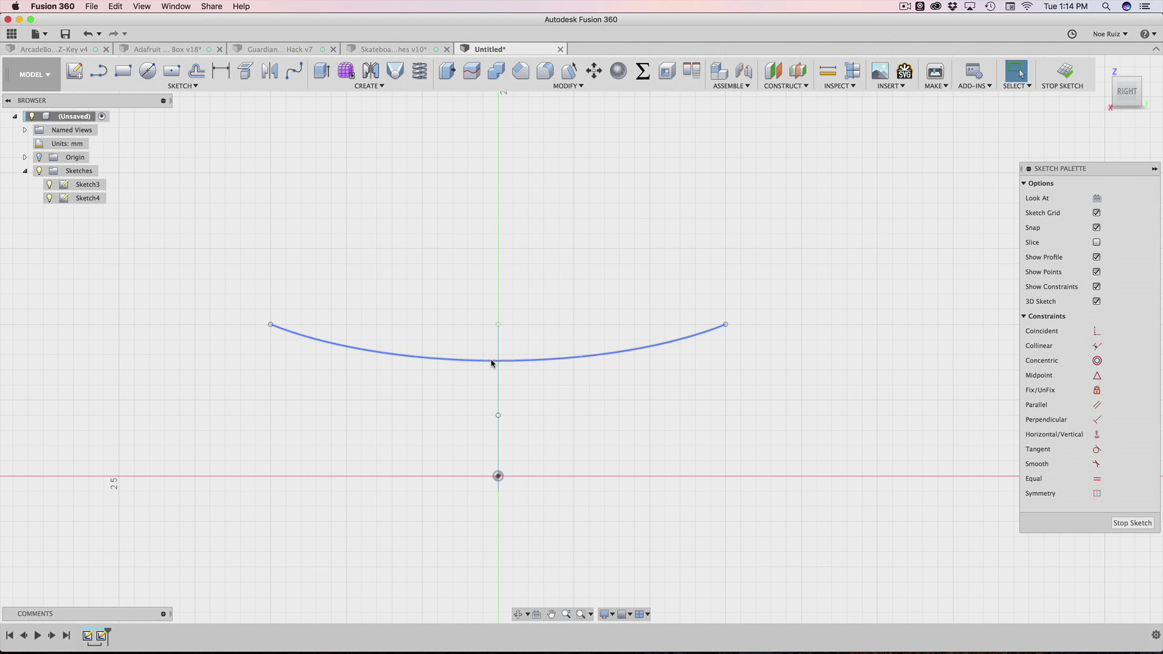
{"action": "scroll", "coordinate": [498, 478], "scroll_direction": "up", "scroll_amount": 3}
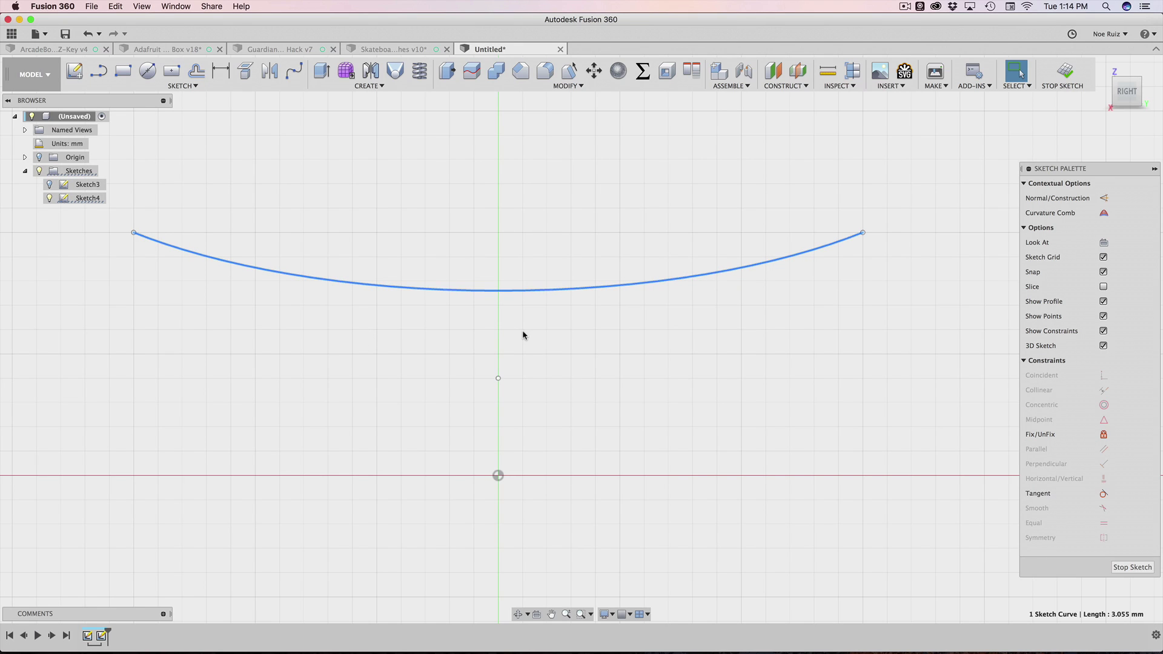
{"action": "key", "text": "m"}
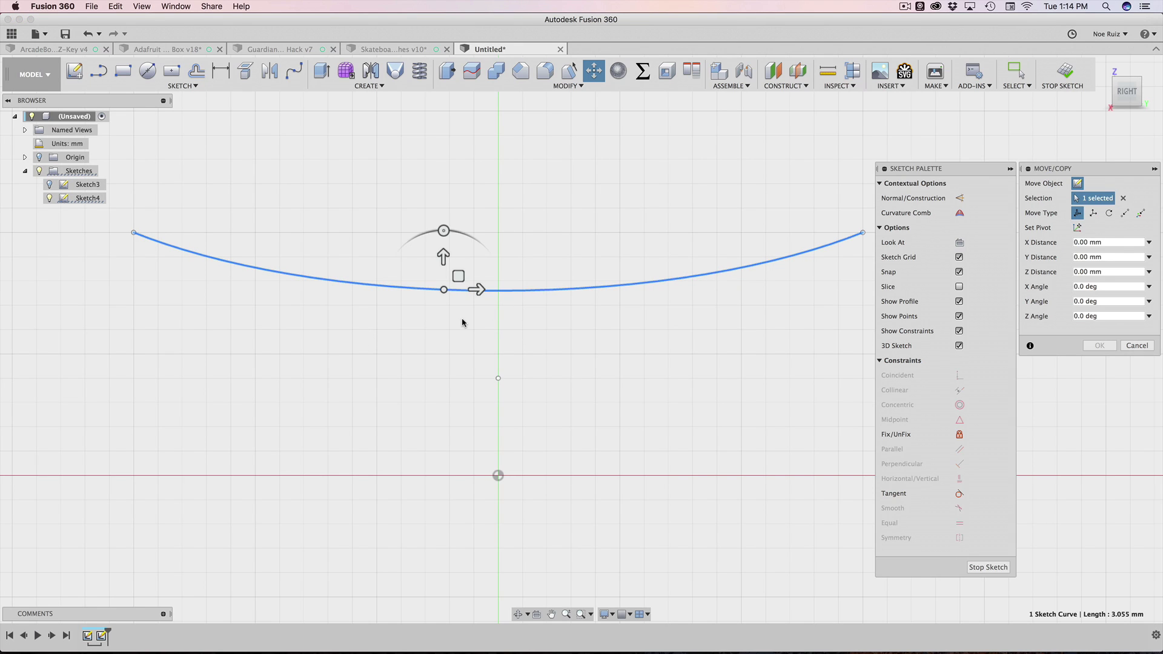
{"action": "scroll", "coordinate": [438, 247], "scroll_direction": "up", "scroll_amount": 3}
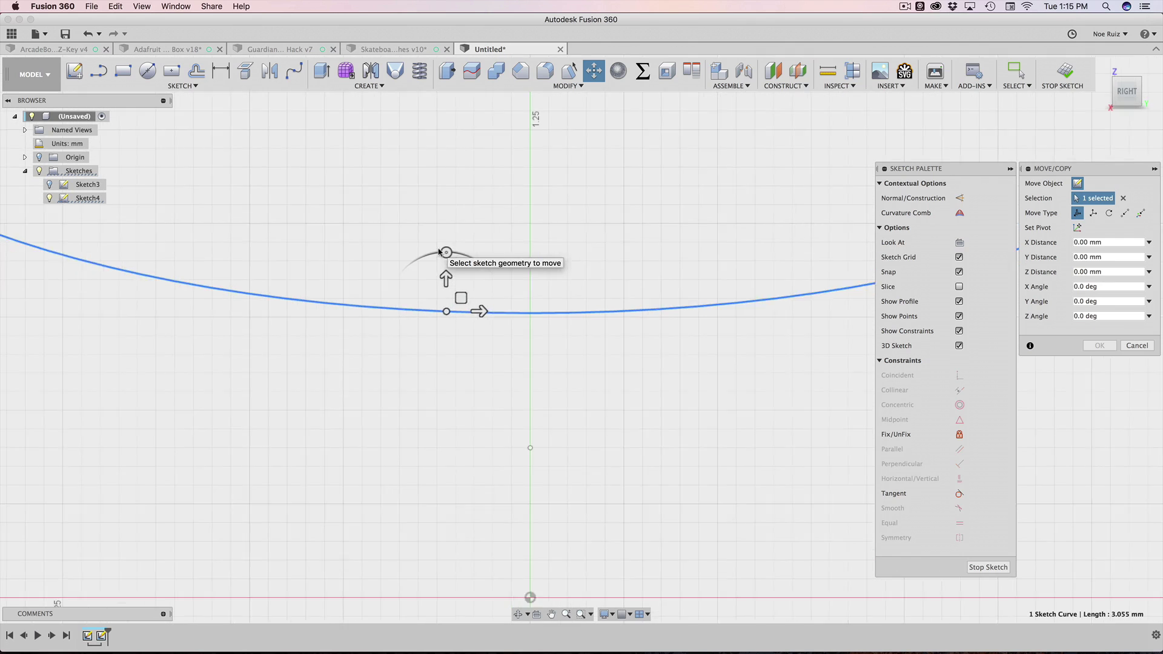
{"action": "scroll", "coordinate": [439, 247], "scroll_direction": "down", "scroll_amount": 4}
{"action": "left_click_drag", "start_coordinate": [443, 249], "coordinate": [411, 448]}
{"action": "scroll", "coordinate": [458, 397], "scroll_direction": "up", "scroll_amount": 4}
{"action": "scroll", "coordinate": [532, 466], "scroll_direction": "down", "scroll_amount": 4}
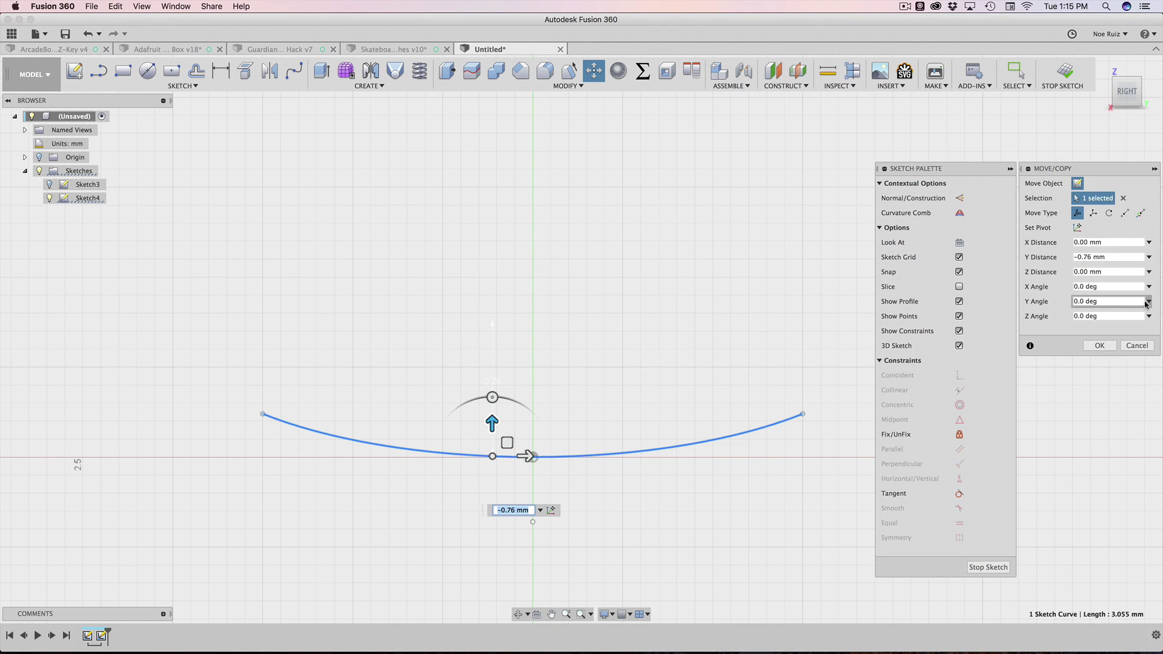
{"action": "left_click", "coordinate": [1099, 345]}
Finish the cross-section sketch and make the side-profile sketch Sketch3 visible
{"action": "middle_click_drag", "start_coordinate": [361, 371], "coordinate": [337, 254]}
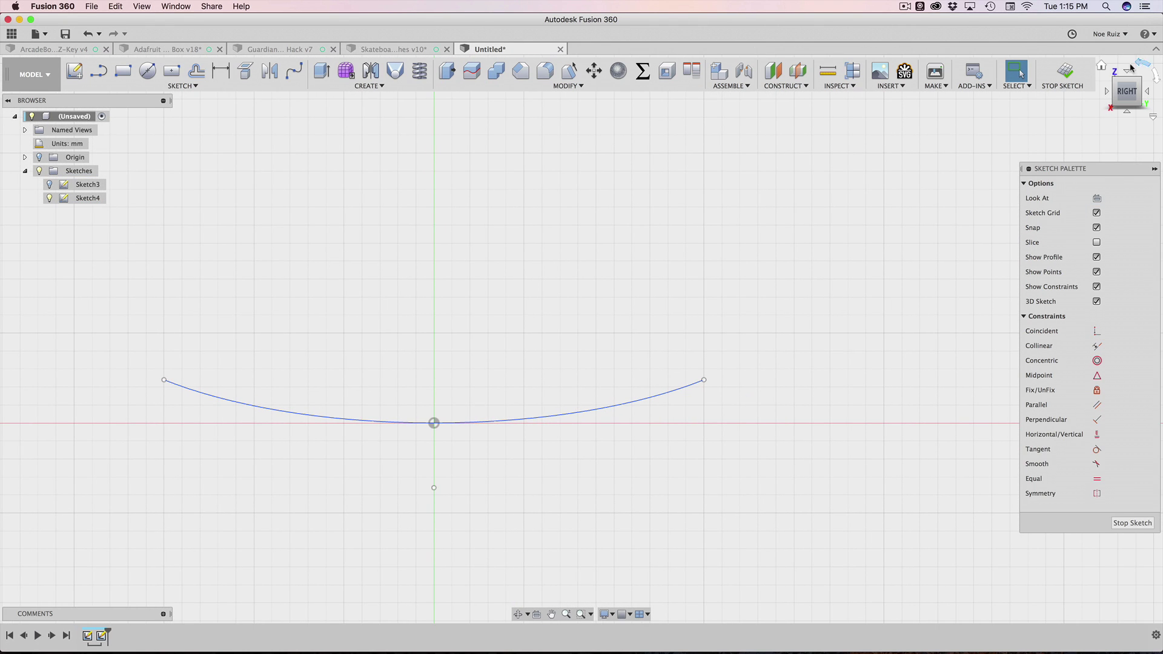
{"action": "left_click", "coordinate": [1063, 72]}
{"action": "middle_click_drag", "start_coordinate": [345, 384], "coordinate": [94, 231], "text": "shift"}
{"action": "left_click", "coordinate": [50, 184]}
View both sketch curves together in 3D and switch from the Model to the Patch workspace
{"action": "mouse_move", "coordinate": [407, 320]}
{"action": "middle_mouse_down", "text": "shift"}
{"action": "mouse_move", "coordinate": [379, 220]}
{"action": "mouse_move", "coordinate": [480, 331]}
{"action": "mouse_move", "coordinate": [506, 301]}
{"action": "mouse_move", "coordinate": [683, 272]}
{"action": "middle_mouse_up", "text": "shift"}
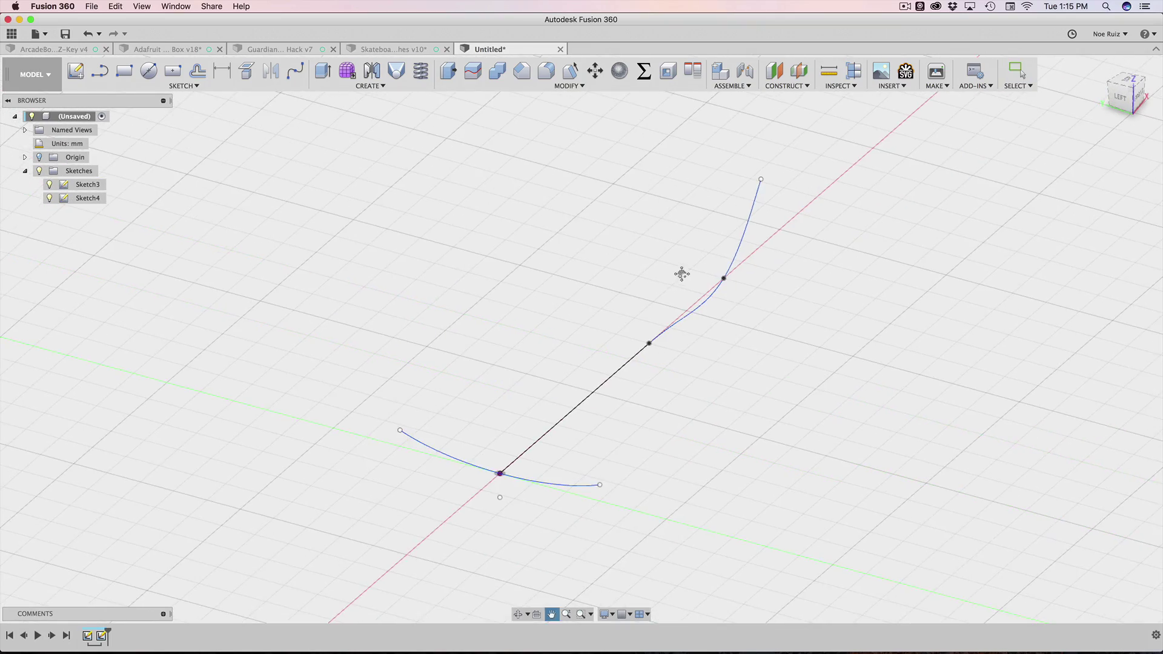
{"action": "mouse_move", "coordinate": [618, 298]}
{"action": "middle_mouse_down", "text": "shift"}
{"action": "mouse_move", "coordinate": [689, 257]}
{"action": "mouse_move", "coordinate": [514, 291]}
{"action": "mouse_move", "coordinate": [402, 277]}
{"action": "mouse_move", "coordinate": [612, 311]}
{"action": "mouse_move", "coordinate": [601, 301]}
{"action": "mouse_move", "coordinate": [553, 316]}
{"action": "mouse_move", "coordinate": [577, 291]}
{"action": "middle_mouse_up", "text": "shift"}
{"action": "scroll", "coordinate": [577, 291], "scroll_direction": "up", "scroll_amount": 3}
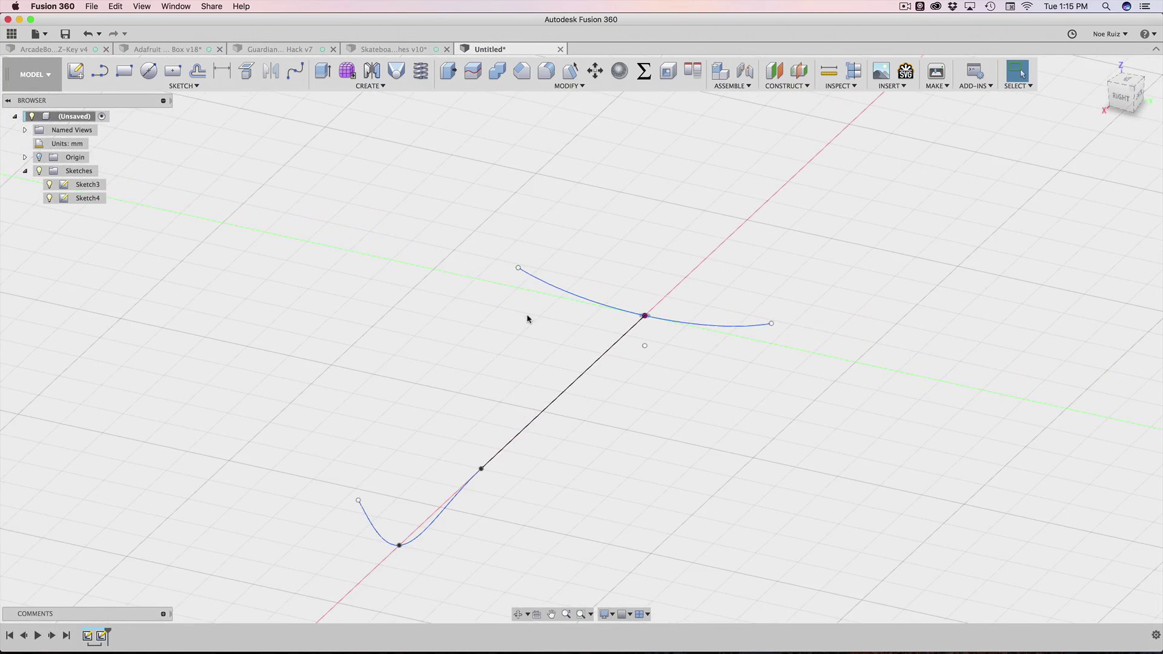
{"action": "scroll", "coordinate": [527, 319], "scroll_direction": "up", "scroll_amount": 2}
{"action": "scroll", "coordinate": [509, 329], "scroll_direction": "down", "scroll_amount": 2}
{"action": "mouse_move", "coordinate": [484, 364]}
{"action": "middle_mouse_down", "text": "shift"}
{"action": "mouse_move", "coordinate": [470, 316]}
{"action": "mouse_move", "coordinate": [589, 314]}
{"action": "mouse_move", "coordinate": [326, 404]}
{"action": "middle_mouse_up", "text": "shift"}
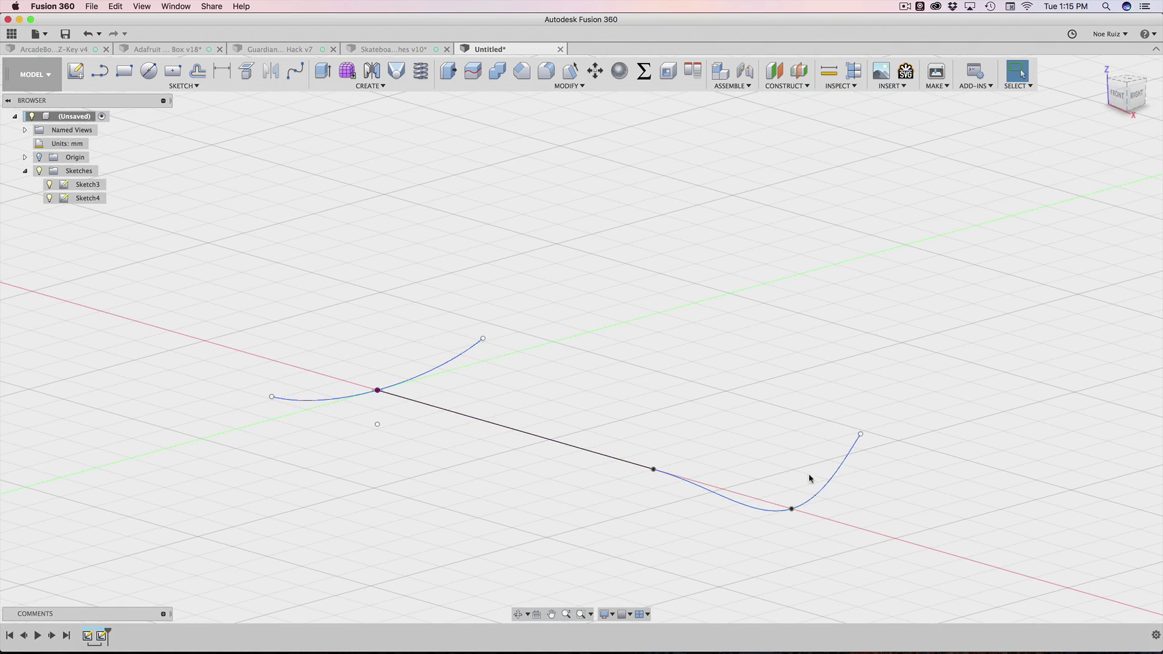
{"action": "left_click", "coordinate": [41, 77]}
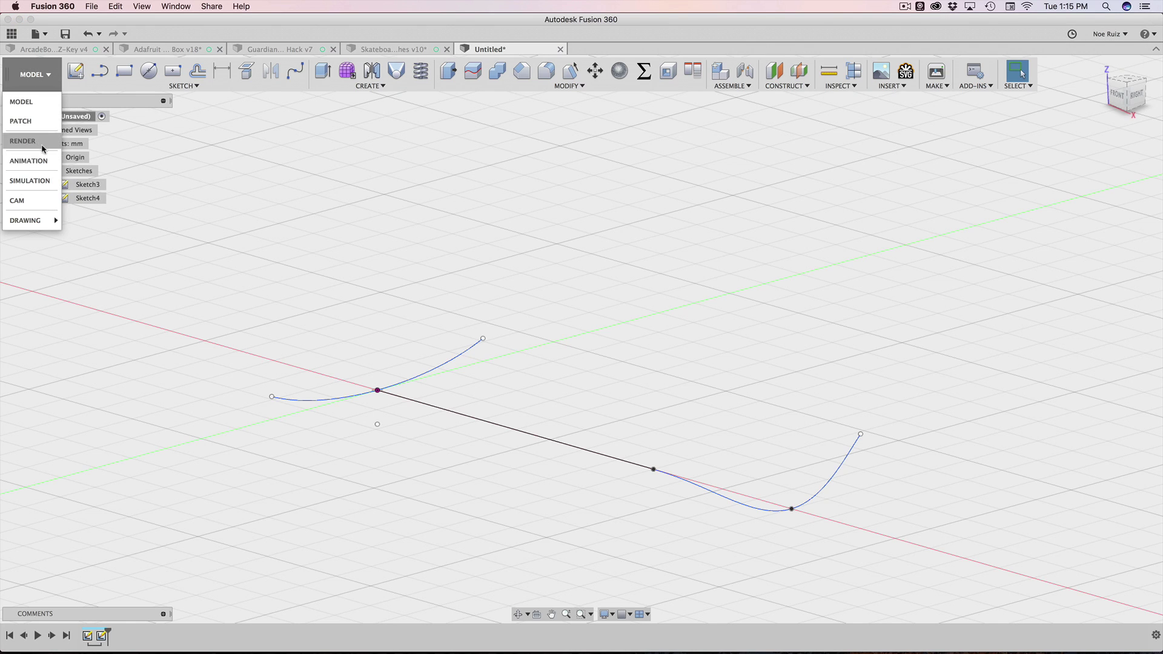
{"action": "left_click", "coordinate": [32, 126]}
{"action": "left_click", "coordinate": [34, 74]}
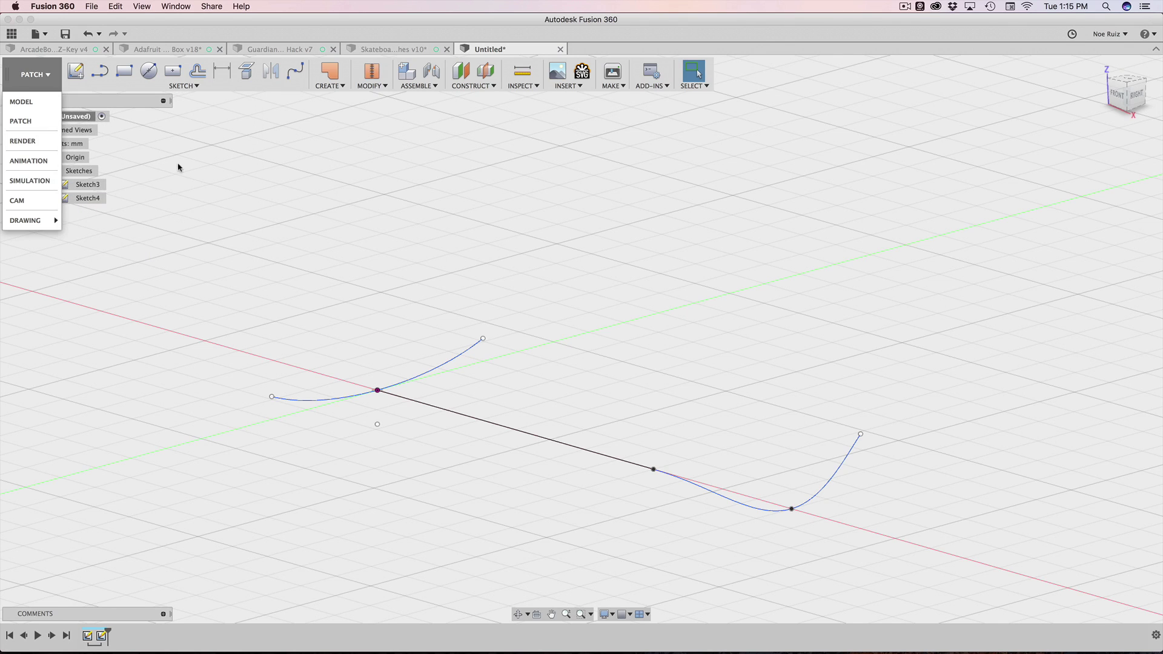
Sweep the conic cross-section curve along the chained side-profile path as a single-path surface
{"action": "left_click", "coordinate": [329, 73]}
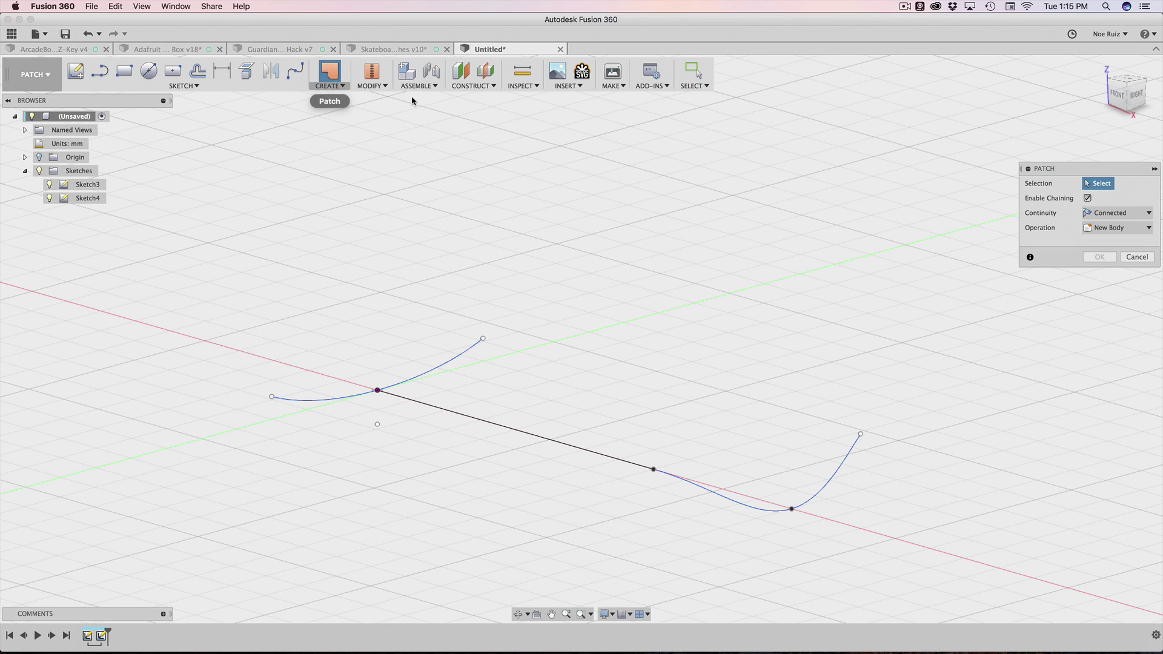
{"action": "key", "text": "Escape"}
{"action": "left_click", "coordinate": [330, 85]}
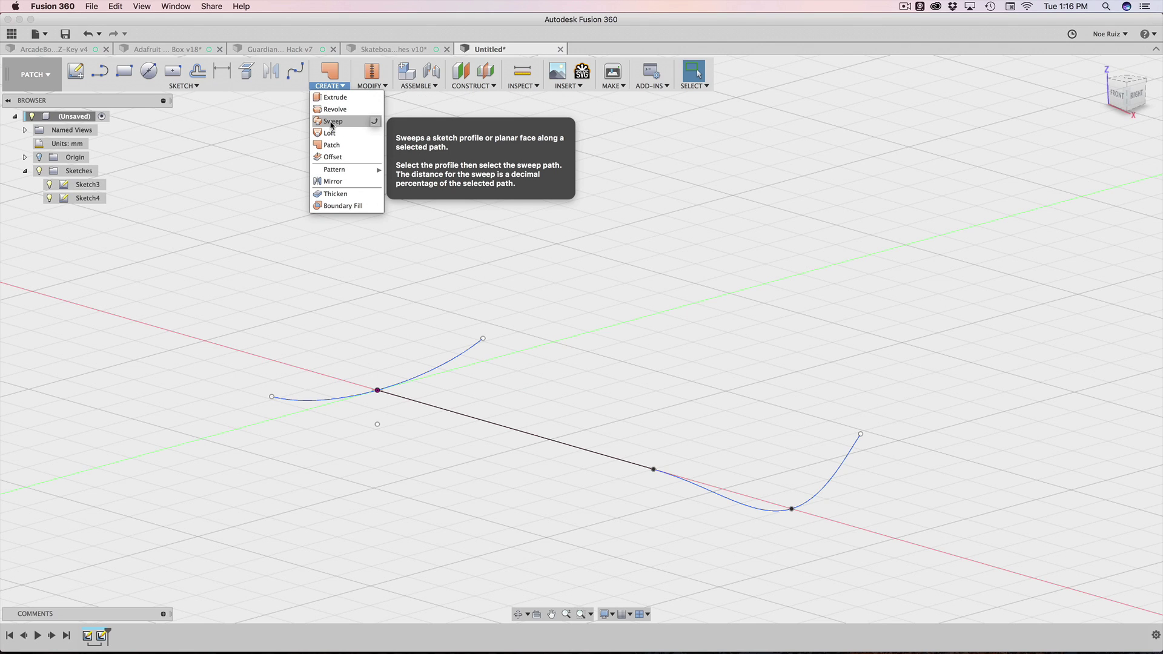
{"action": "left_click", "coordinate": [332, 122]}
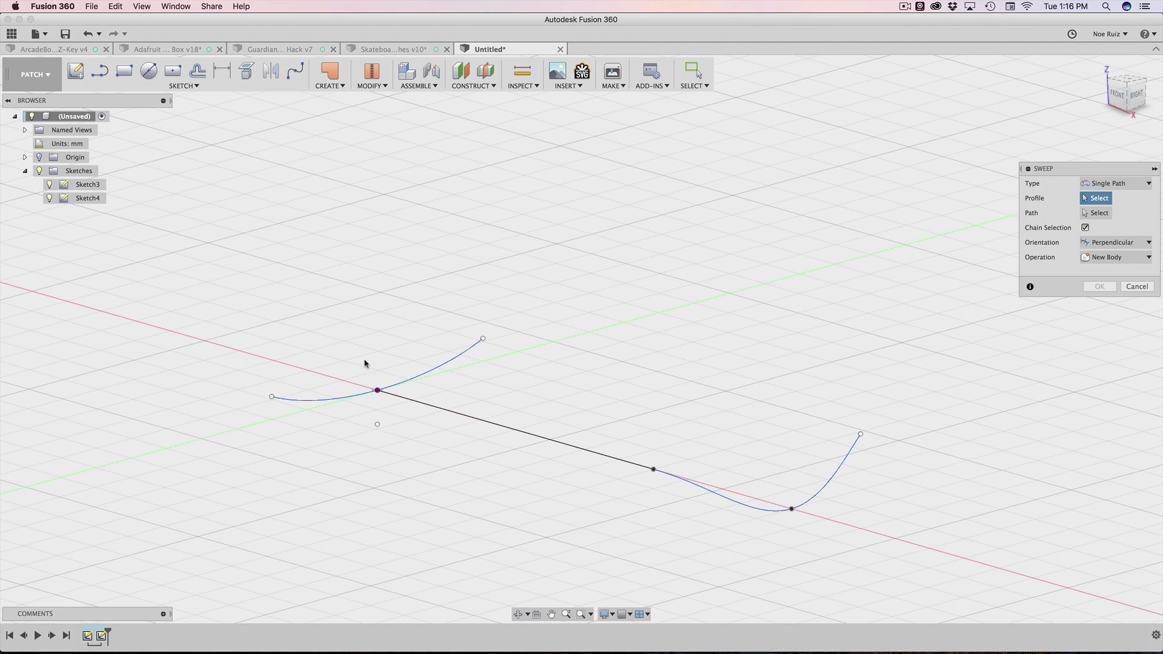
{"action": "mouse_move", "coordinate": [506, 290]}
{"action": "middle_mouse_down"}
{"action": "mouse_move", "coordinate": [483, 233]}
{"action": "mouse_move", "coordinate": [446, 222]}
{"action": "middle_mouse_up"}
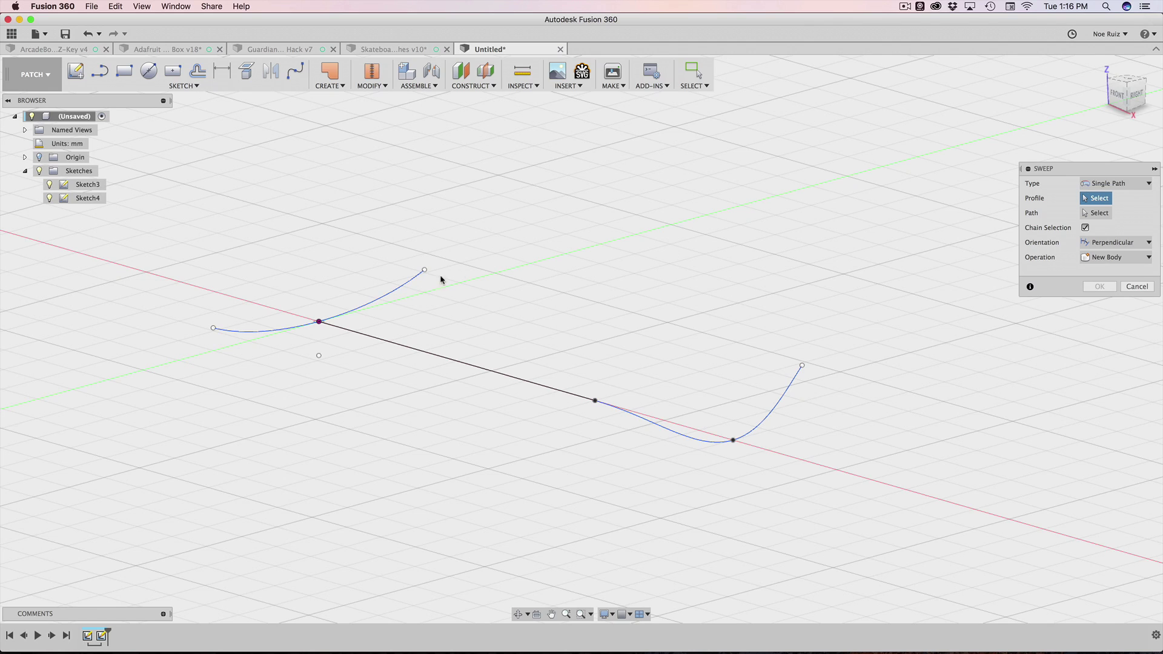
{"action": "left_click", "coordinate": [272, 332]}
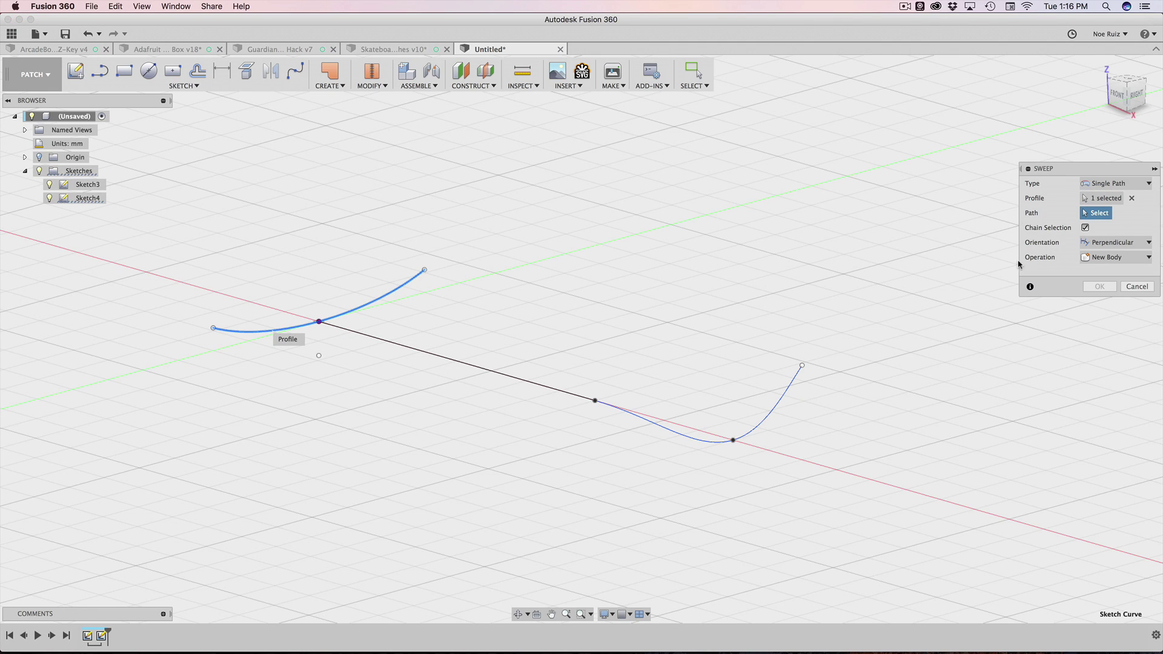
{"action": "left_click", "coordinate": [747, 430]}
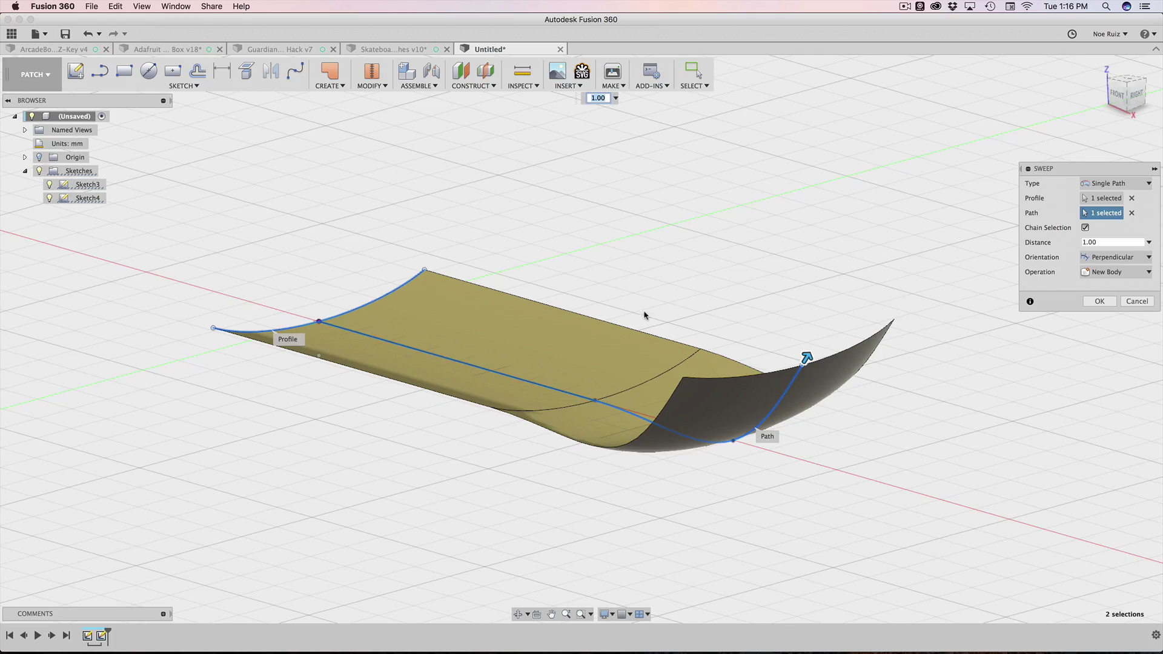
Complete the surface sweep at distance 1.00 with Perpendicular orientation as a new body
{"action": "middle_click_drag", "start_coordinate": [644, 315], "coordinate": [630, 261], "text": "shift"}
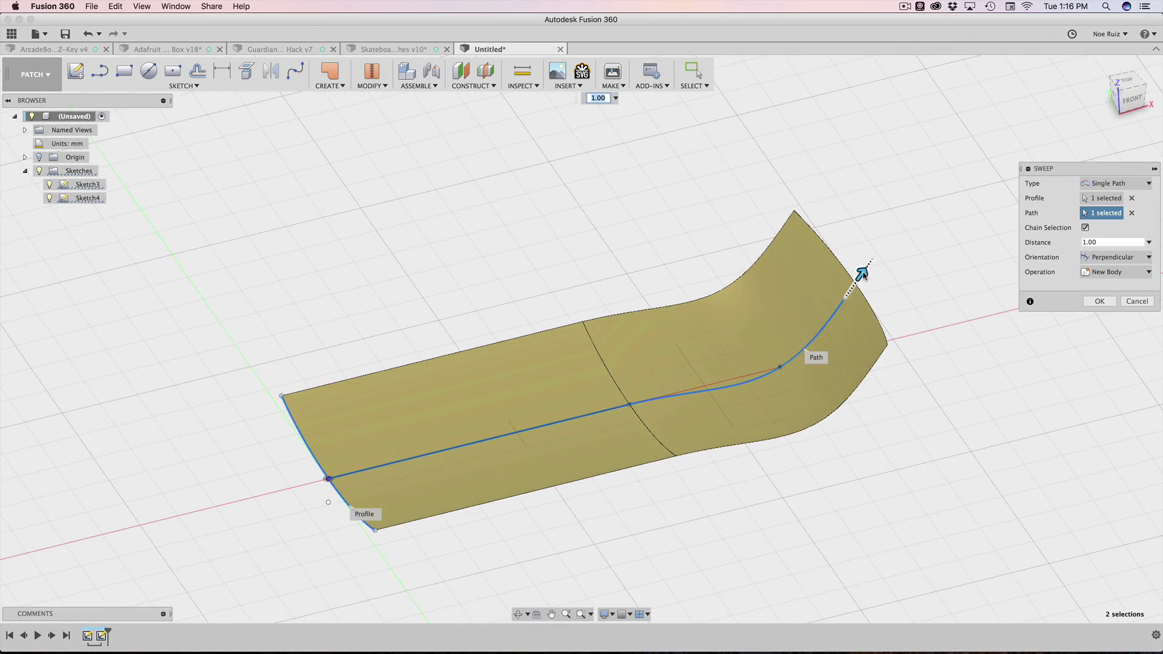
{"action": "left_click_drag", "start_coordinate": [862, 274], "coordinate": [919, 250]}
{"action": "middle_click_drag", "start_coordinate": [884, 439], "coordinate": [715, 464], "text": "shift"}
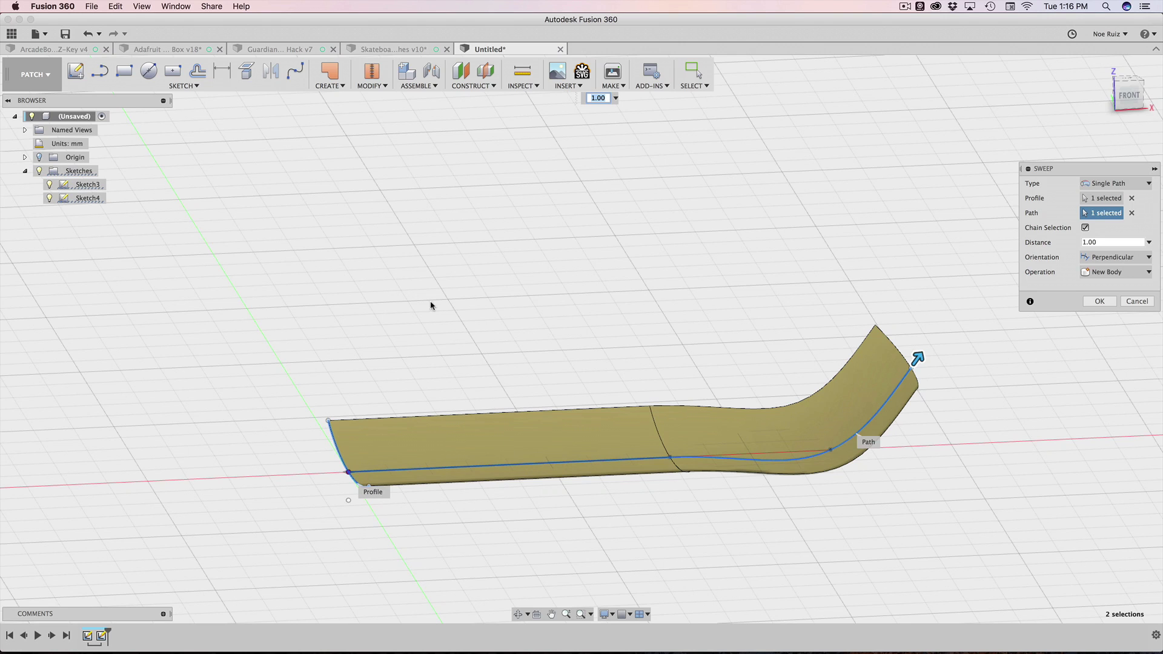
{"action": "middle_click_drag", "start_coordinate": [431, 306], "coordinate": [606, 318], "text": "shift"}
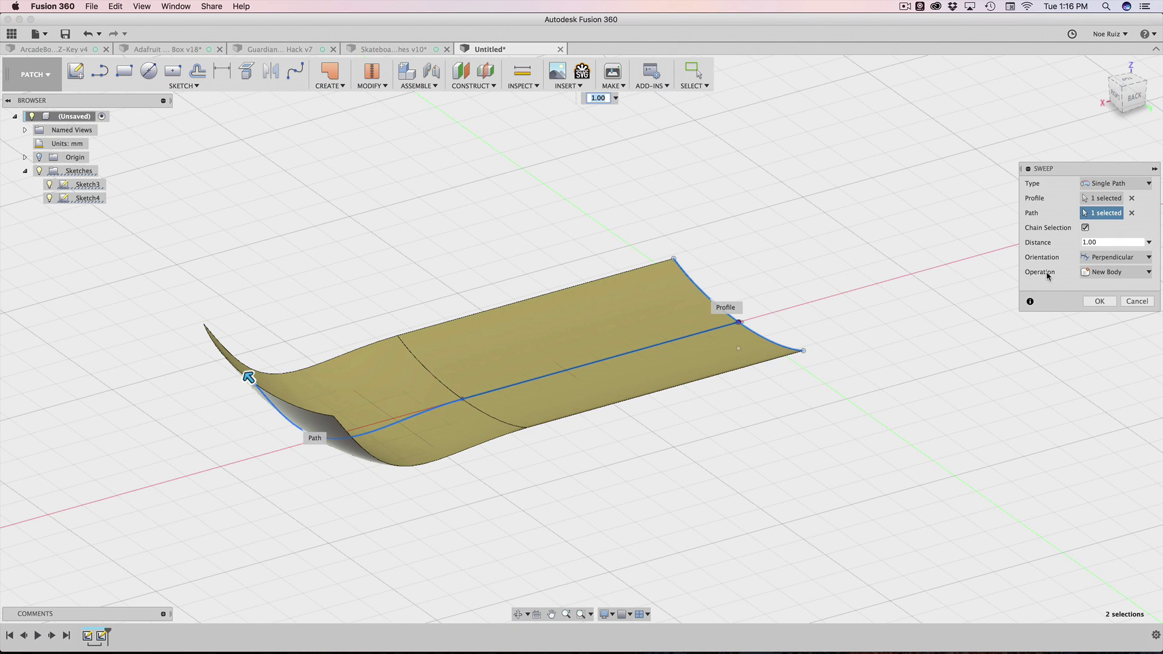
{"action": "left_click", "coordinate": [1110, 259]}
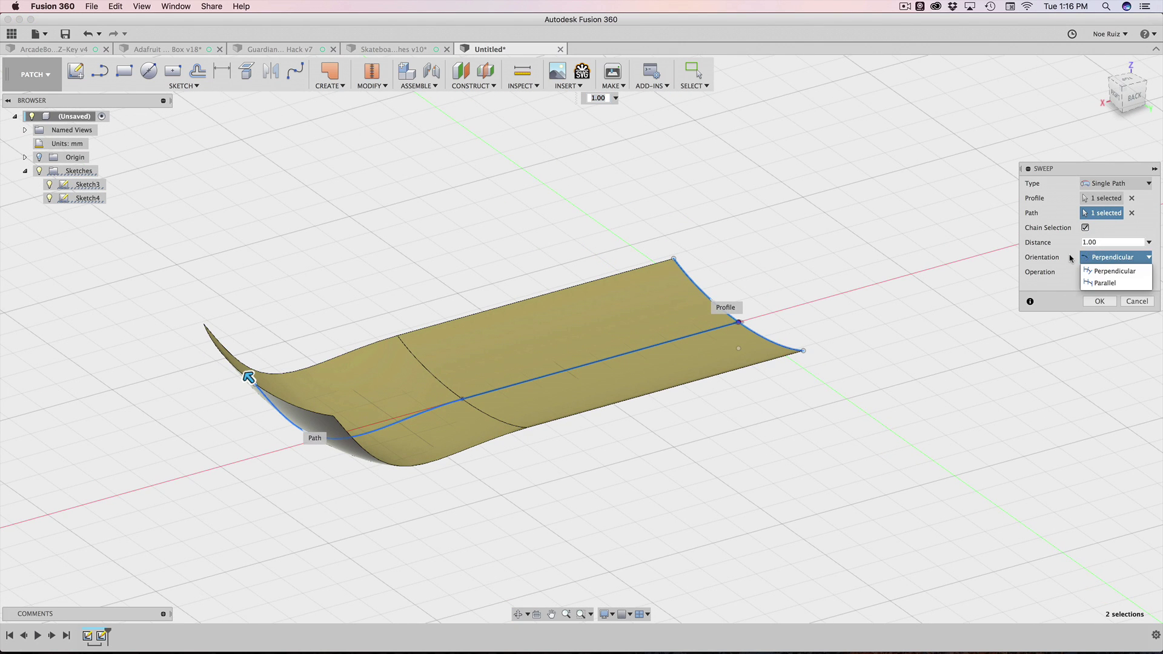
{"action": "left_click", "coordinate": [1105, 271]}
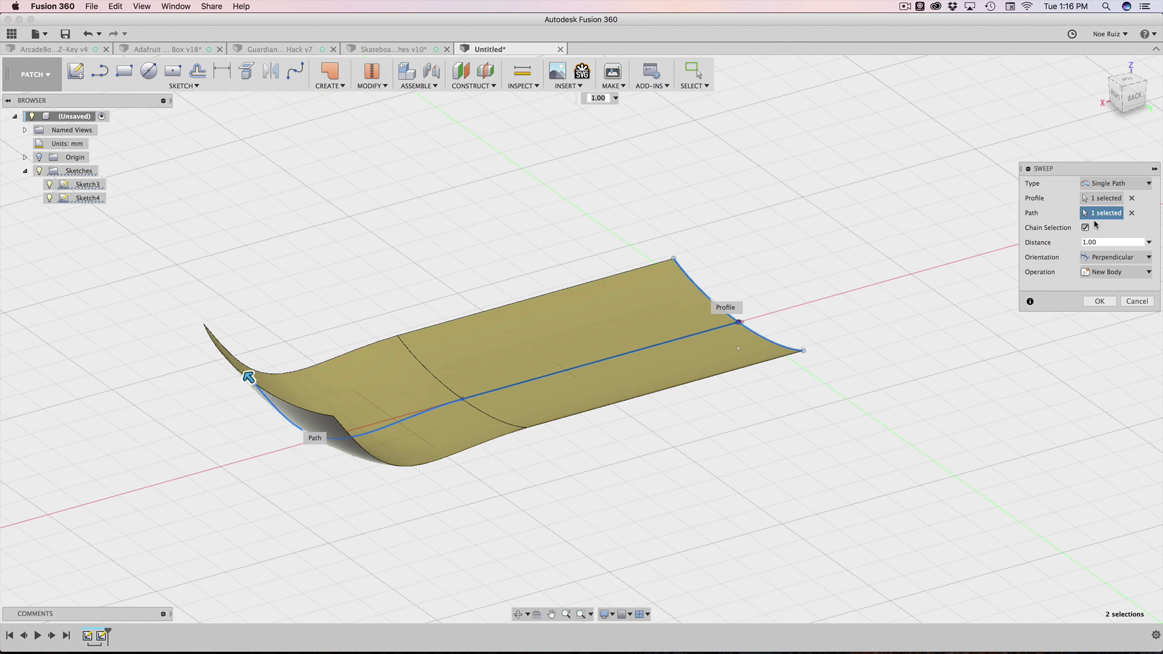
{"action": "left_click", "coordinate": [1098, 301]}
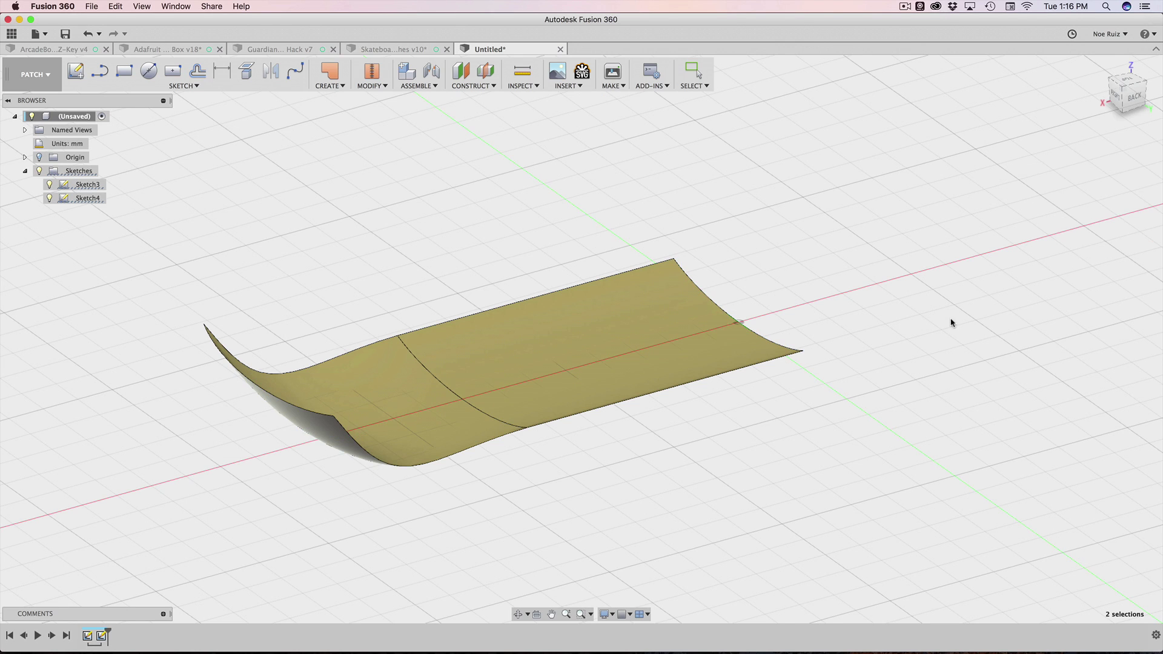
Examine the swept surface body from several angles, checking the flat section and the upturned end
{"action": "middle_click_drag", "start_coordinate": [729, 496], "coordinate": [3, 143], "text": "shift"}
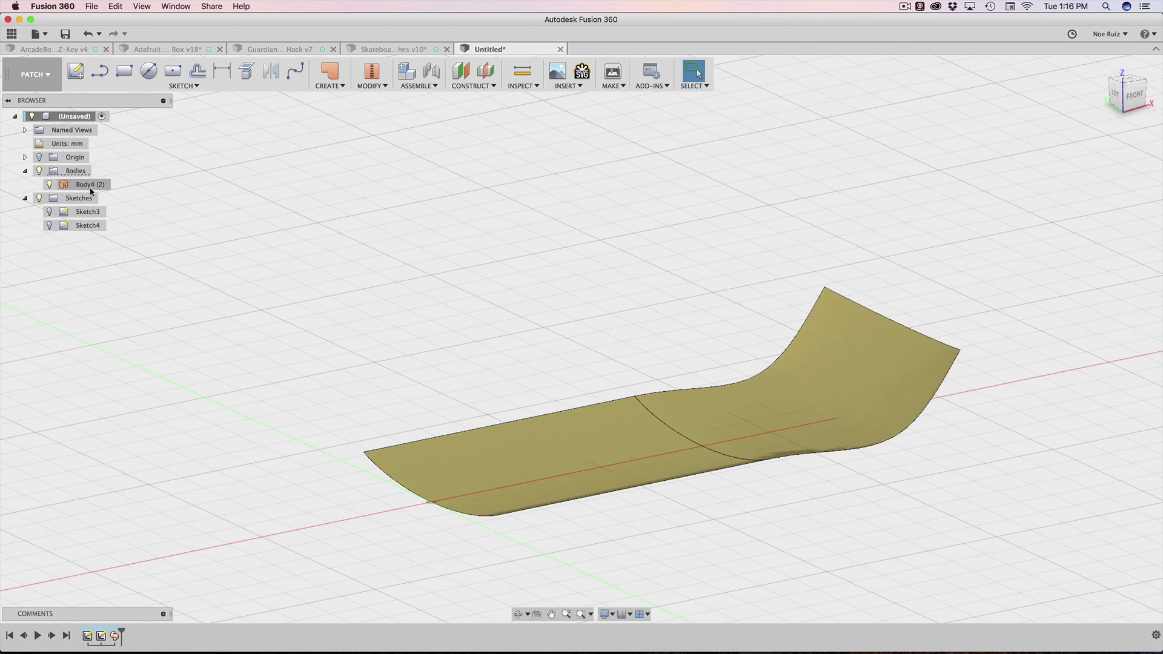
{"action": "left_click", "coordinate": [70, 185]}
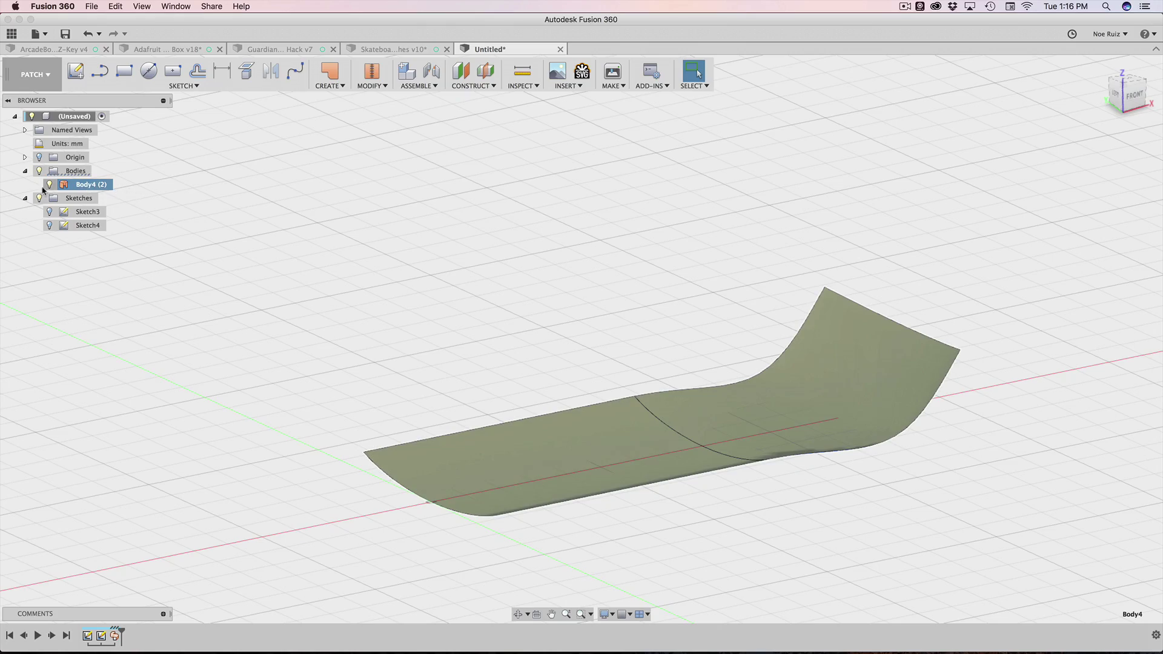
{"action": "left_click", "coordinate": [524, 319]}
{"action": "middle_click_drag", "start_coordinate": [524, 318], "coordinate": [303, 290], "text": "shift"}
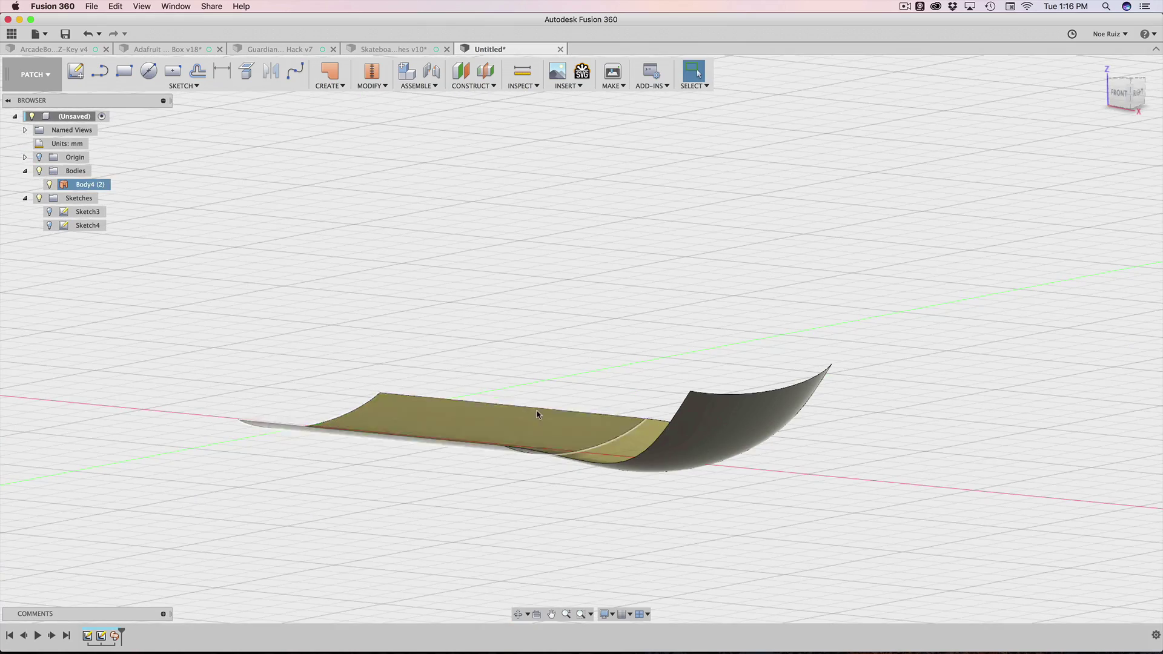
{"action": "middle_click_drag", "start_coordinate": [597, 392], "coordinate": [577, 367]}
{"action": "middle_click_drag", "start_coordinate": [618, 298], "coordinate": [597, 316], "text": "shift"}
{"action": "middle_click_drag", "start_coordinate": [773, 394], "coordinate": [656, 347]}
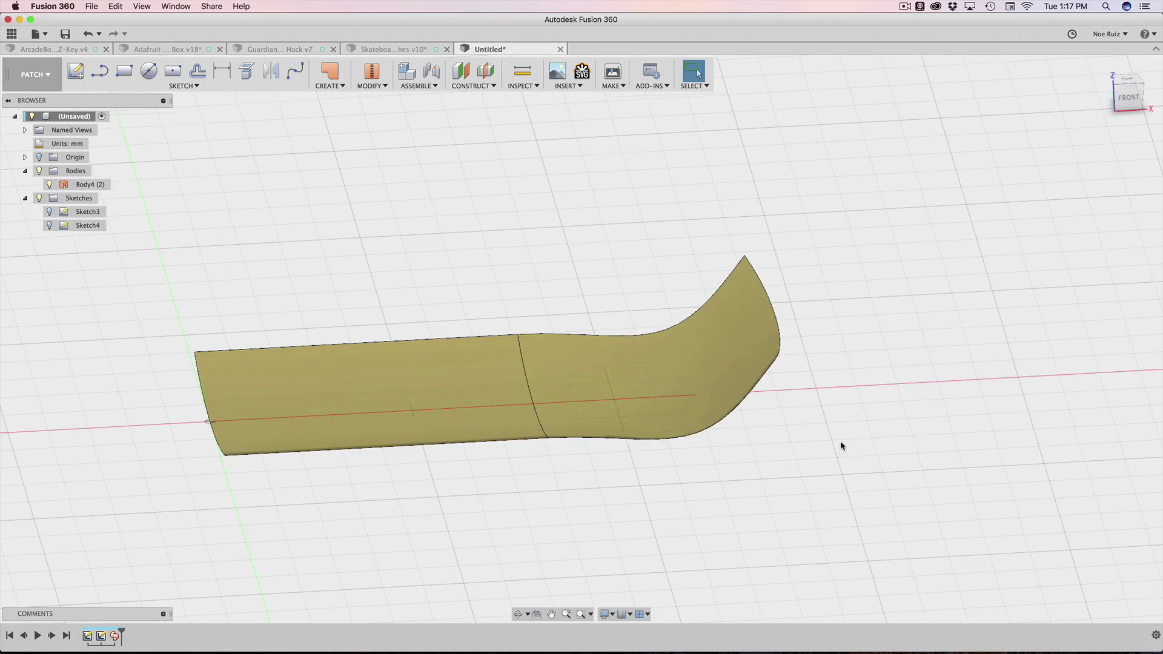
{"action": "middle_click_drag", "start_coordinate": [841, 444], "coordinate": [495, 346], "text": "shift"}
{"action": "middle_click_drag", "start_coordinate": [628, 283], "coordinate": [631, 350]}
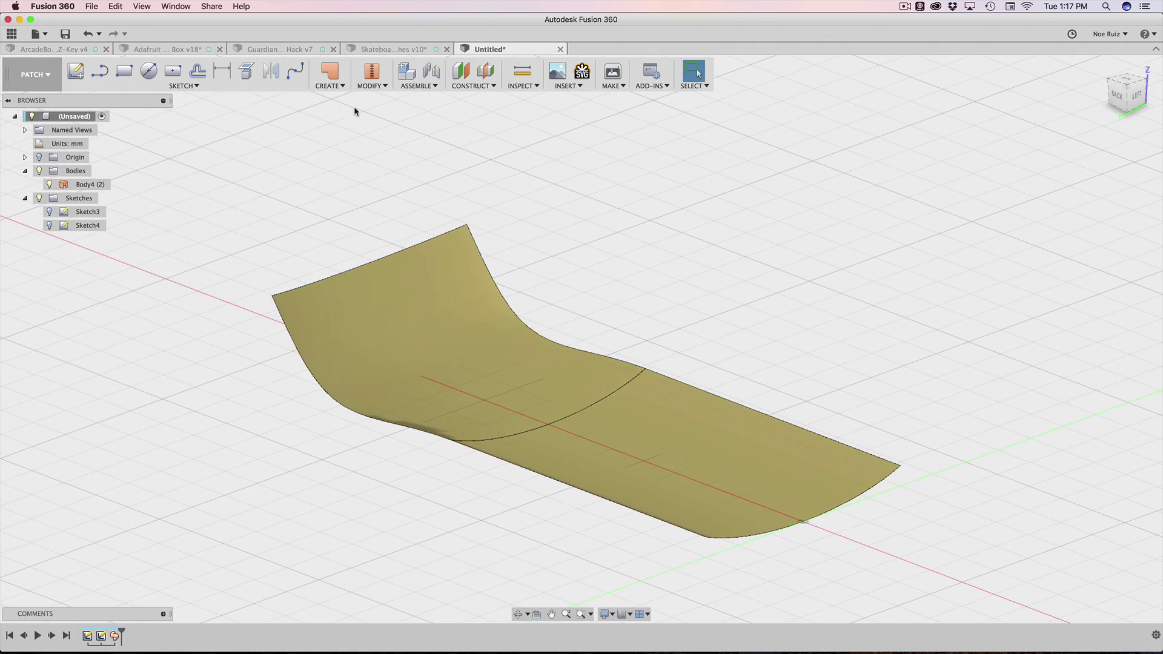
{"action": "middle_click_drag", "start_coordinate": [260, 330], "coordinate": [339, 339], "text": "shift"}
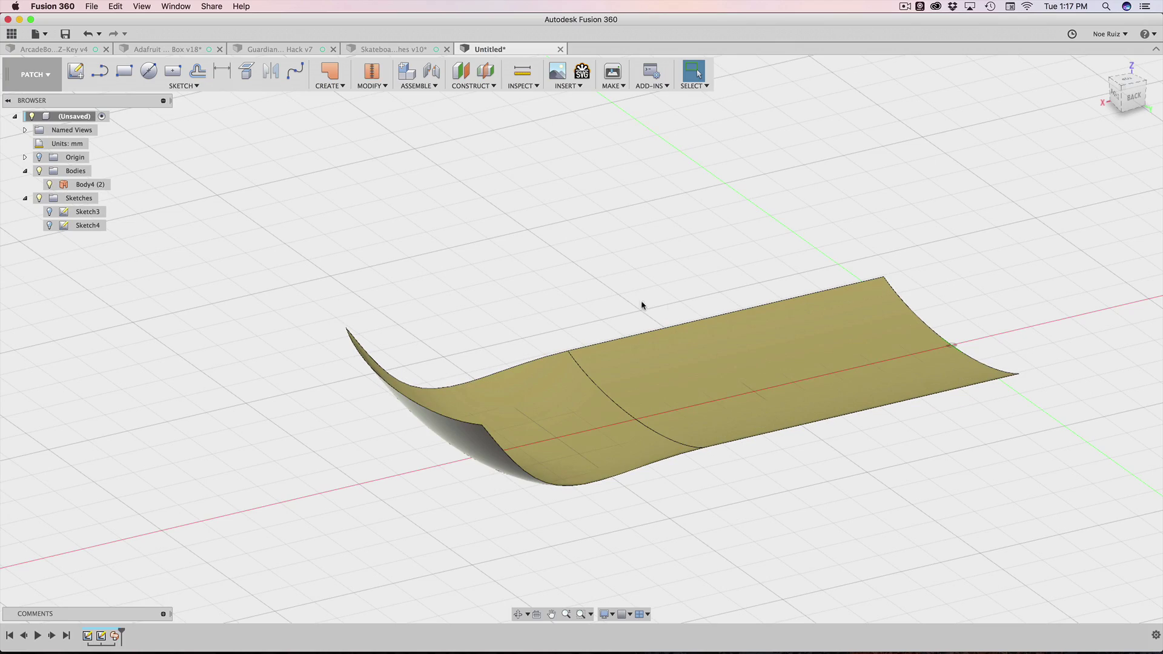
{"action": "middle_click_drag", "start_coordinate": [642, 305], "coordinate": [649, 215], "text": "shift"}
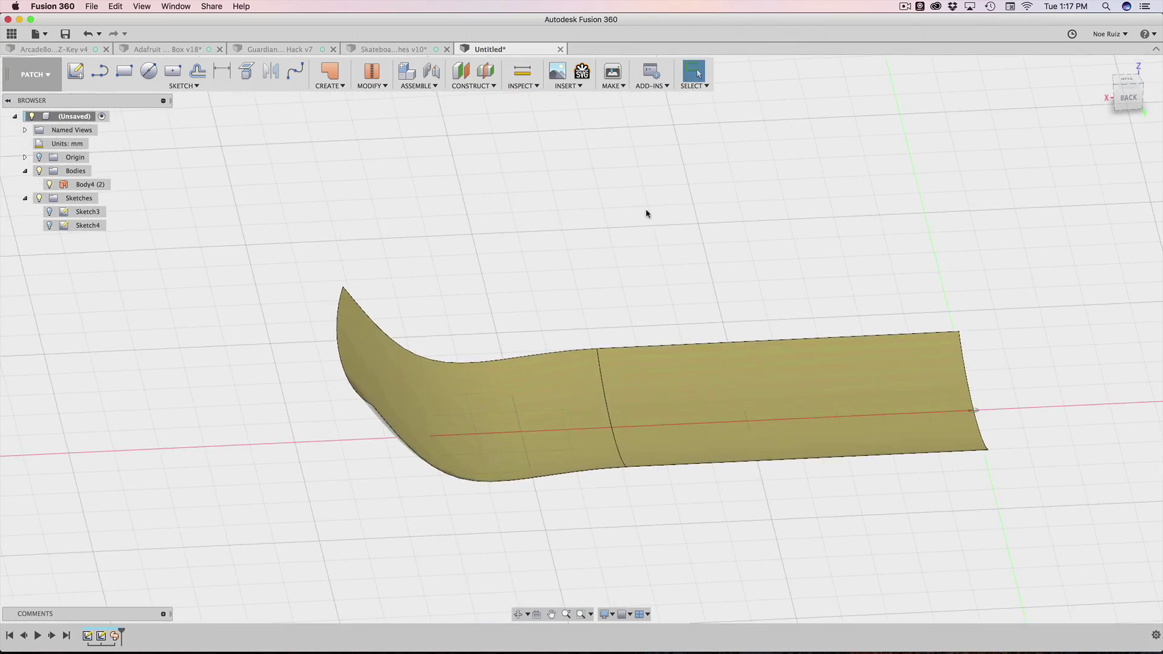
Start a Thicken on the whole chained deck surface with Symmetric direction and New Body operation
{"action": "left_click", "coordinate": [333, 86]}
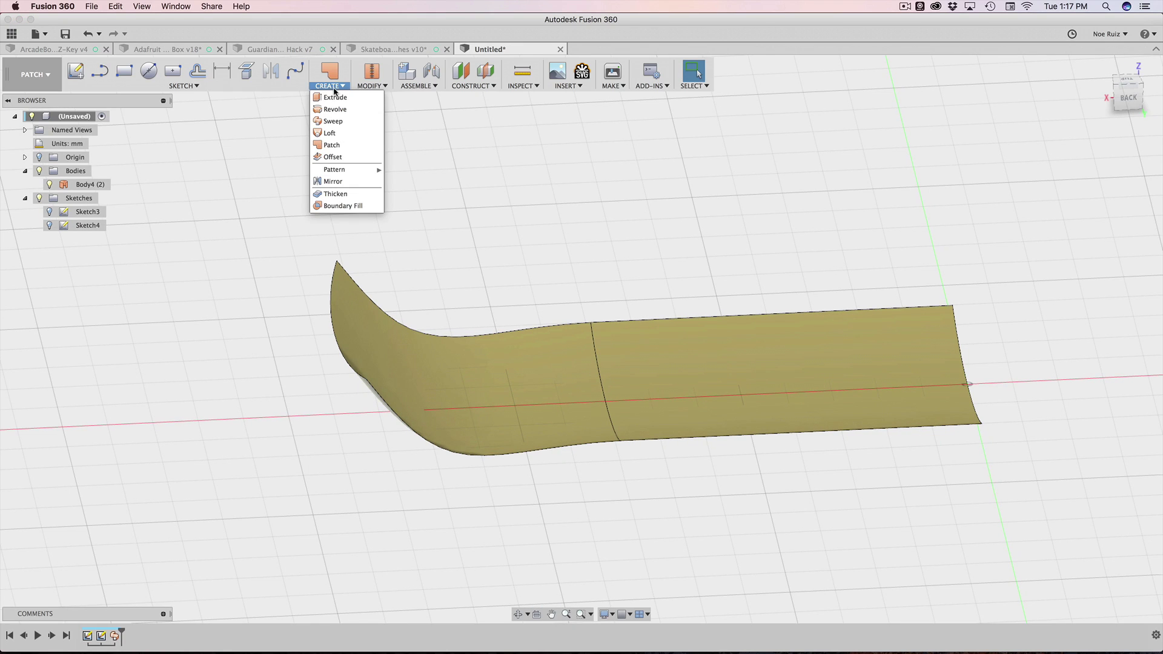
{"action": "left_click", "coordinate": [332, 194]}
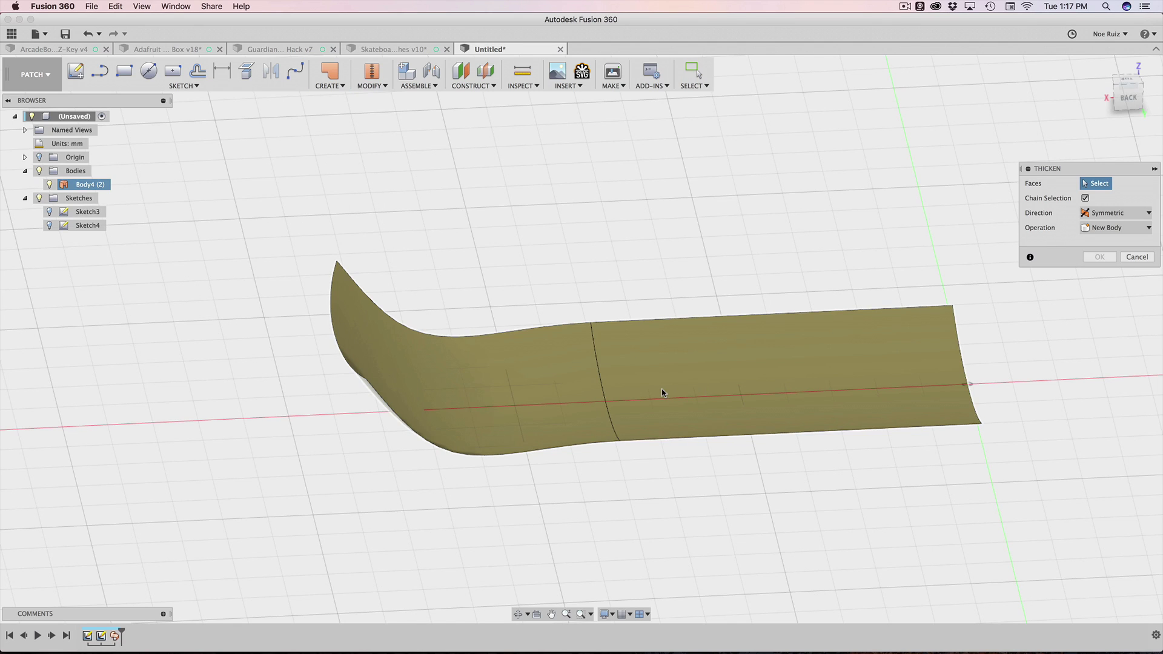
{"action": "left_click", "coordinate": [663, 390]}
{"action": "scroll", "coordinate": [594, 263], "scroll_direction": "up", "scroll_amount": 3}
{"action": "scroll", "coordinate": [594, 263], "scroll_direction": "down", "scroll_amount": 3}
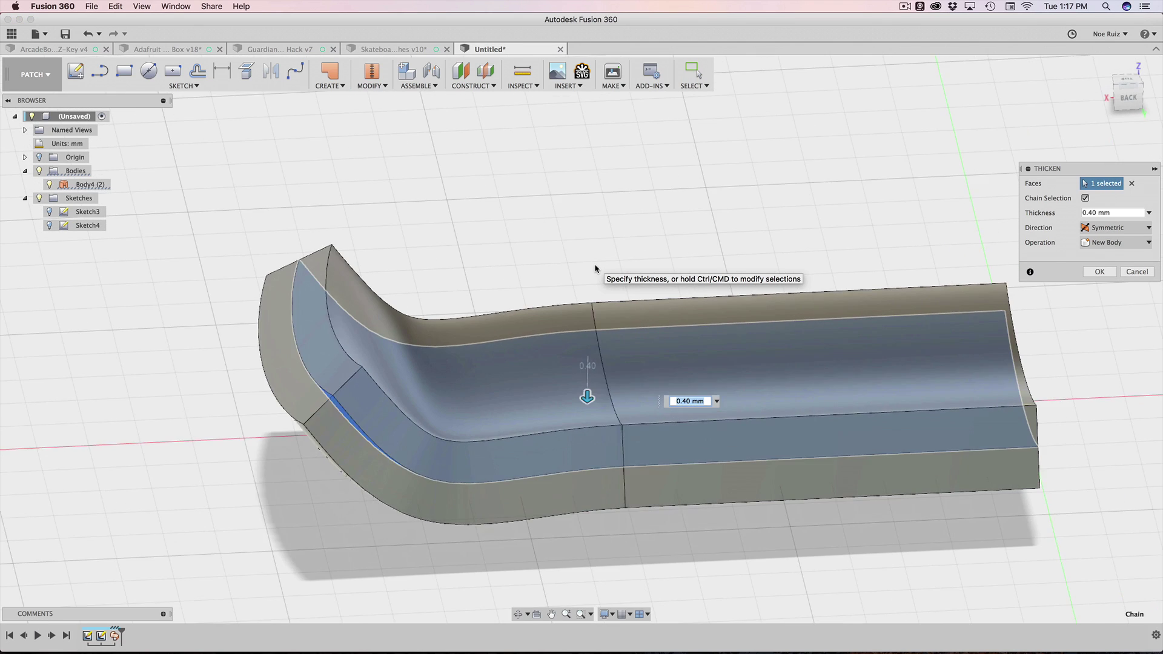
{"action": "left_click", "coordinate": [1110, 229]}
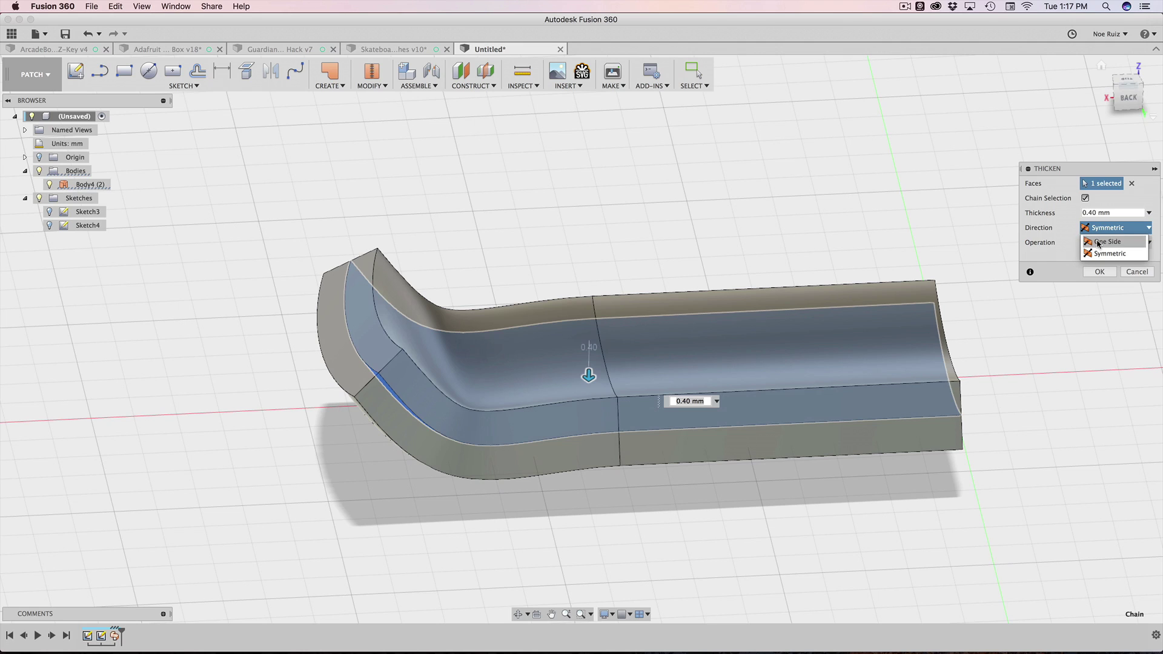
{"action": "left_click", "coordinate": [1099, 243]}
{"action": "left_click", "coordinate": [1107, 252]}
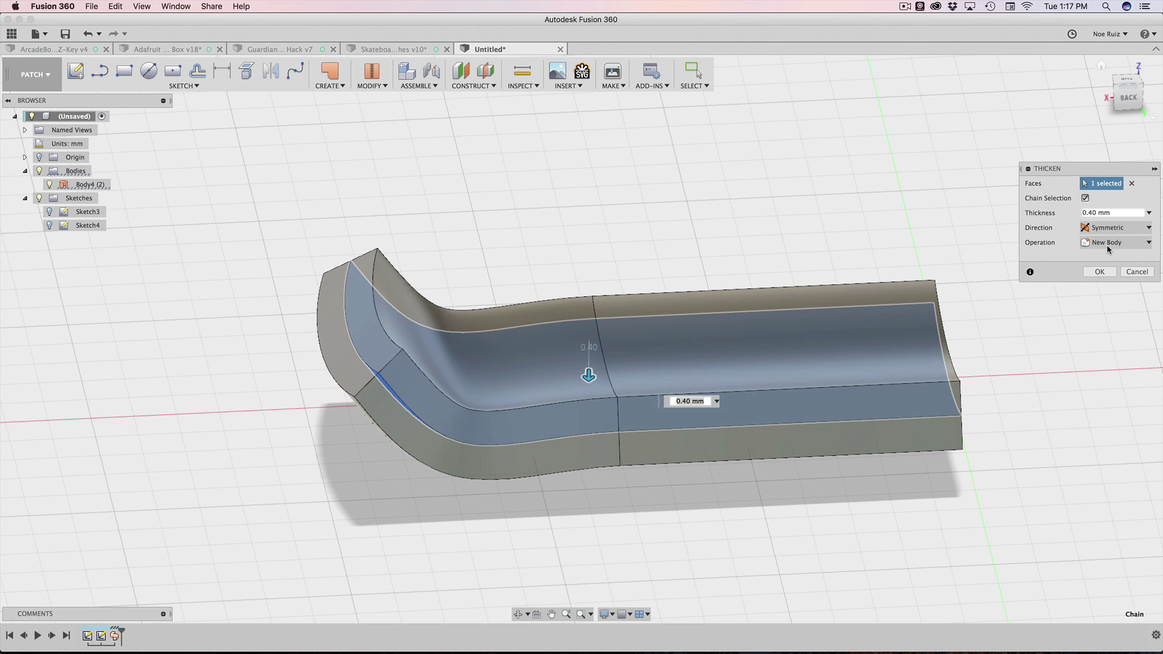
Set the deck's thickness to 0.10 mm and complete the thickening
{"action": "left_click", "coordinate": [1127, 98]}
{"action": "scroll", "coordinate": [633, 327], "scroll_direction": "up", "scroll_amount": 4}
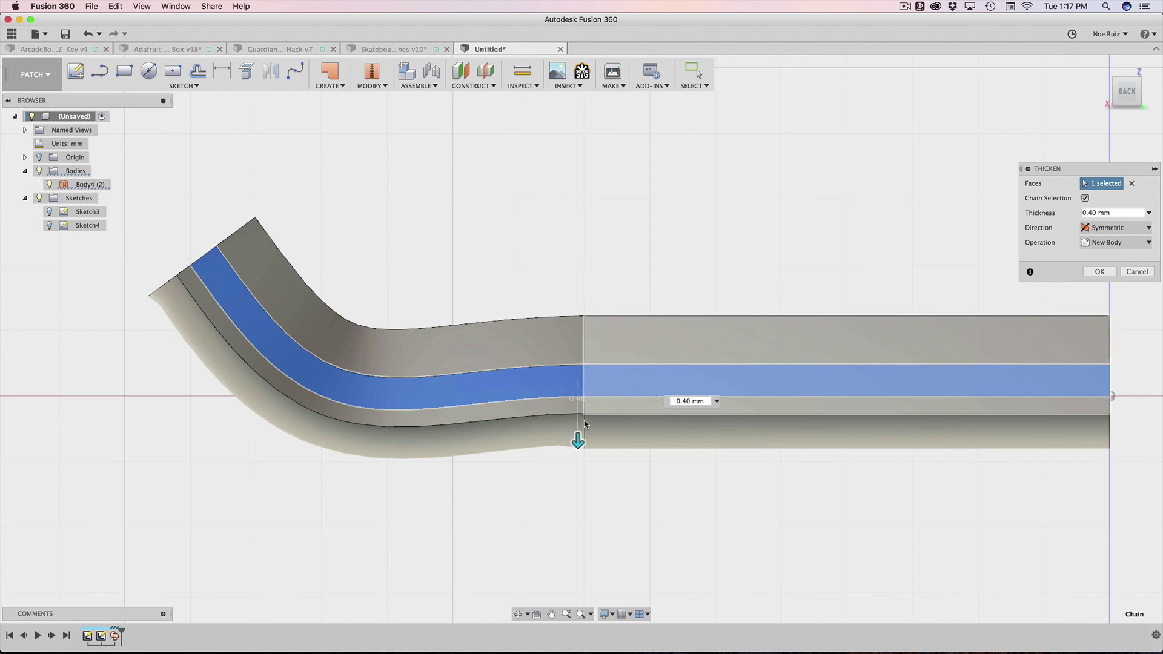
{"action": "left_click_drag", "start_coordinate": [577, 440], "coordinate": [580, 394]}
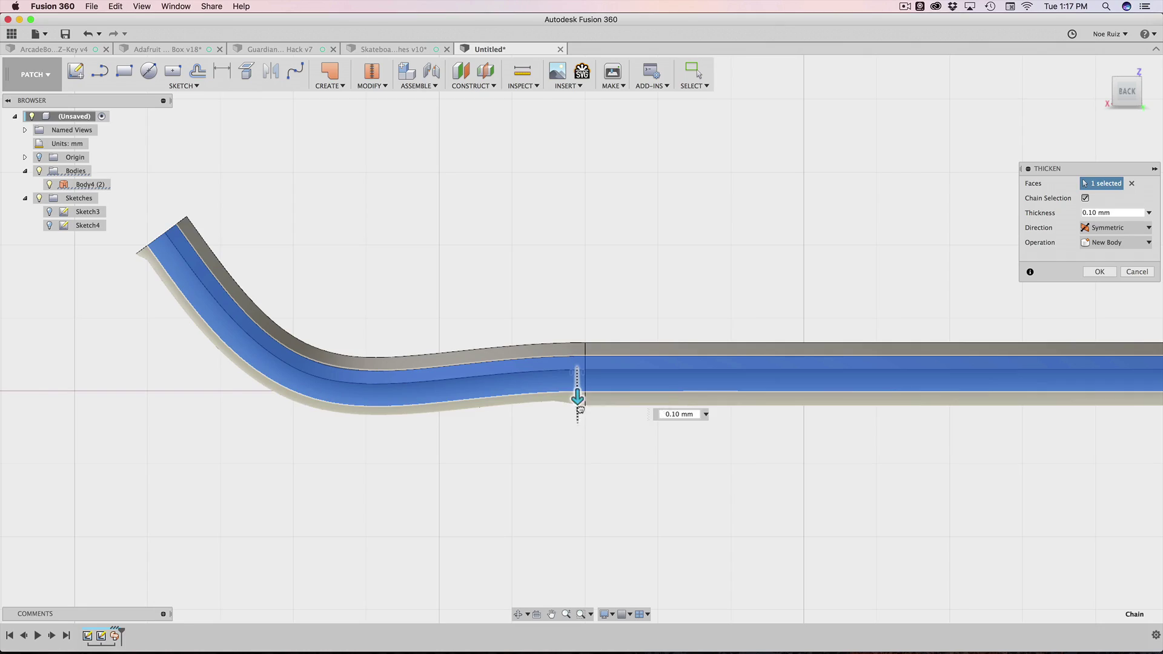
{"action": "scroll", "coordinate": [991, 322], "scroll_direction": "down", "scroll_amount": 4}
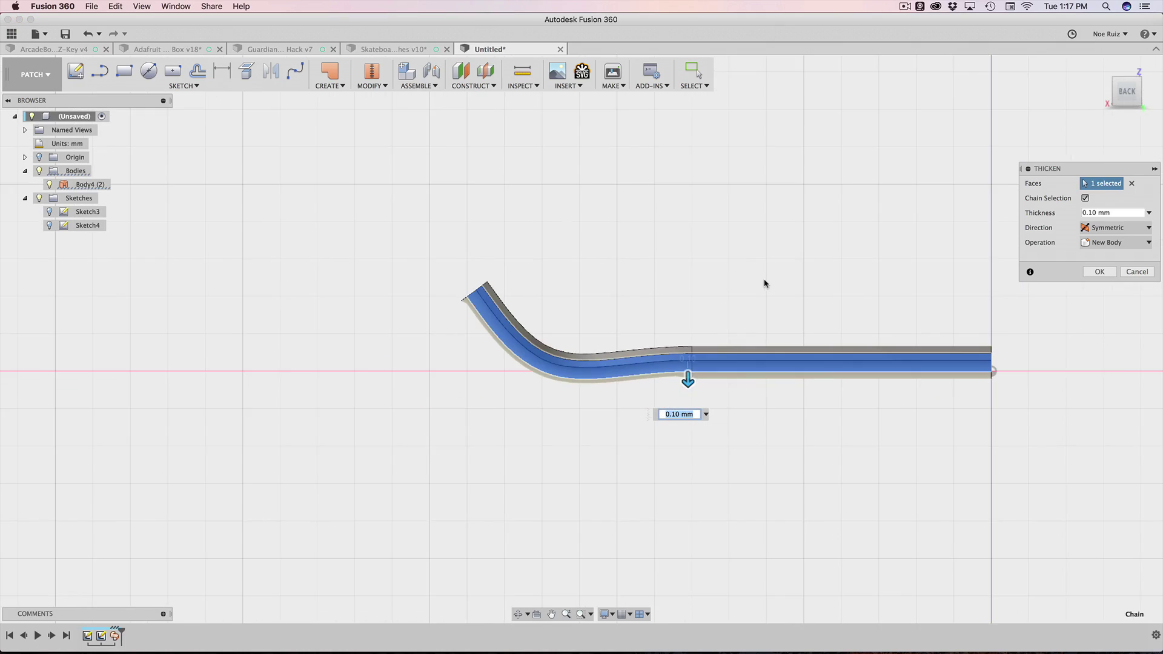
{"action": "middle_click_drag", "start_coordinate": [772, 290], "coordinate": [808, 309], "text": "shift"}
{"action": "left_click", "coordinate": [1096, 272]}
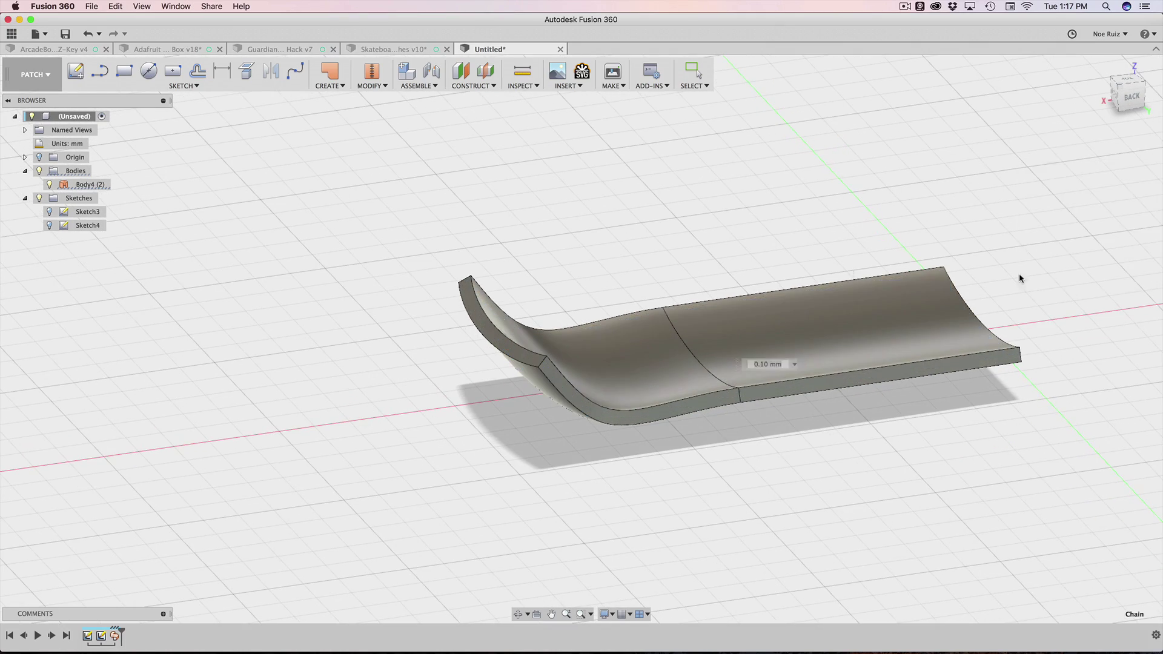
Compare the thickened solid Body5 with the original surface Body4 in the model
{"action": "middle_click_drag", "start_coordinate": [680, 257], "coordinate": [3, 186], "text": "shift"}
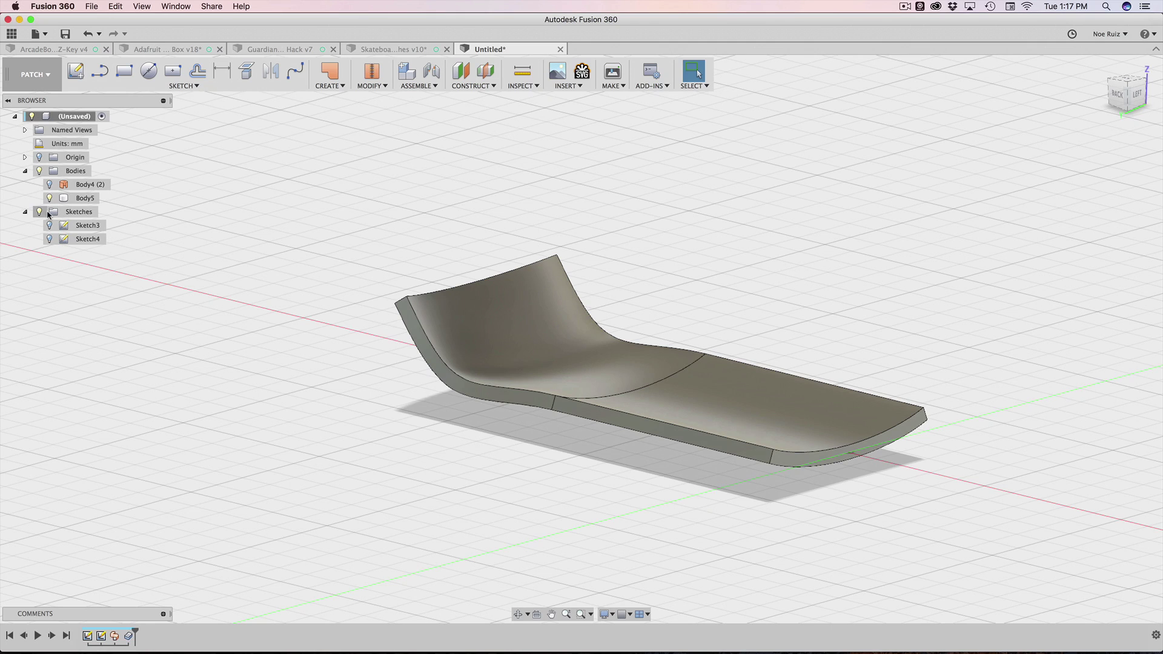
{"action": "left_click", "coordinate": [85, 199]}
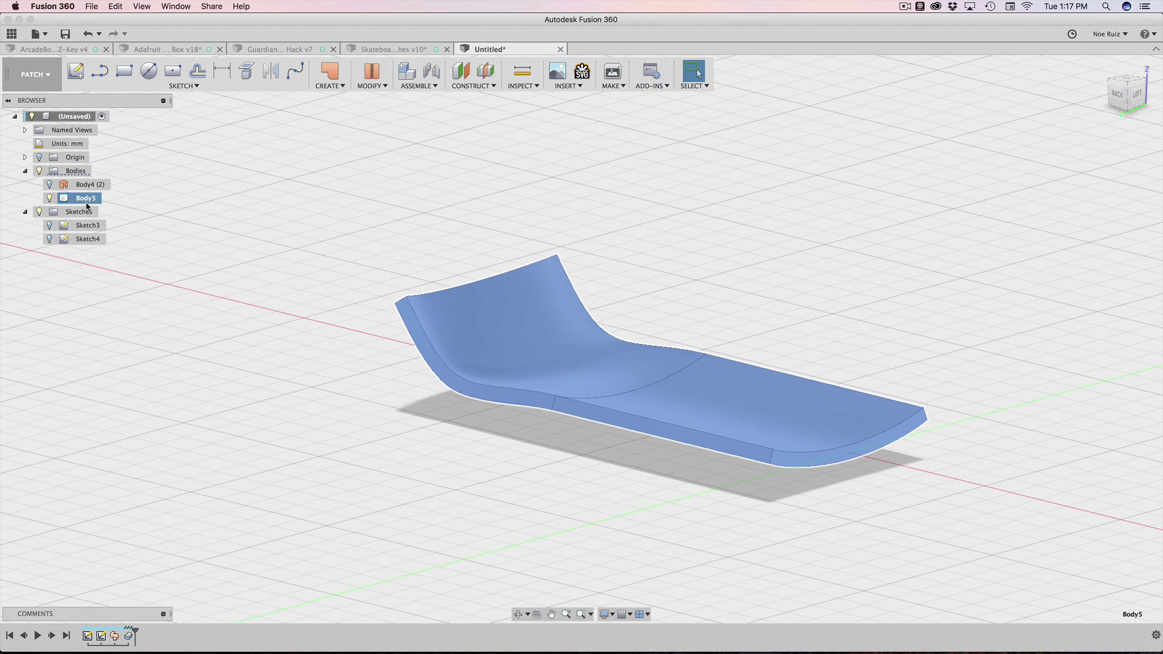
{"action": "left_click", "coordinate": [62, 185]}
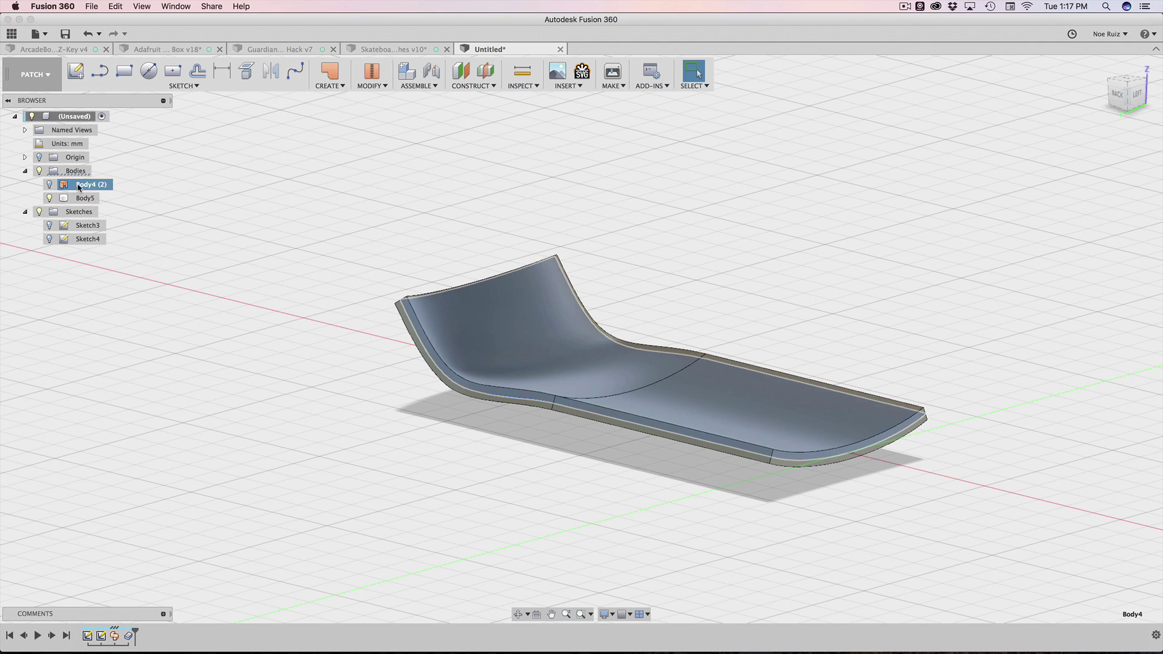
{"action": "left_click", "coordinate": [109, 198]}
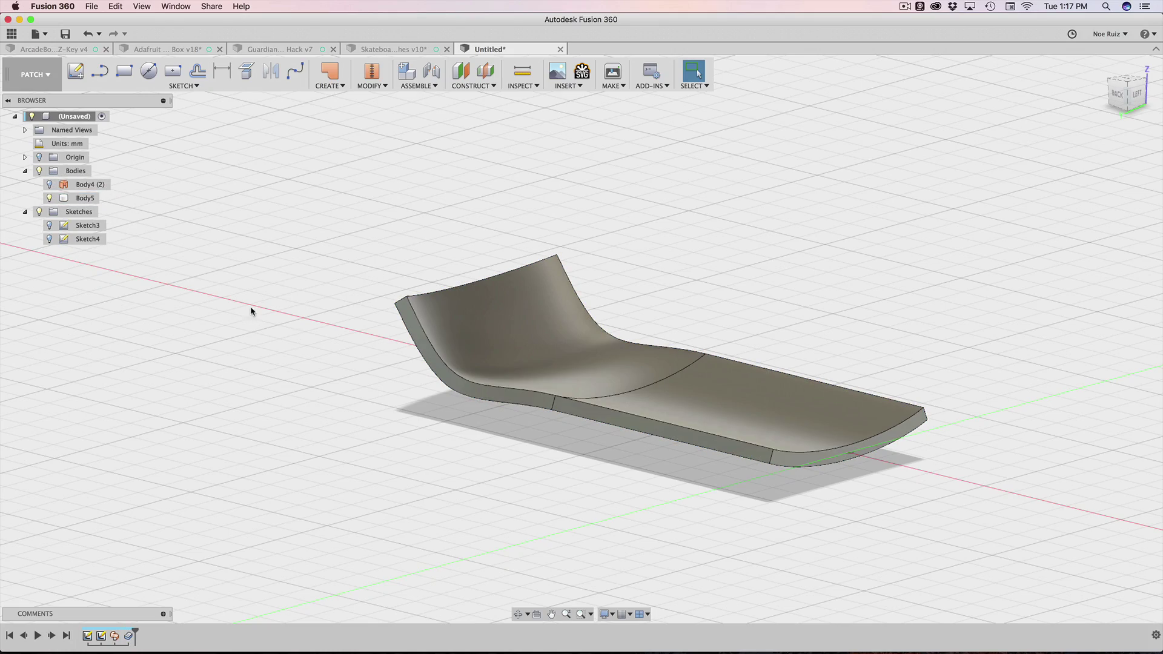
Round the two corner edges at the deck's upturned end with a 1.60 mm constant-radius fillet
{"action": "middle_click_drag", "start_coordinate": [251, 312], "coordinate": [393, 330], "text": "shift"}
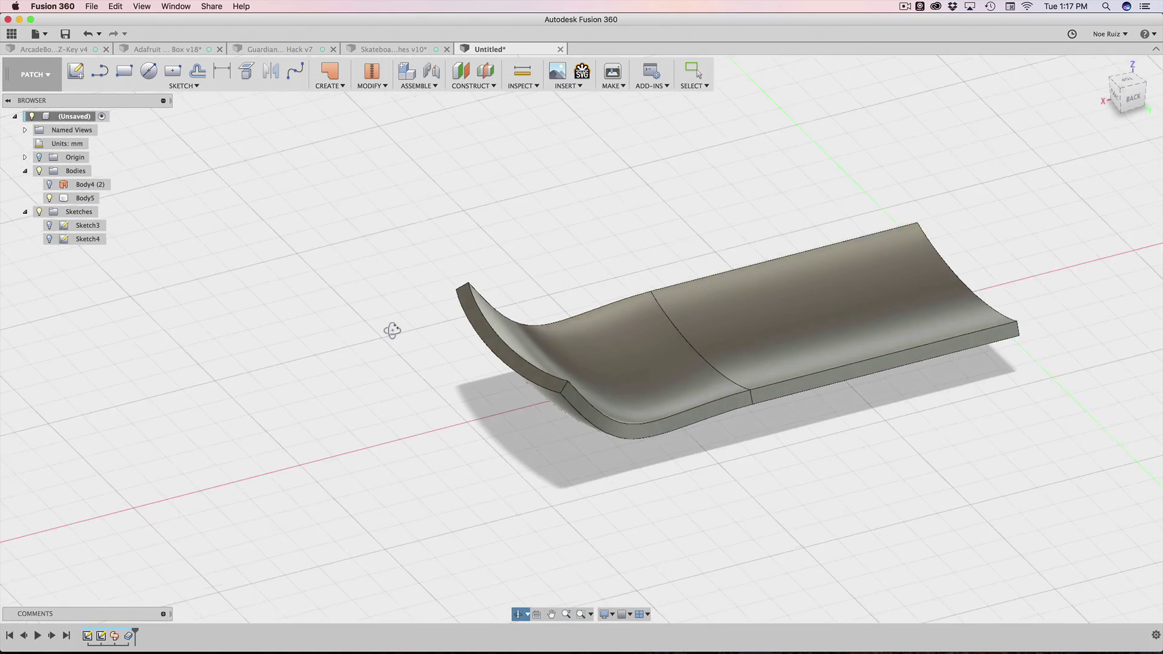
{"action": "scroll", "coordinate": [623, 424], "scroll_direction": "up", "scroll_amount": 5}
{"action": "key", "text": "f"}
{"action": "left_click", "coordinate": [663, 429]}
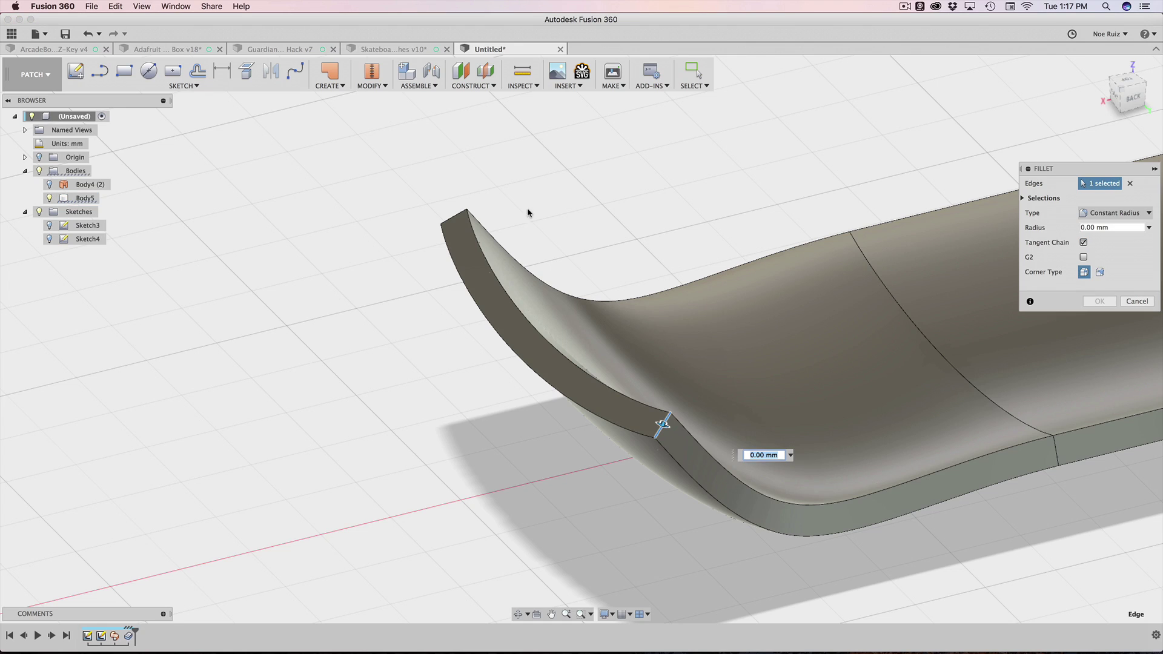
{"action": "left_click", "coordinate": [455, 208]}
{"action": "left_click_drag", "start_coordinate": [460, 206], "coordinate": [524, 294]}
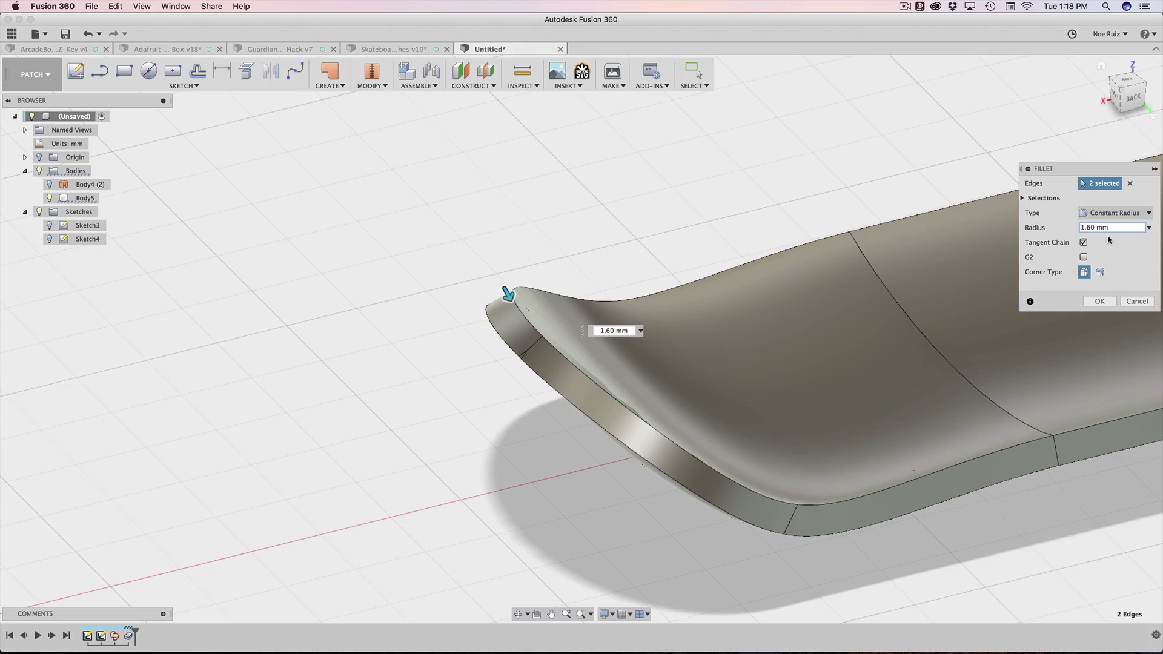
{"action": "key", "text": "Return"}
Examine the half deck from several angles, checking its rounded upturned end and its straight end
{"action": "scroll", "coordinate": [584, 354], "scroll_direction": "down", "scroll_amount": 5}
{"action": "middle_click_drag", "start_coordinate": [640, 245], "coordinate": [485, 180], "text": "shift"}
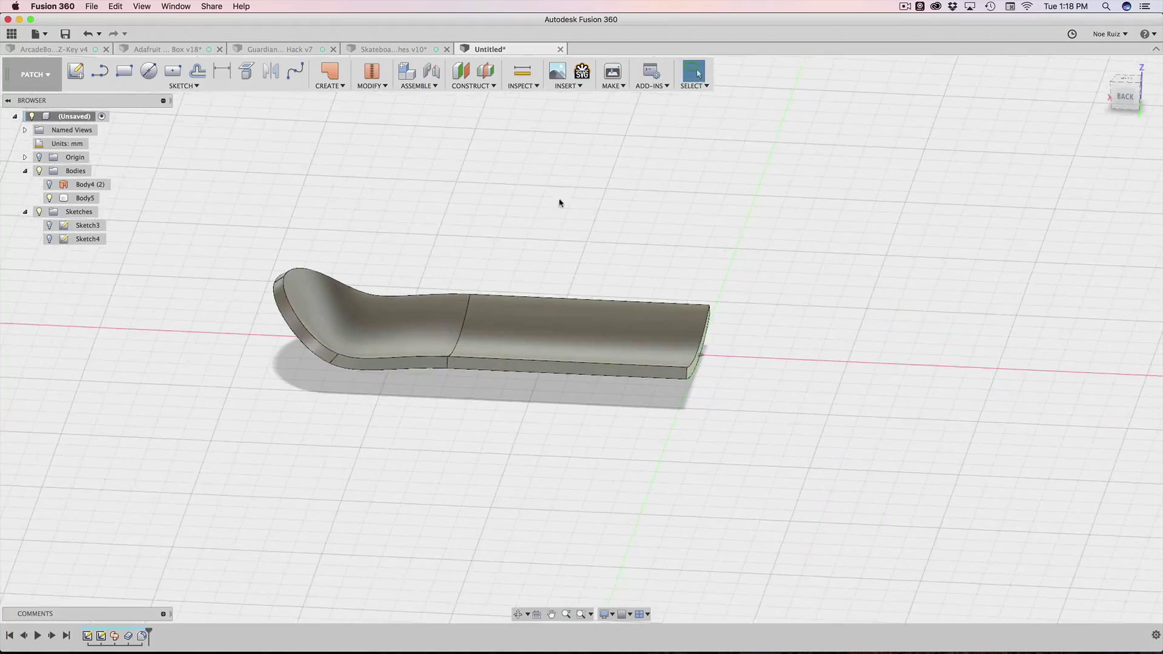
{"action": "middle_click_drag", "start_coordinate": [559, 203], "coordinate": [506, 273], "text": "shift"}
{"action": "mouse_move", "coordinate": [604, 288]}
{"action": "left_mouse_down"}
{"action": "mouse_move", "coordinate": [617, 314]}
{"action": "mouse_move", "coordinate": [529, 291]}
{"action": "mouse_move", "coordinate": [483, 298]}
{"action": "mouse_move", "coordinate": [633, 312]}
{"action": "mouse_move", "coordinate": [635, 301]}
{"action": "mouse_move", "coordinate": [617, 301]}
{"action": "left_mouse_up"}
{"action": "mouse_move", "coordinate": [617, 301]}
{"action": "middle_mouse_down"}
{"action": "mouse_move", "coordinate": [600, 245]}
{"action": "mouse_move", "coordinate": [581, 252]}
{"action": "mouse_move", "coordinate": [586, 272]}
{"action": "mouse_move", "coordinate": [630, 291]}
{"action": "middle_mouse_up"}
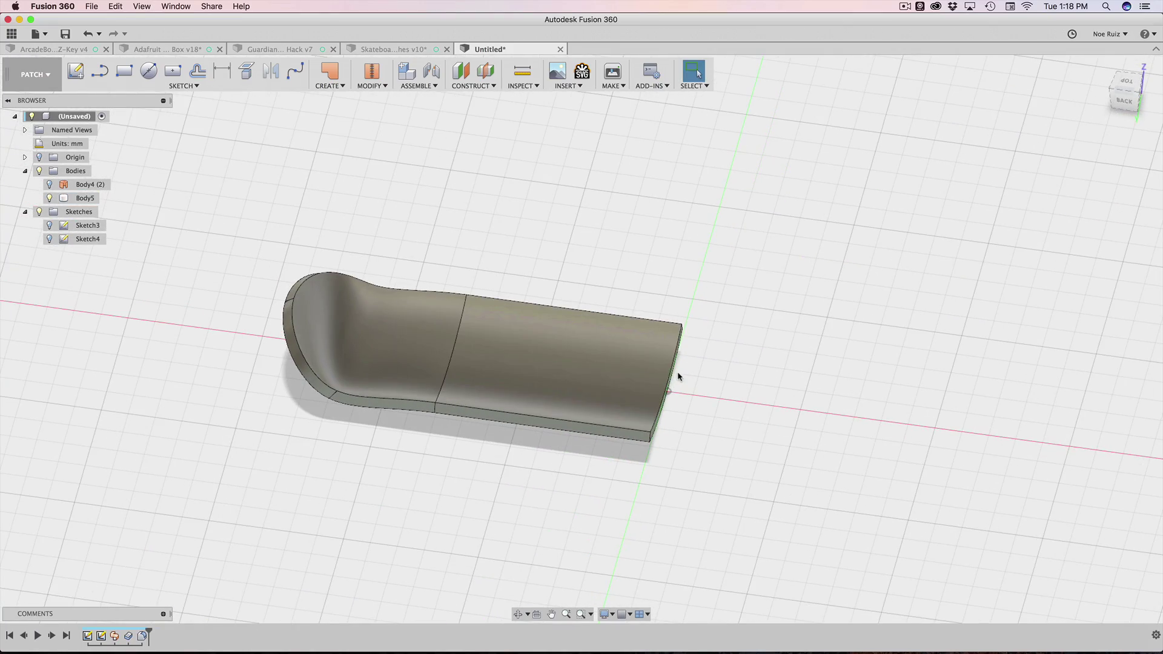
{"action": "middle_click_drag", "start_coordinate": [832, 374], "coordinate": [786, 337], "text": "shift"}
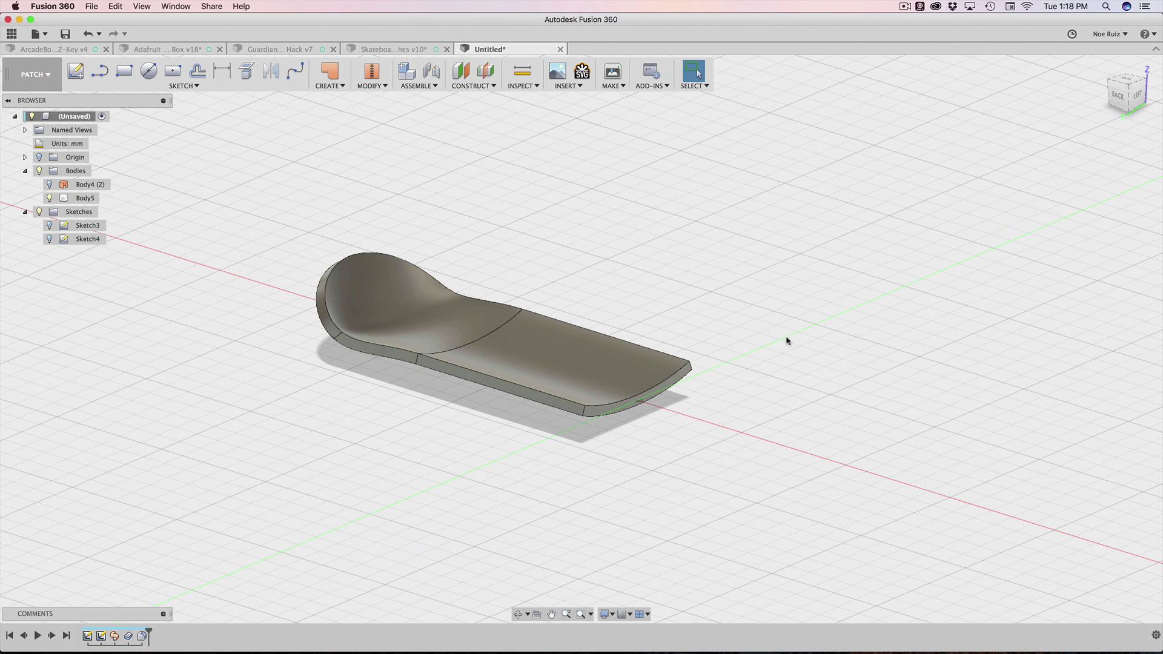
Mirror the half-deck body Body5 about the vertical origin plane at its straight end, using the Bodies pattern type
{"action": "type", "text": "s"}
{"action": "type", "text": "mir"}
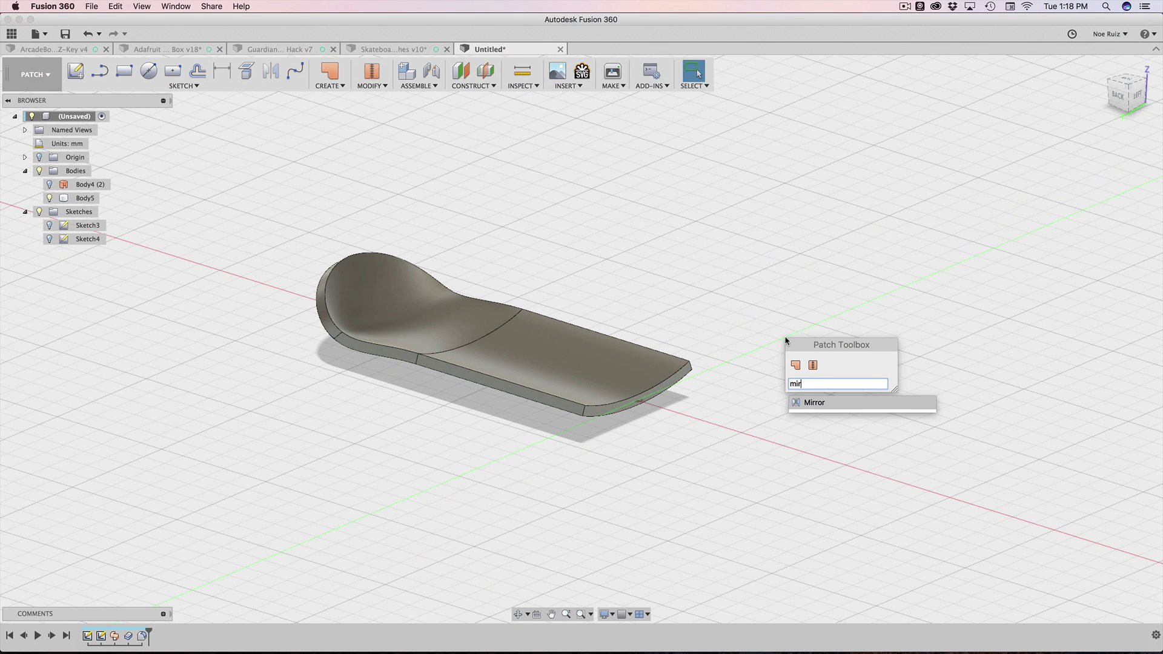
{"action": "key", "text": "Return"}
{"action": "scroll", "coordinate": [609, 251], "scroll_direction": "up", "scroll_amount": 2}
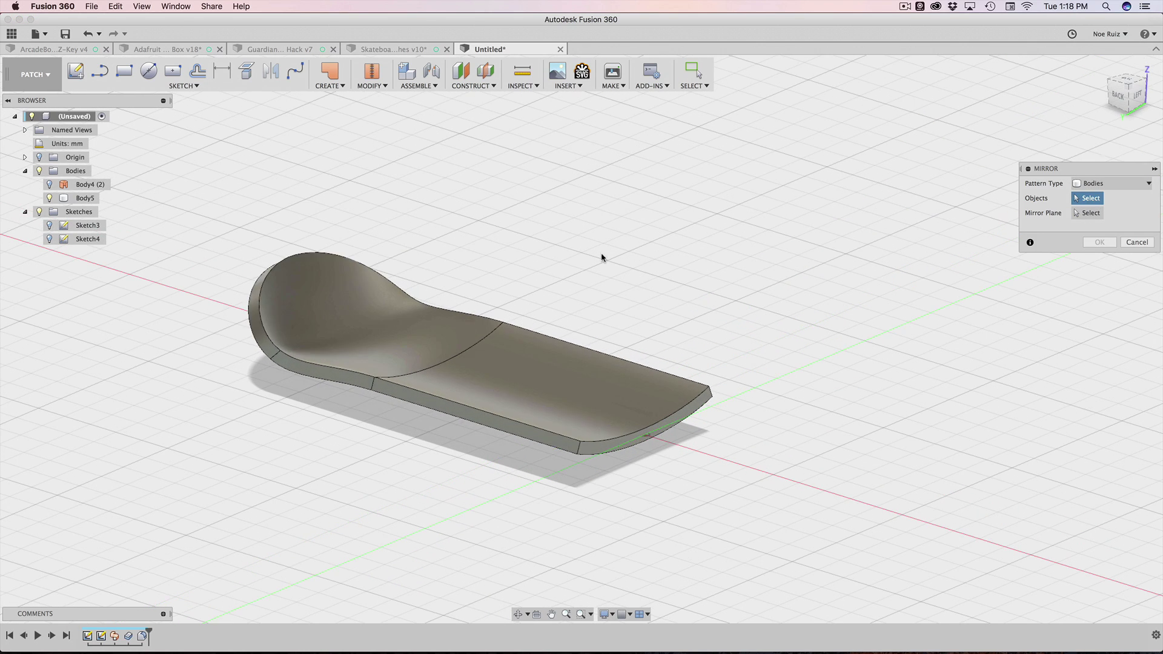
{"action": "left_click", "coordinate": [587, 358]}
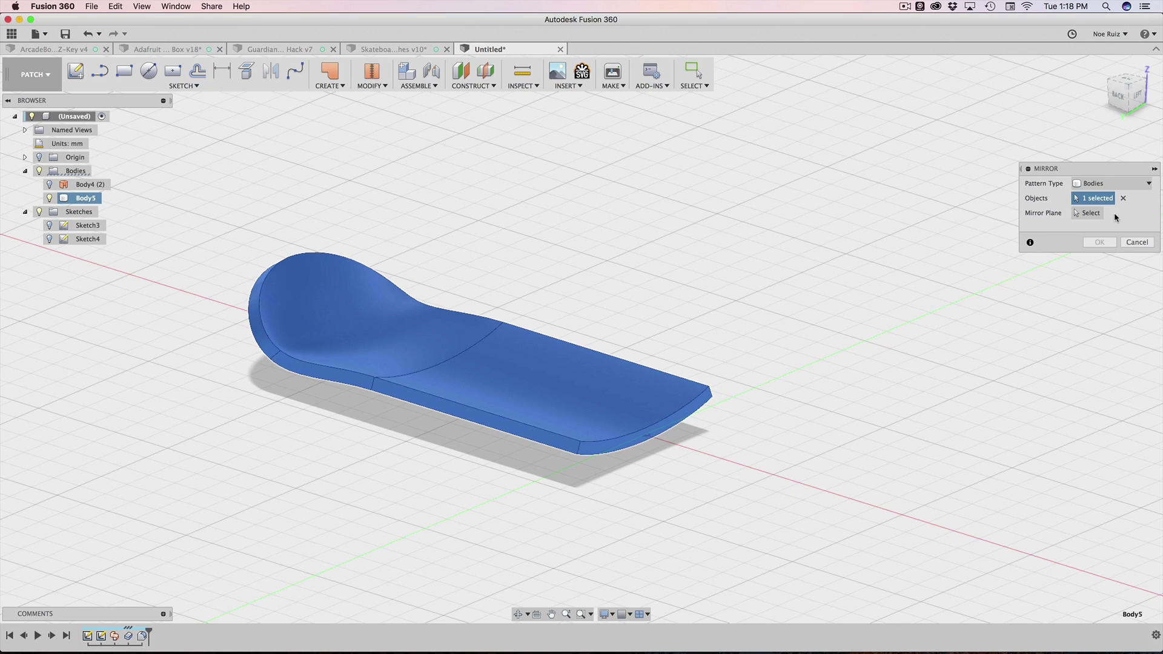
{"action": "left_click", "coordinate": [1075, 211]}
{"action": "left_click", "coordinate": [634, 415]}
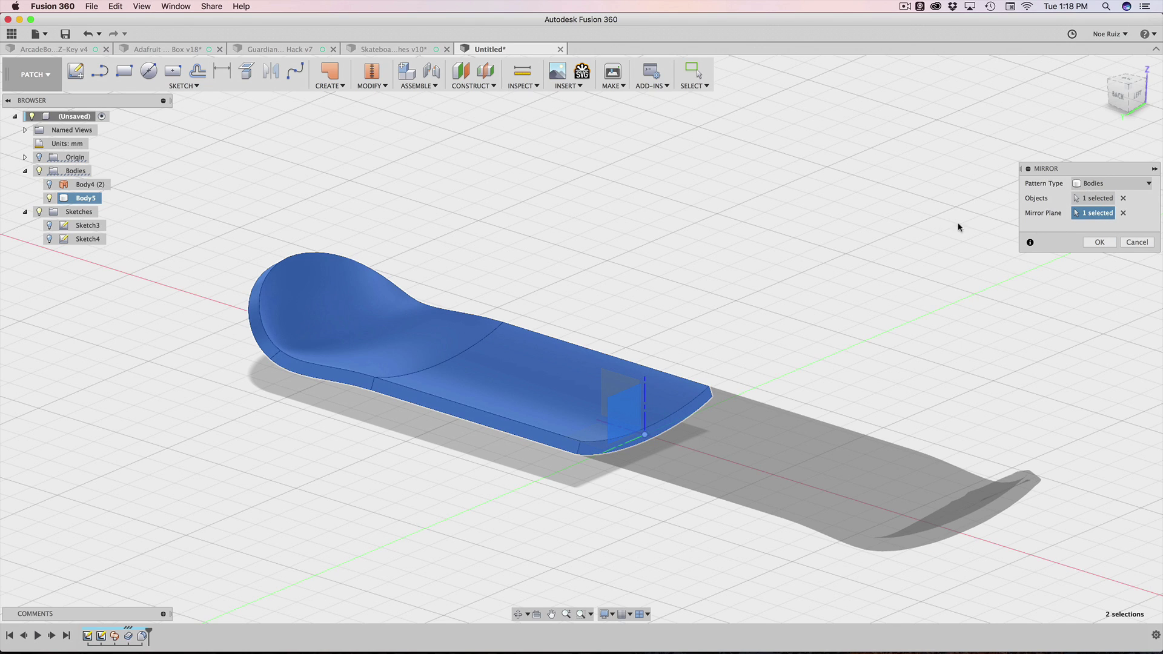
{"action": "left_click", "coordinate": [1084, 183]}
{"action": "left_click", "coordinate": [1090, 185]}
{"action": "scroll", "coordinate": [591, 388], "scroll_direction": "up", "scroll_amount": 5}
{"action": "scroll", "coordinate": [663, 449], "scroll_direction": "down", "scroll_amount": 8}
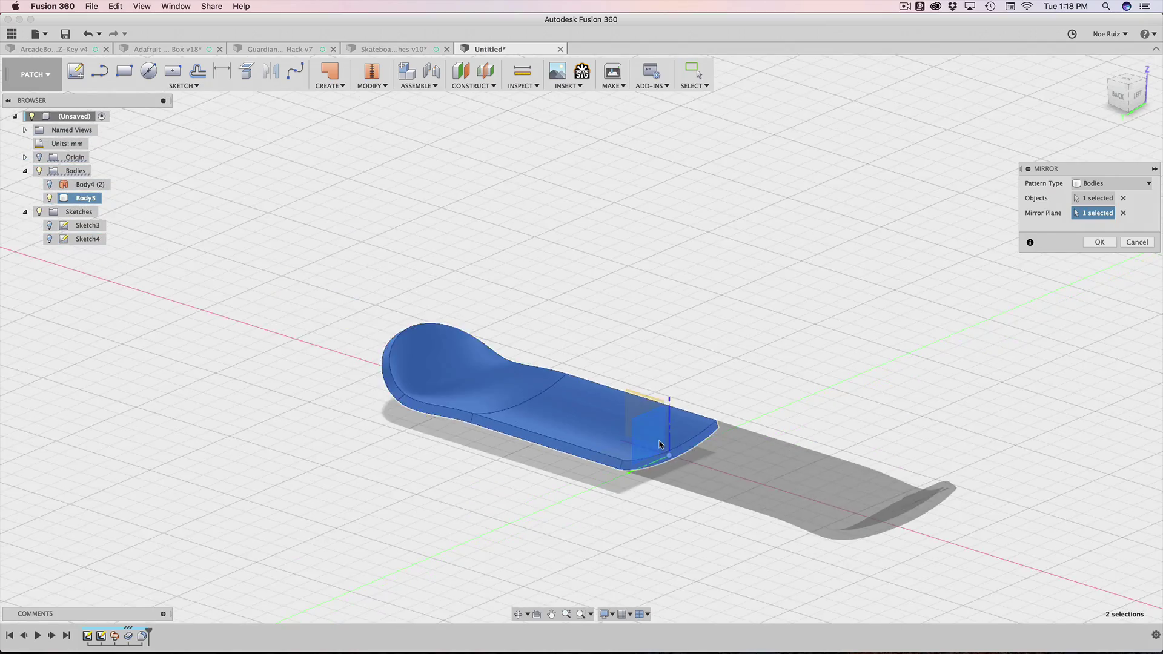
{"action": "left_click", "coordinate": [1095, 244]}
Shorten the deck by moving the upturned spline and its points in the side profile Sketch3 by -1.20 mm in X
{"action": "middle_click_drag", "start_coordinate": [779, 336], "coordinate": [586, 321]}
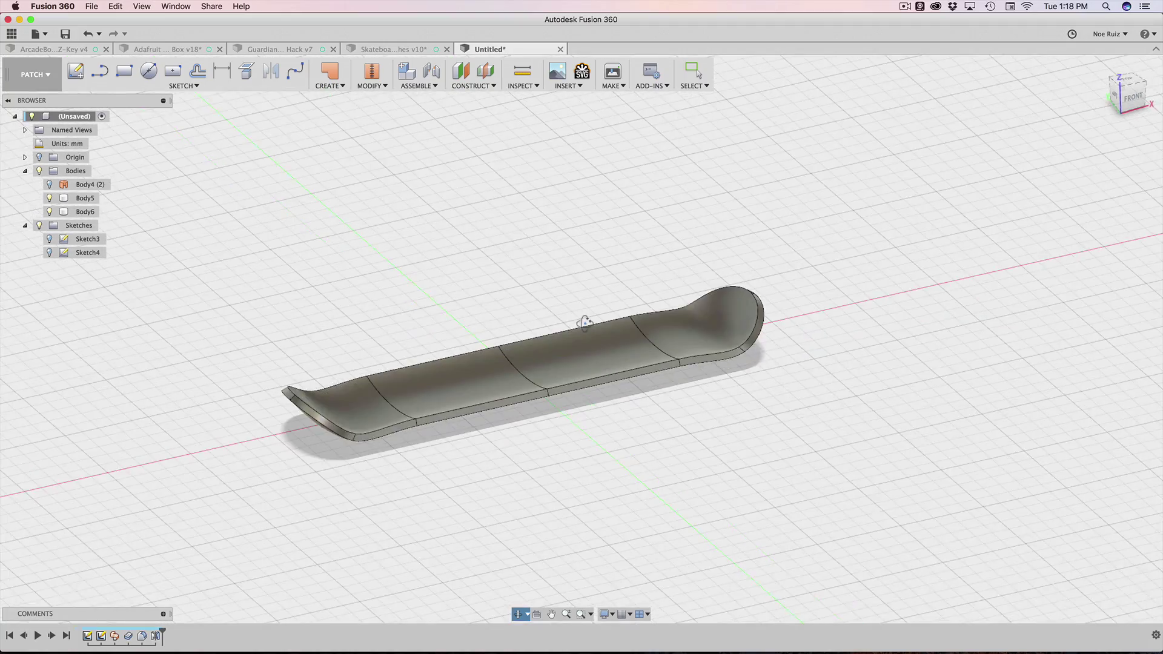
{"action": "middle_click_drag", "start_coordinate": [511, 301], "coordinate": [603, 315]}
{"action": "left_click", "coordinate": [88, 637]}
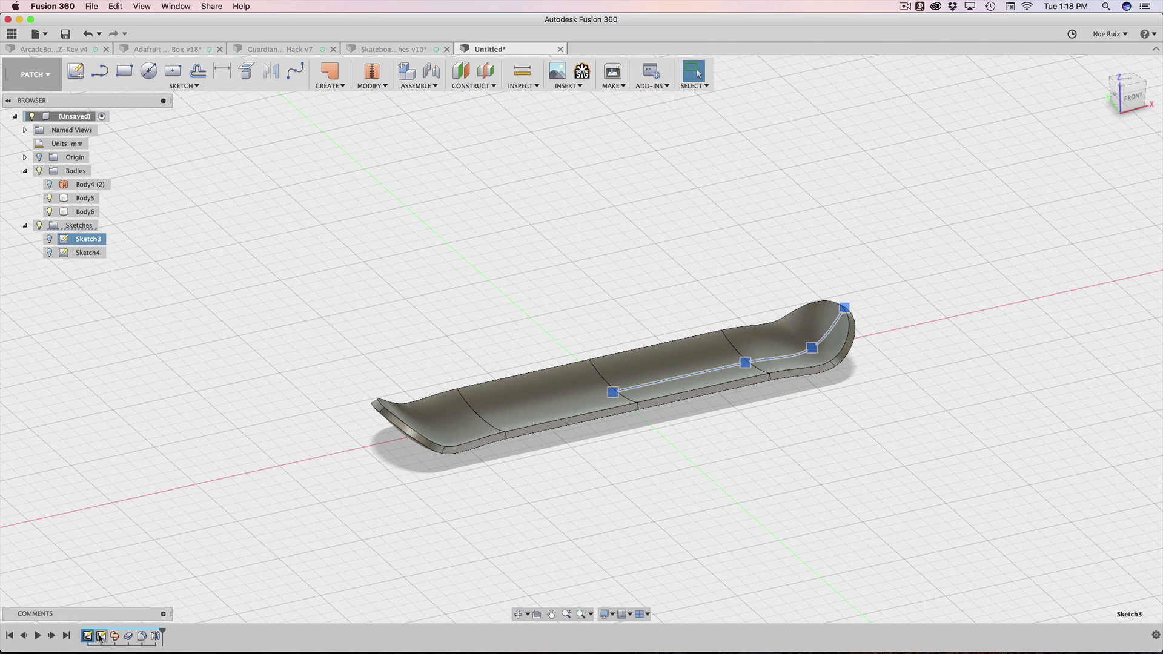
{"action": "double_click", "coordinate": [88, 636]}
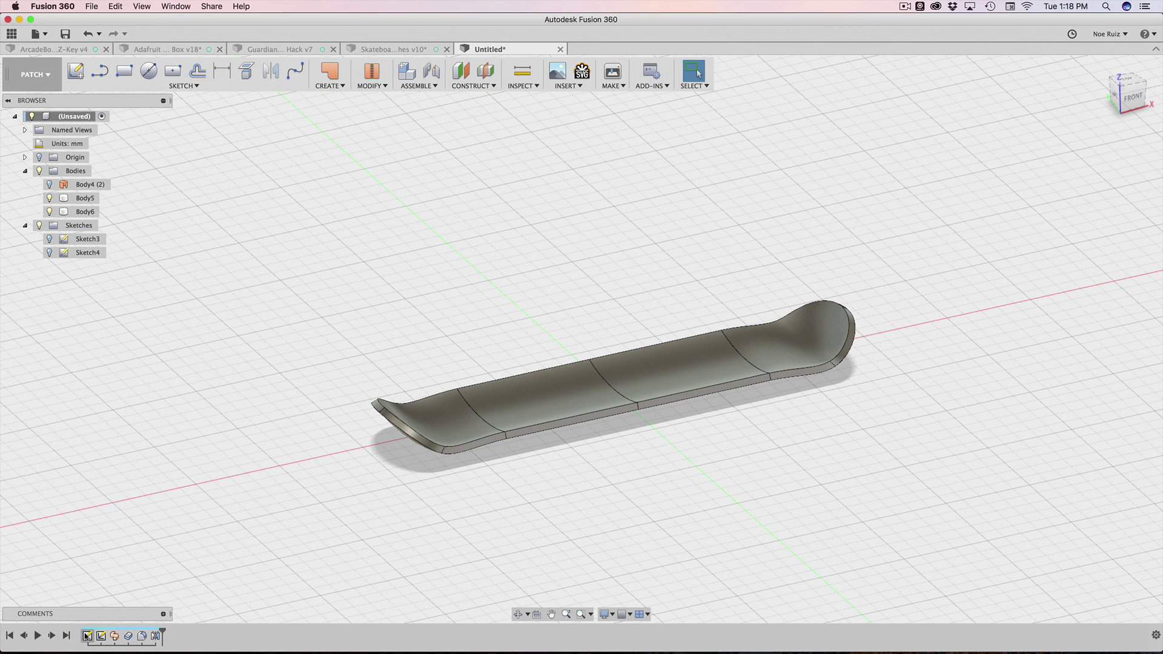
{"action": "scroll", "coordinate": [648, 308], "scroll_direction": "up", "scroll_amount": 2}
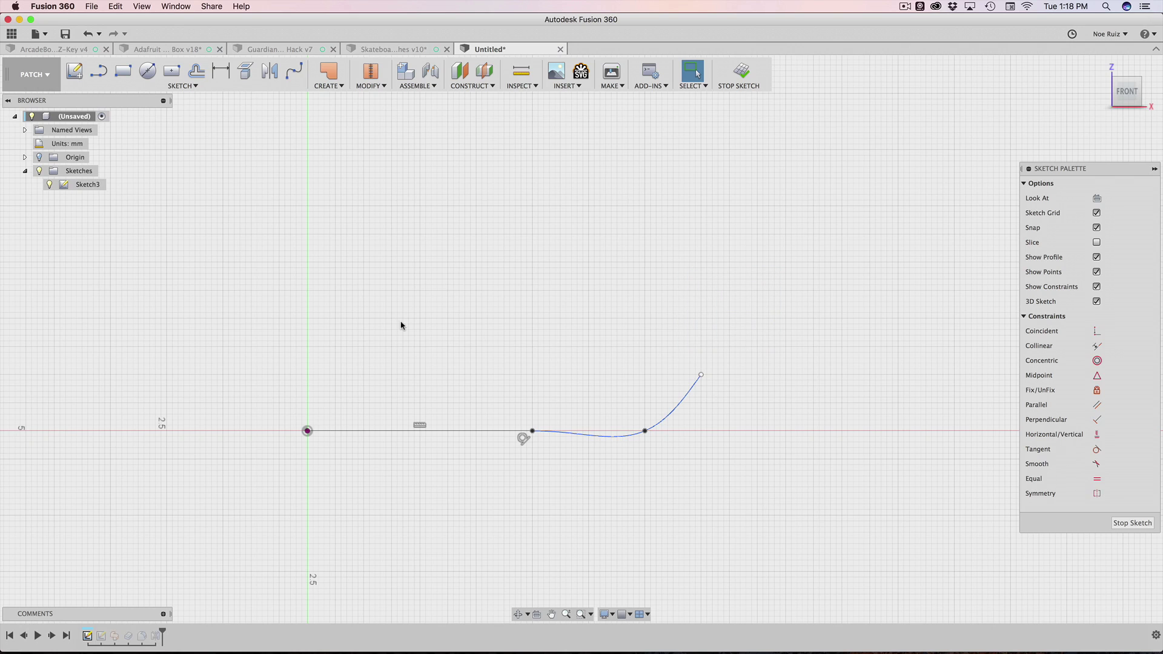
{"action": "left_click_drag", "start_coordinate": [491, 315], "coordinate": [767, 497]}
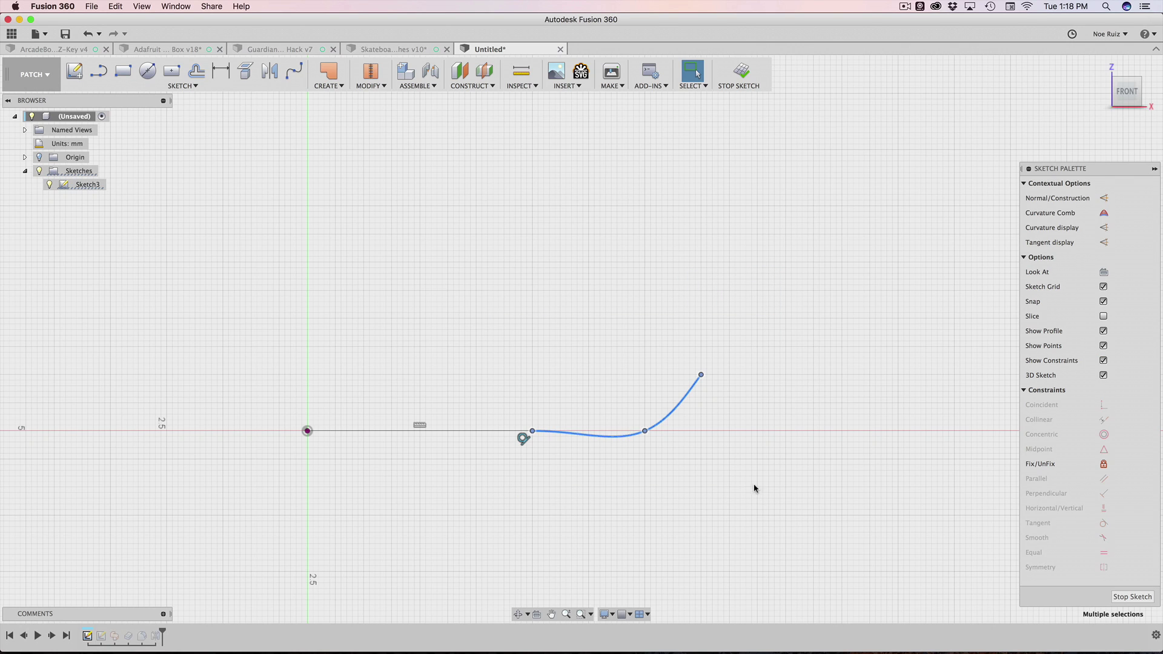
{"action": "key", "text": "m"}
{"action": "left_click_drag", "start_coordinate": [566, 430], "coordinate": [499, 432]}
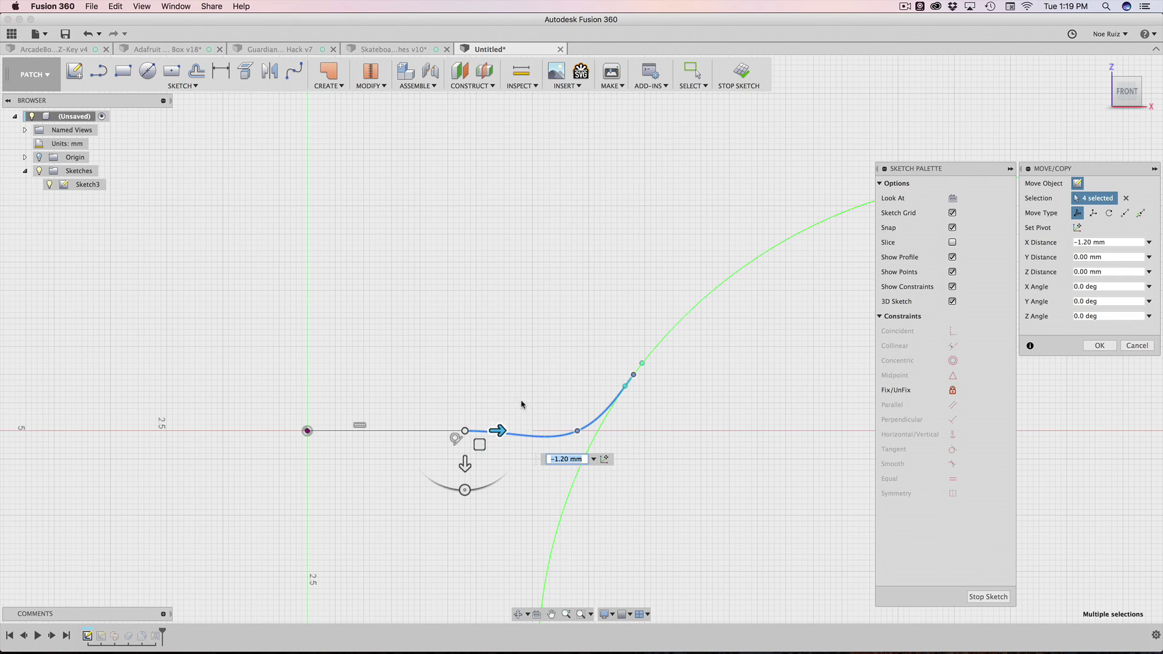
{"action": "key", "text": "Return"}
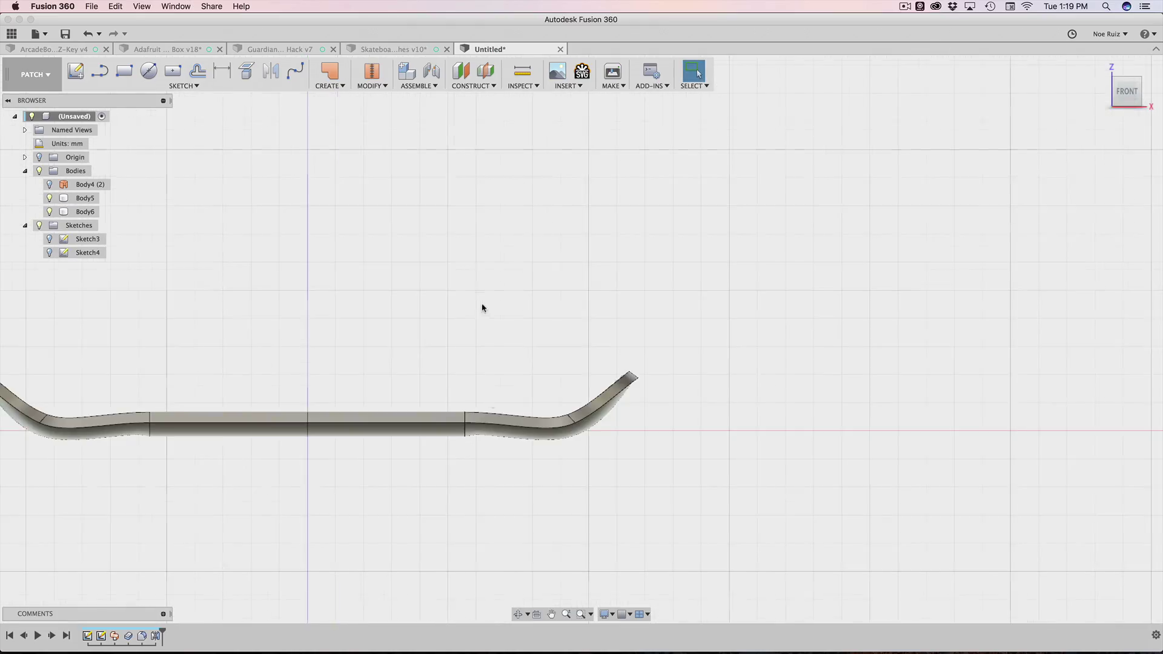
Compare the shortened deck with the finished skateboard in the Skateboard Patches v10 document, and inspect the deck's curved cross-section
{"action": "middle_click_drag", "start_coordinate": [585, 311], "coordinate": [764, 324], "text": "shift"}
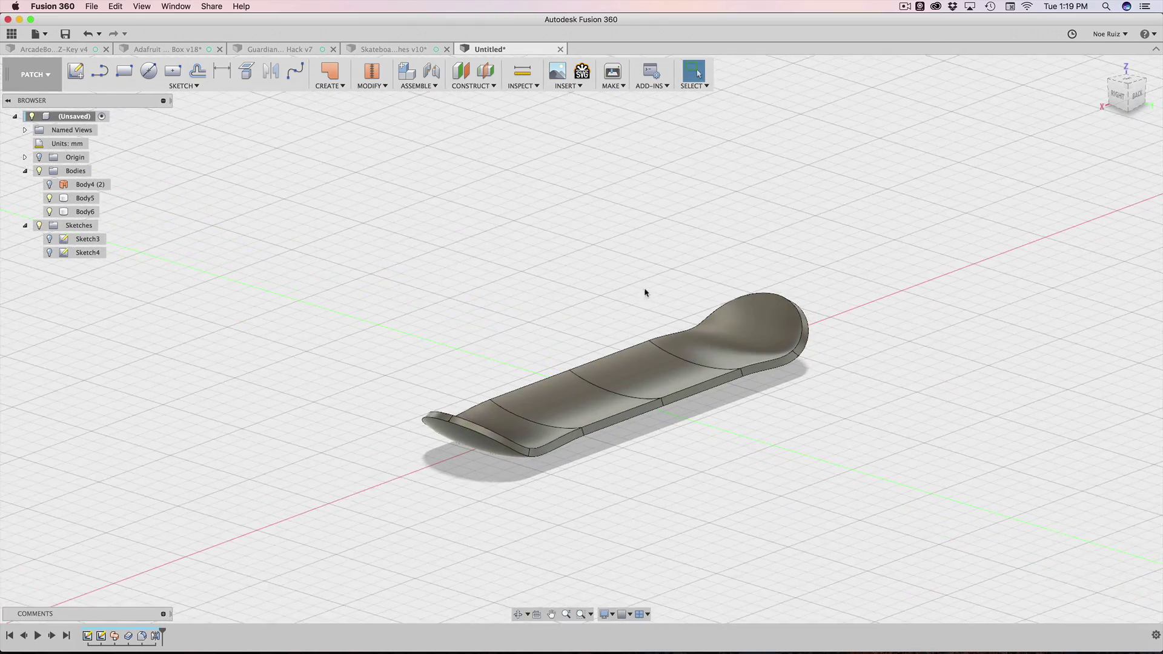
{"action": "left_click", "coordinate": [394, 49]}
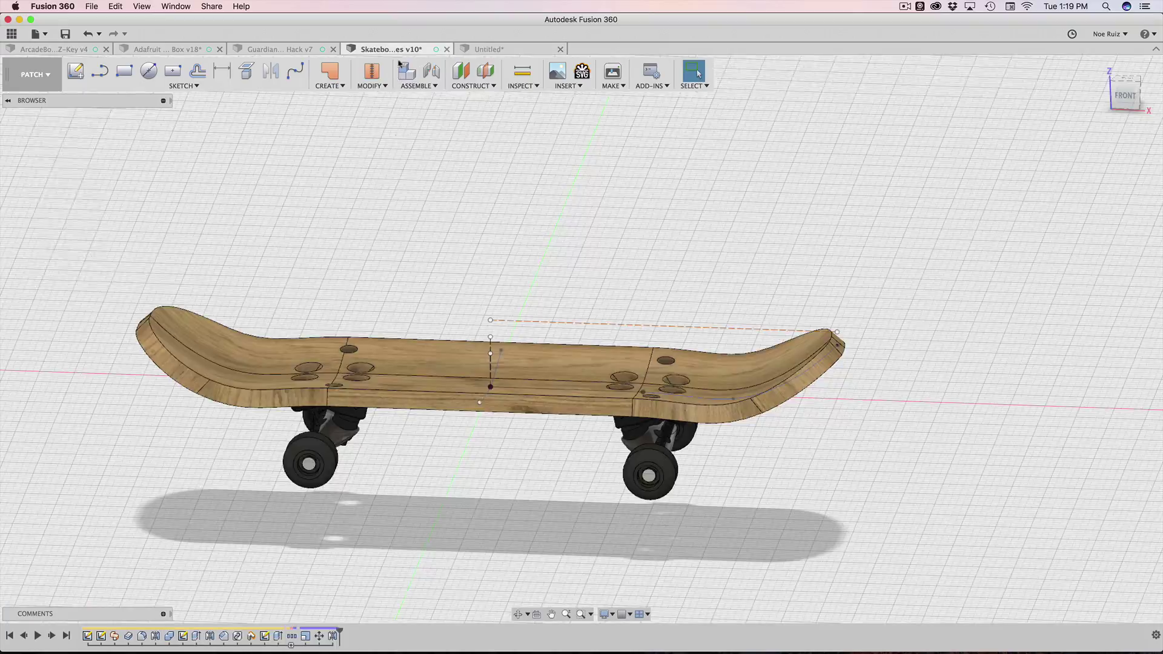
{"action": "middle_click_drag", "start_coordinate": [498, 218], "coordinate": [545, 199], "text": "shift"}
{"action": "left_click", "coordinate": [494, 49]}
{"action": "mouse_move", "coordinate": [533, 294]}
{"action": "middle_mouse_down", "text": "shift"}
{"action": "mouse_move", "coordinate": [556, 284]}
{"action": "mouse_move", "coordinate": [608, 303]}
{"action": "mouse_move", "coordinate": [511, 327]}
{"action": "mouse_move", "coordinate": [454, 290]}
{"action": "mouse_move", "coordinate": [396, 312]}
{"action": "mouse_move", "coordinate": [462, 265]}
{"action": "mouse_move", "coordinate": [483, 296]}
{"action": "mouse_move", "coordinate": [529, 270]}
{"action": "mouse_move", "coordinate": [459, 257]}
{"action": "mouse_move", "coordinate": [454, 267]}
{"action": "mouse_move", "coordinate": [506, 265]}
{"action": "mouse_move", "coordinate": [435, 287]}
{"action": "mouse_move", "coordinate": [525, 282]}
{"action": "middle_mouse_up", "text": "shift"}
{"action": "scroll", "coordinate": [475, 303], "scroll_direction": "up", "scroll_amount": 3}
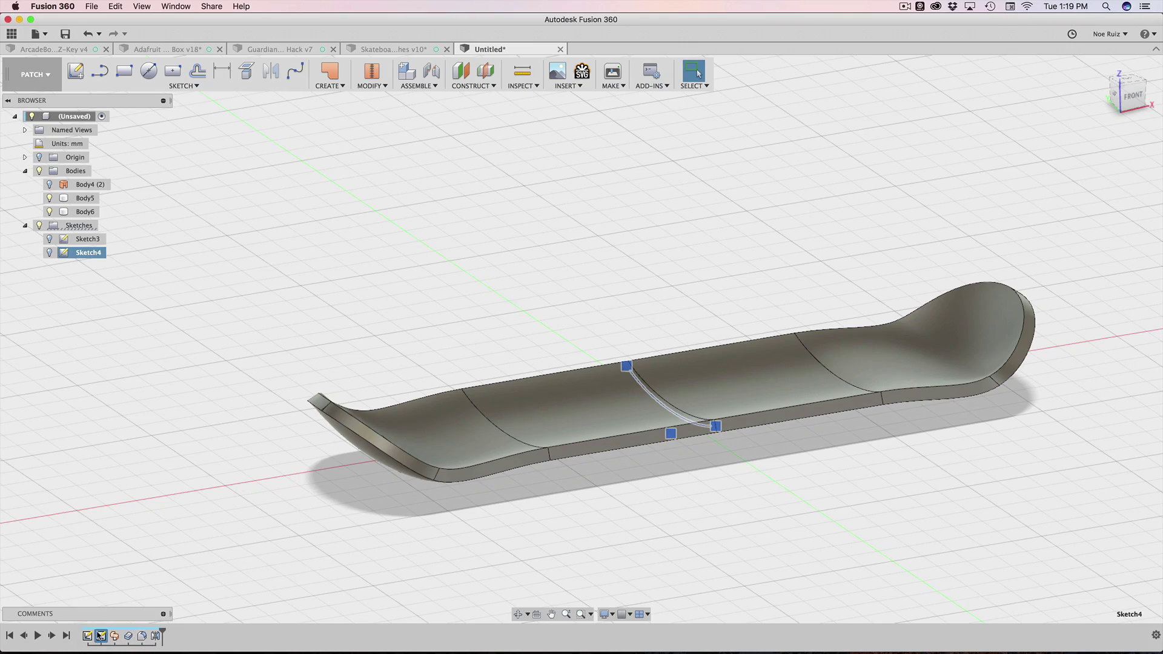
{"action": "left_click", "coordinate": [412, 257]}
{"action": "mouse_move", "coordinate": [449, 263]}
{"action": "middle_mouse_down", "text": "shift"}
{"action": "mouse_move", "coordinate": [506, 280]}
{"action": "mouse_move", "coordinate": [691, 218]}
{"action": "mouse_move", "coordinate": [652, 242]}
{"action": "middle_mouse_up", "text": "shift"}
{"action": "scroll", "coordinate": [605, 290], "scroll_direction": "up", "scroll_amount": 3}
{"action": "scroll", "coordinate": [605, 291], "scroll_direction": "down", "scroll_amount": 3}
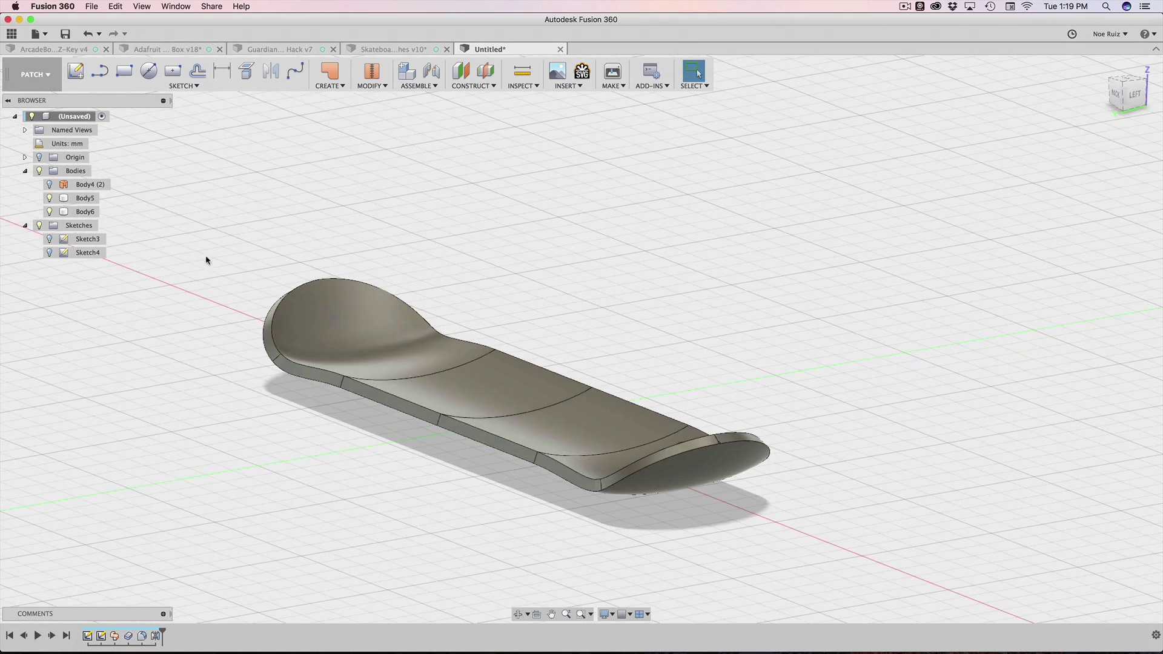
{"action": "left_click", "coordinate": [85, 198]}
{"action": "left_click", "coordinate": [86, 211], "text": "shift"}
{"action": "type", "text": "s"}
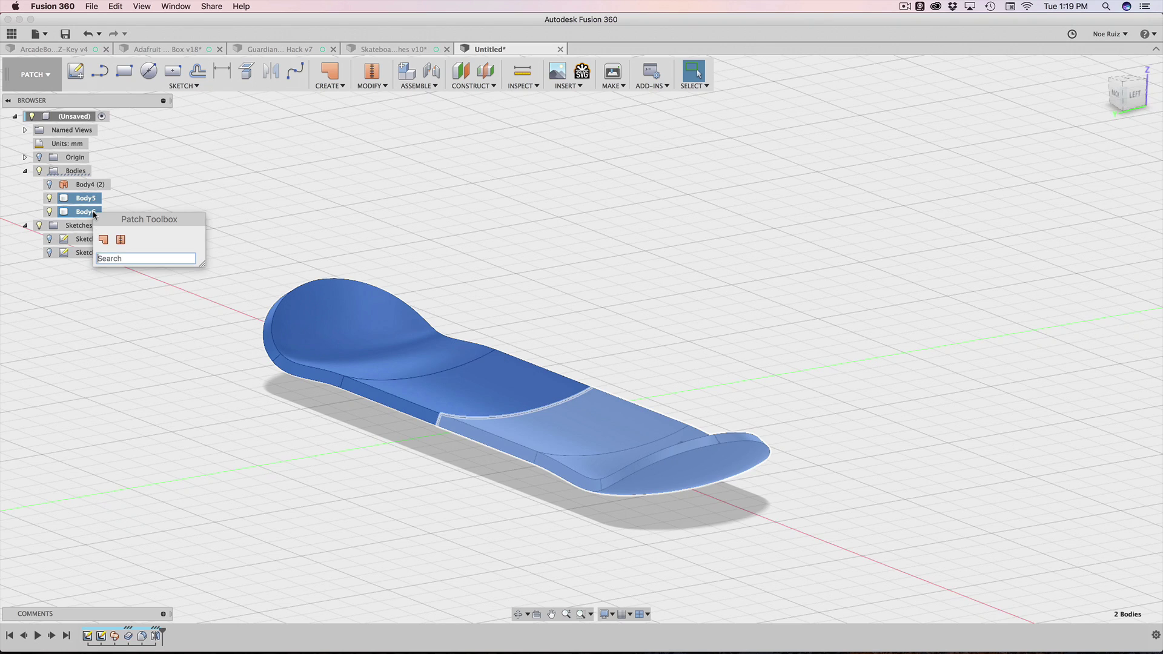
{"action": "type", "text": "com"}
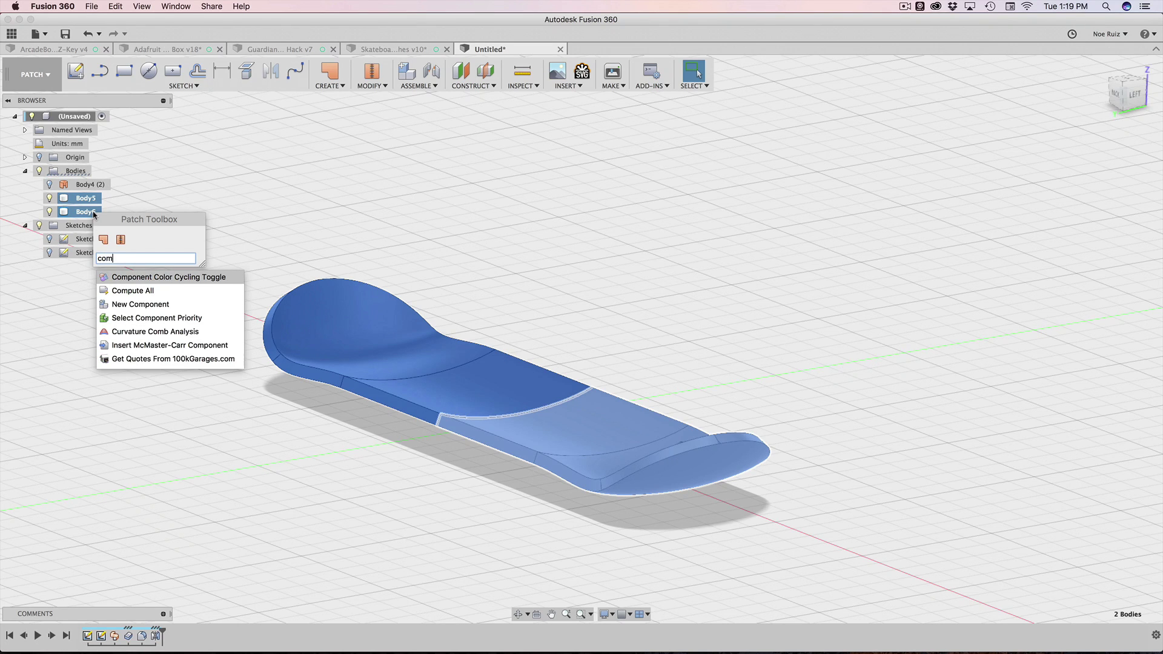
{"action": "type", "text": "bin"}
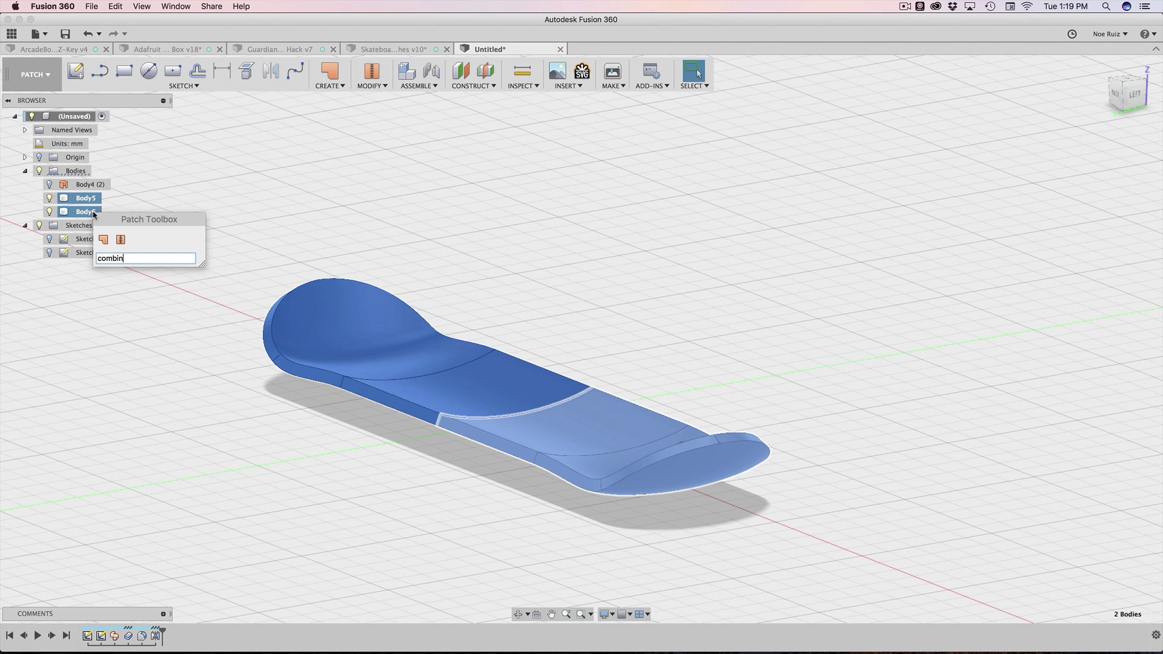
{"action": "key", "text": "Escape"}
{"action": "left_click", "coordinate": [188, 223]}
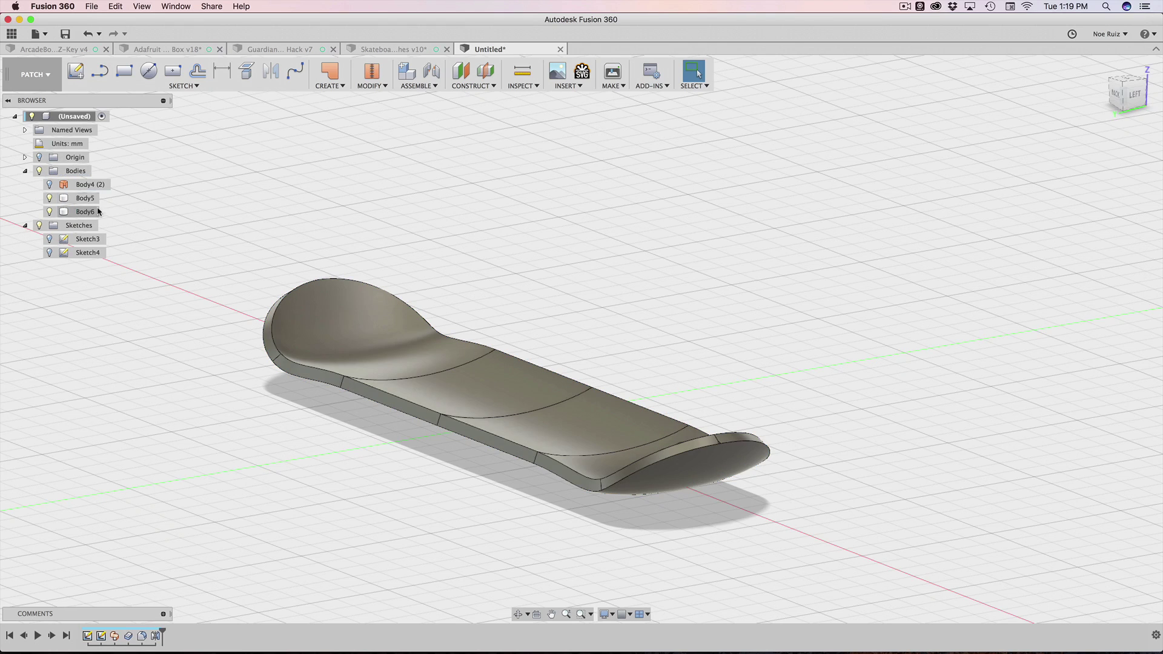
Switch to the Model workspace and combine Body5 and Body6 into one deck with the Join operation
{"action": "left_click", "coordinate": [48, 78]}
{"action": "left_click", "coordinate": [34, 102]}
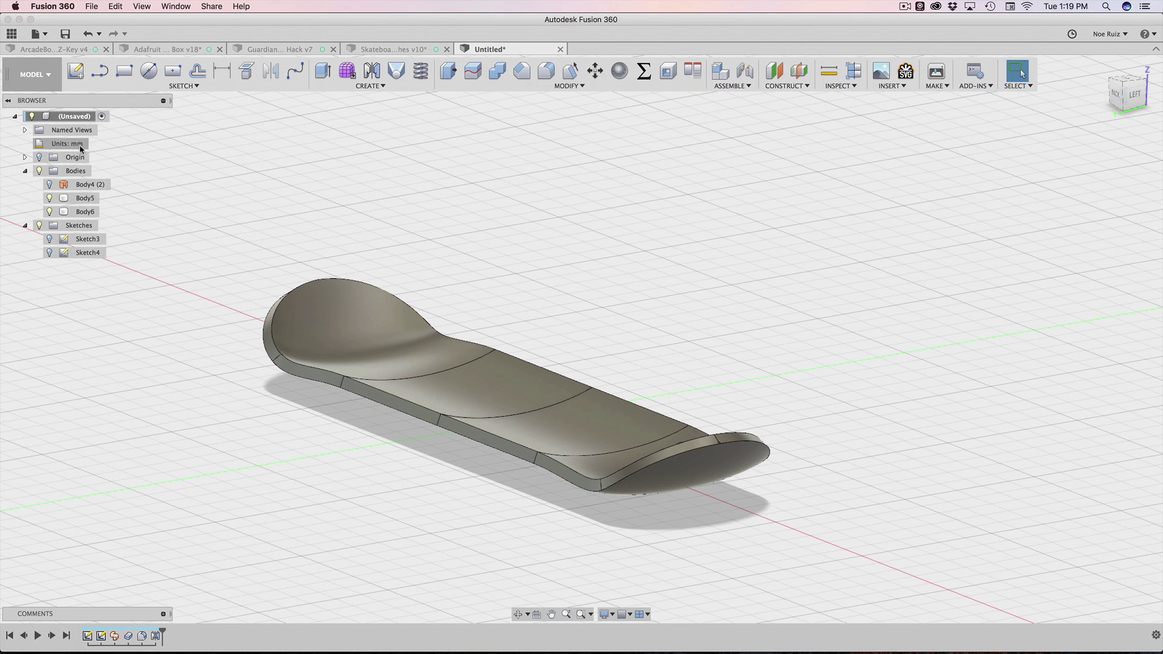
{"action": "left_click", "coordinate": [85, 198]}
{"action": "left_click", "coordinate": [85, 211], "text": "shift"}
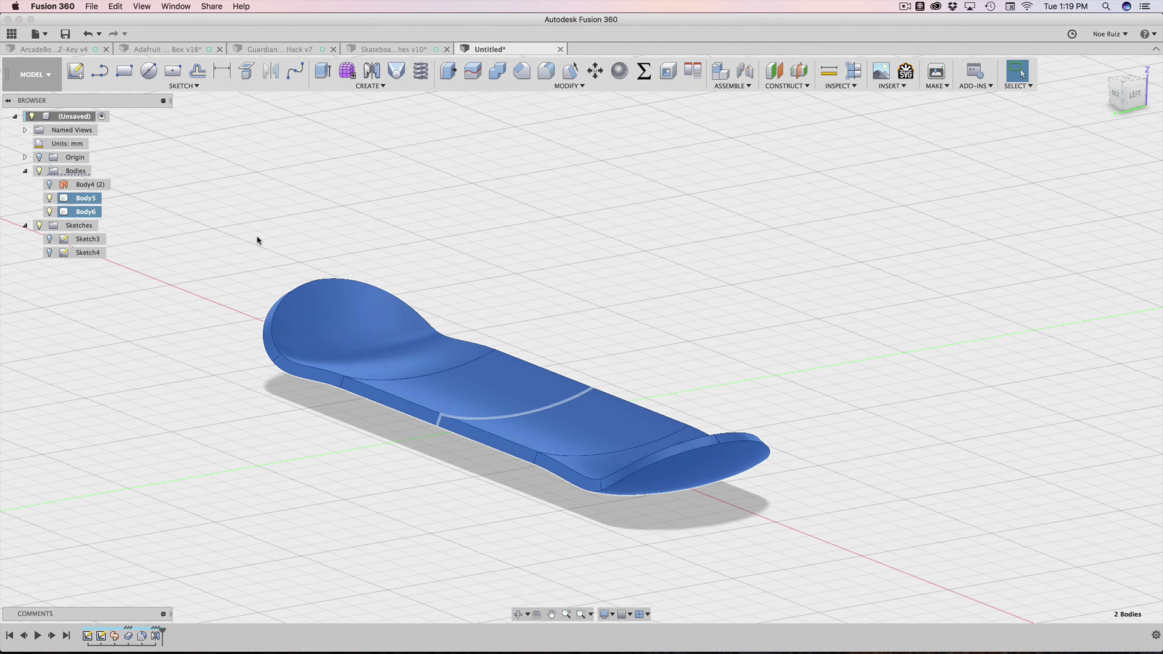
{"action": "type", "text": "sco"}
{"action": "key", "text": "BackSpace"}
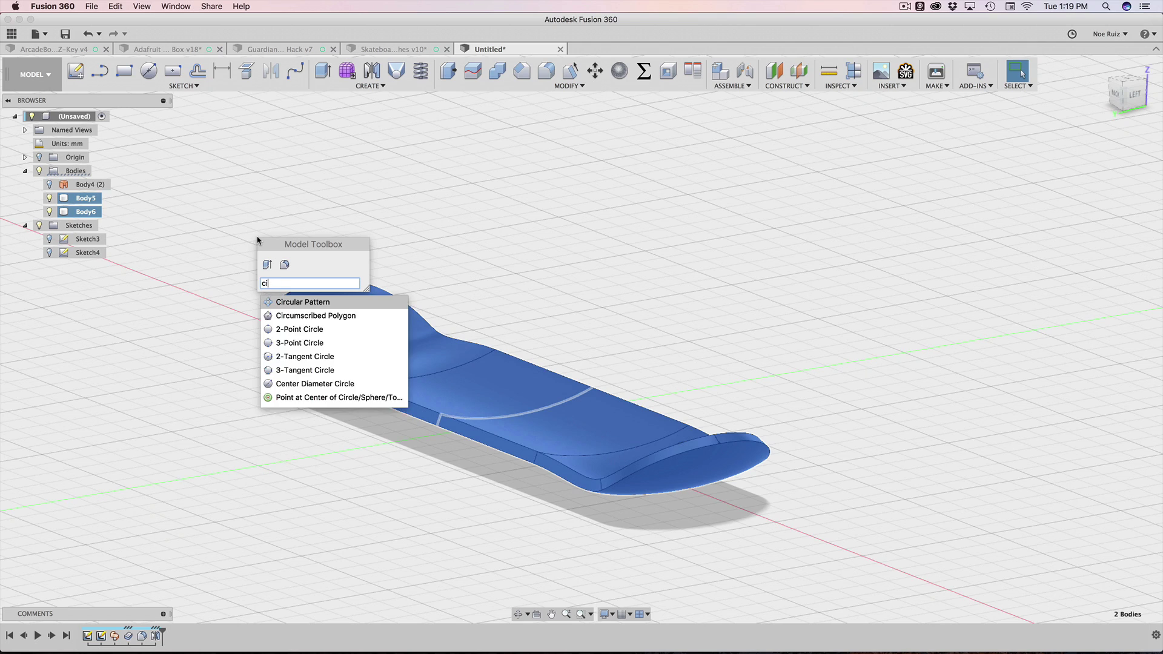
{"action": "type", "text": "omb"}
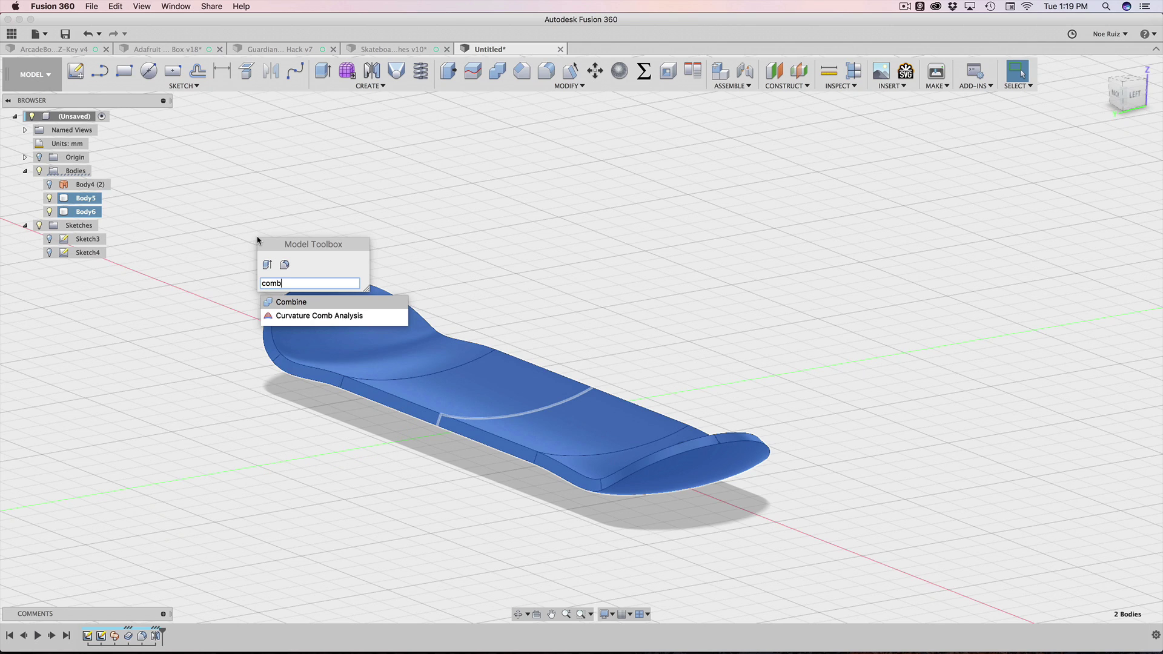
{"action": "key", "text": "Return"}
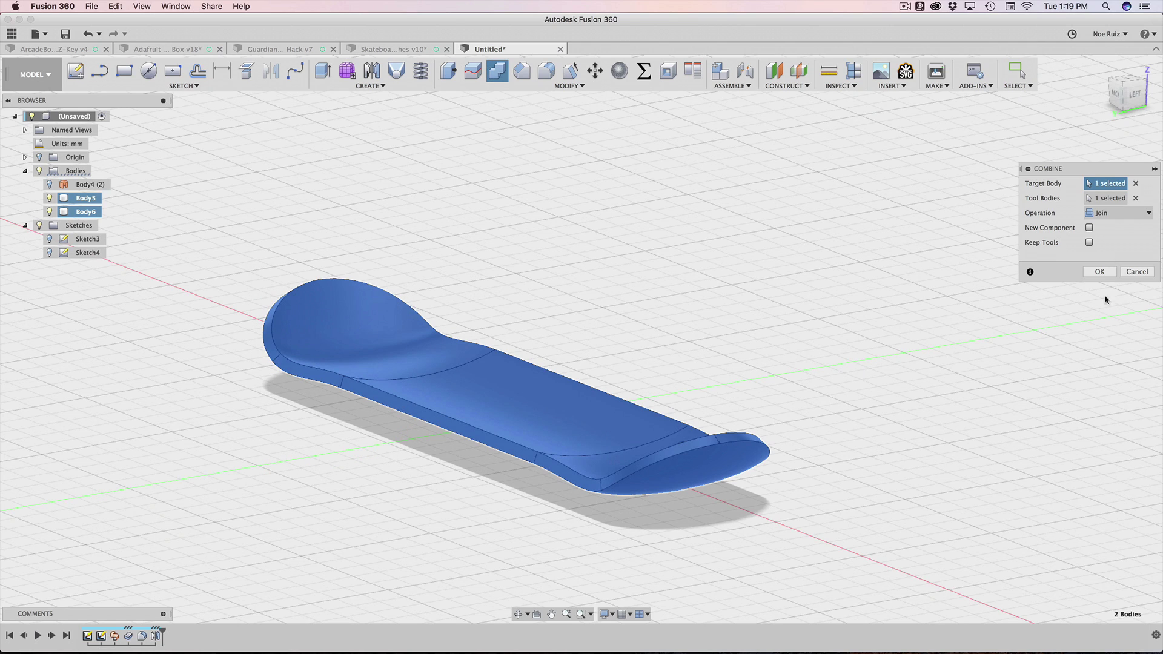
{"action": "left_click", "coordinate": [1106, 274]}
{"action": "scroll", "coordinate": [171, 445], "scroll_direction": "down", "scroll_amount": 3}
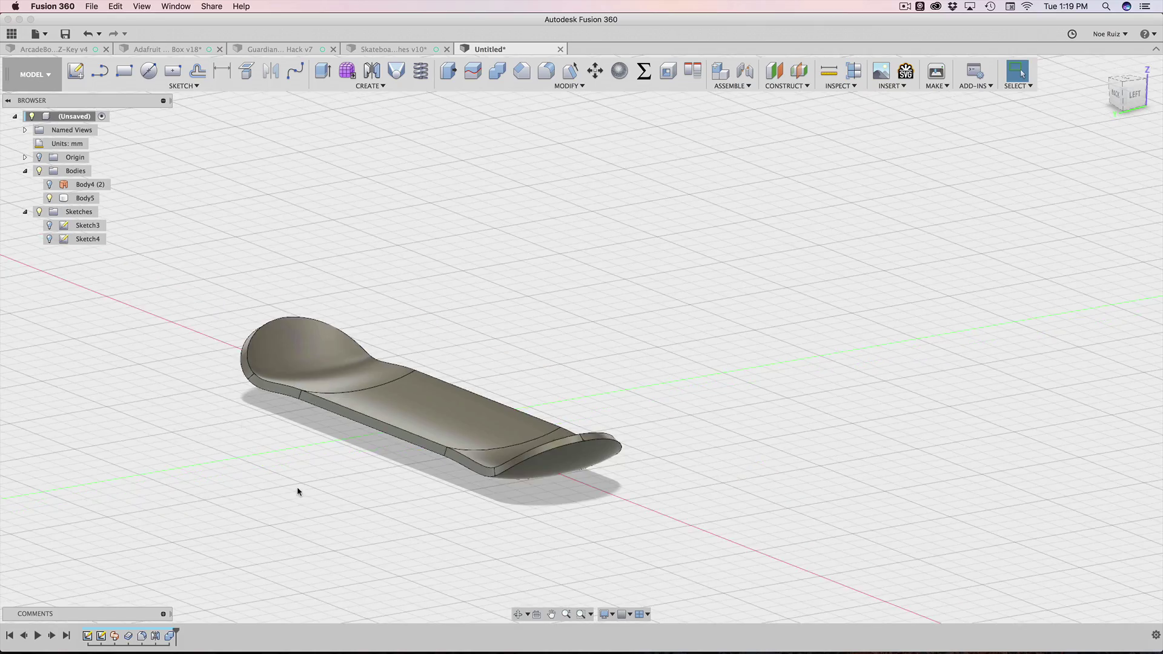
Examine the joined deck and view the finished skateboard in the Skateboard Patches v10 document from underneath
{"action": "middle_click_drag", "start_coordinate": [297, 486], "coordinate": [493, 369], "text": "shift"}
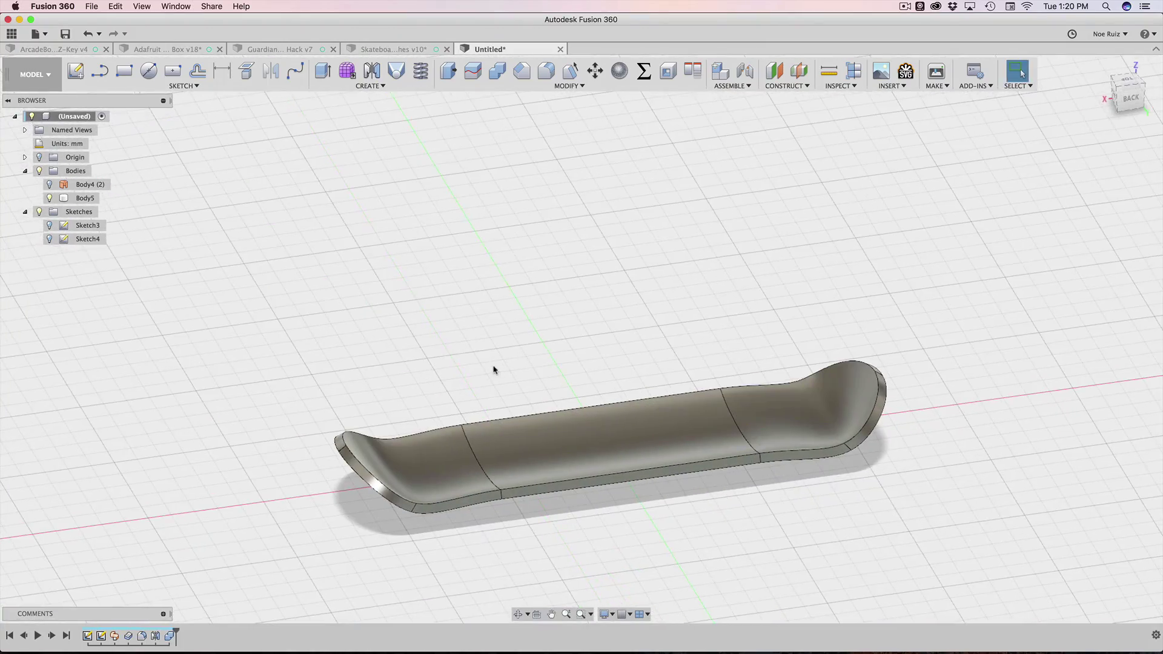
{"action": "middle_click_drag", "start_coordinate": [559, 310], "coordinate": [342, 376], "text": "shift"}
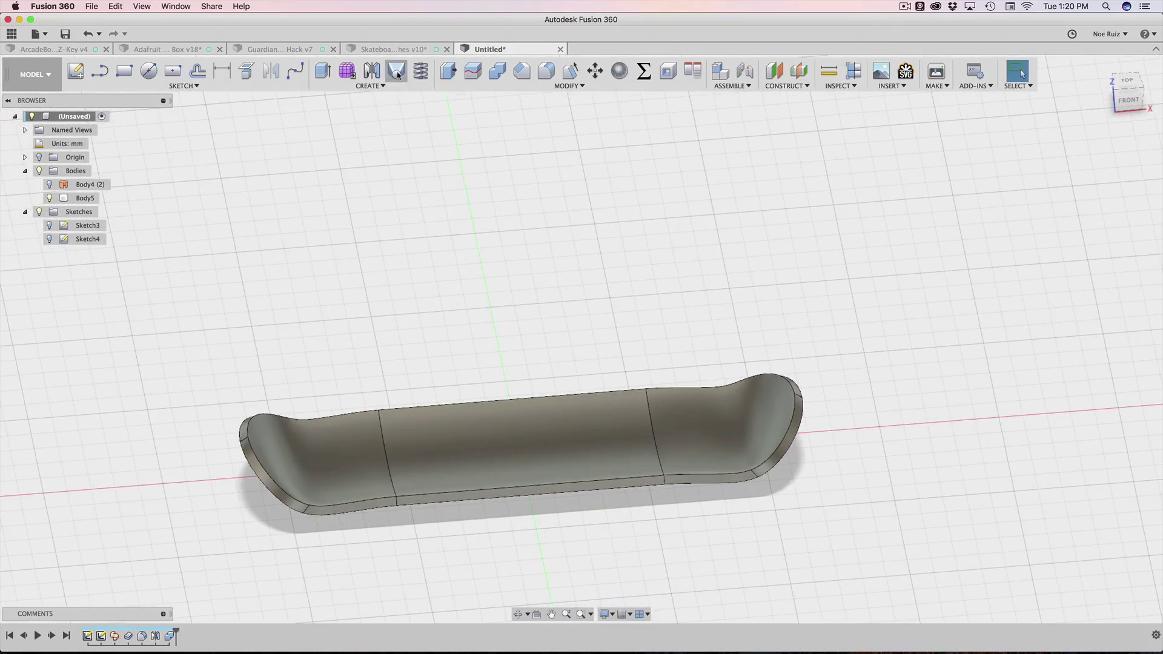
{"action": "left_click", "coordinate": [401, 50]}
{"action": "middle_click_drag", "start_coordinate": [422, 261], "coordinate": [704, 270], "text": "shift"}
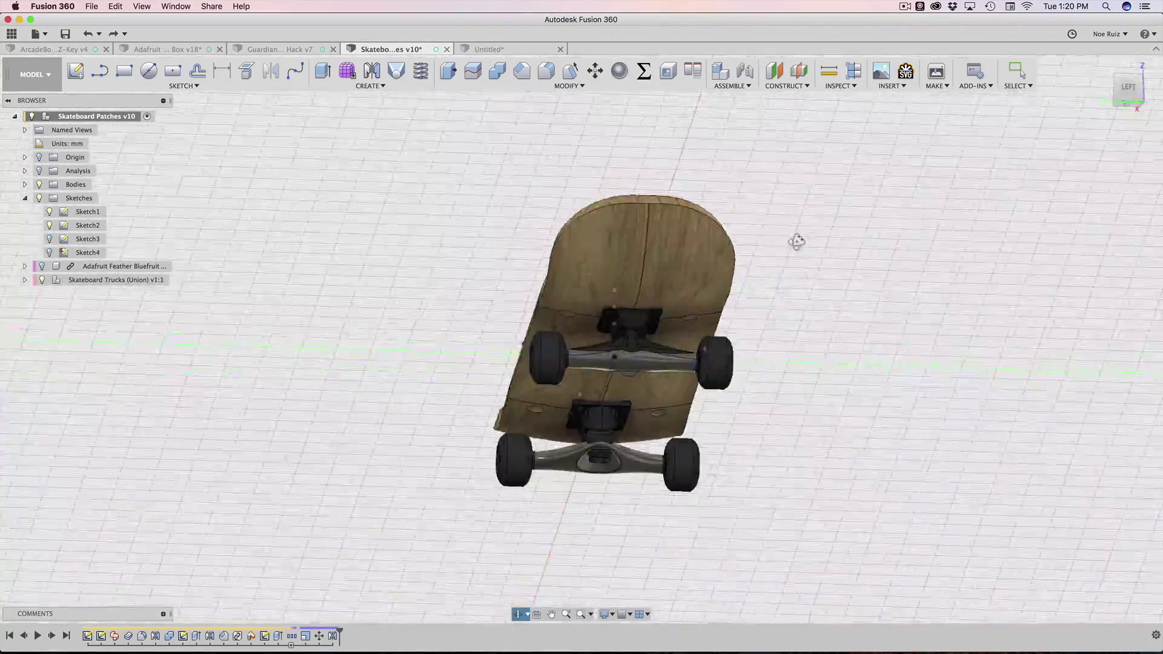